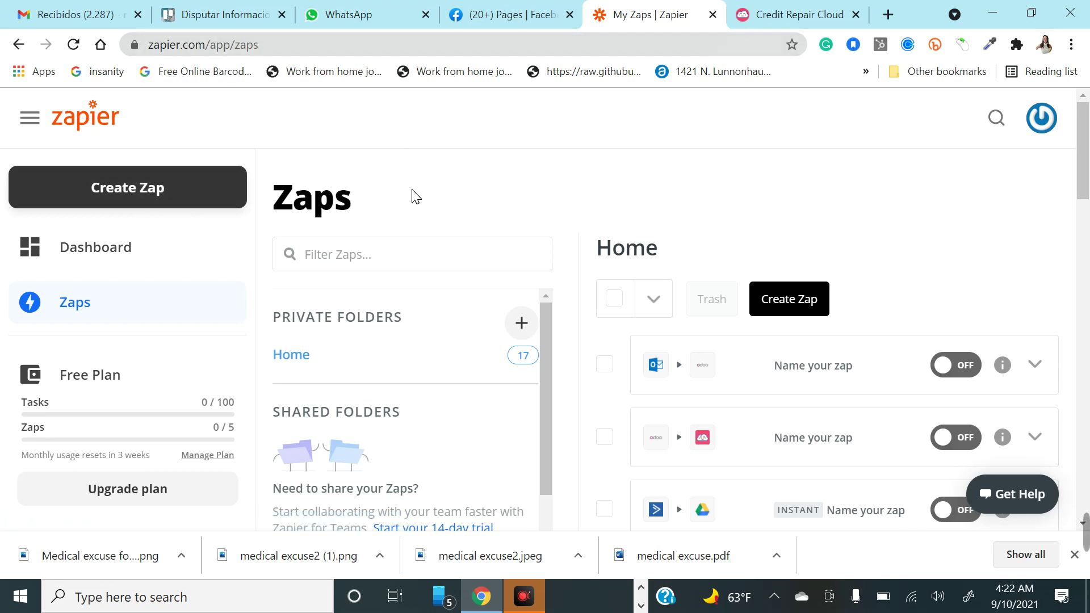
Create a custom Zap from scratch and choose JotForm as its trigger app
{"action": "left_click", "coordinate": [184, 192]}
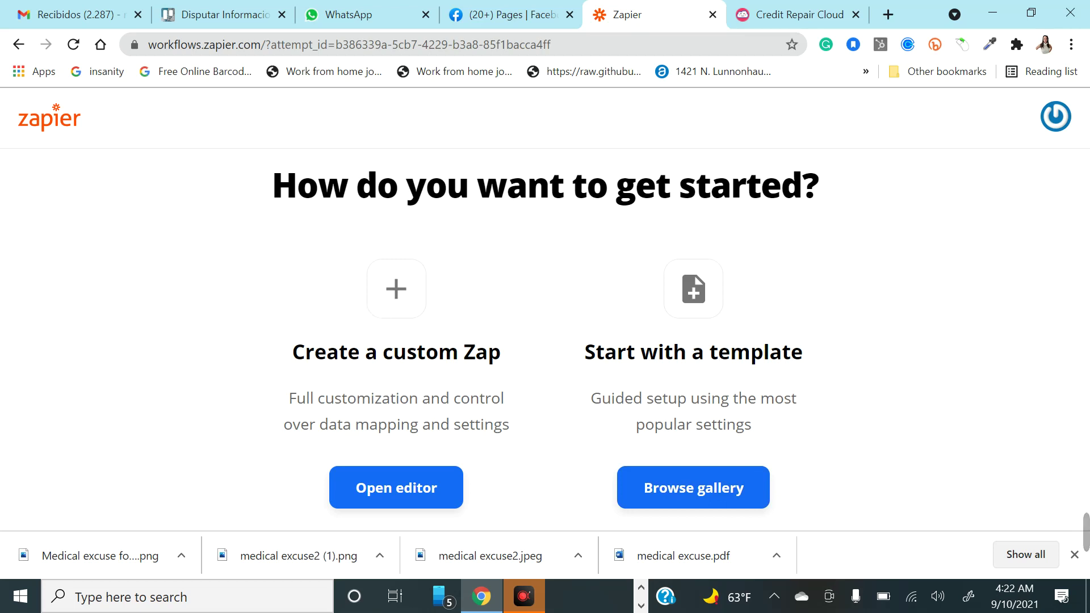
{"action": "left_click", "coordinate": [396, 487]}
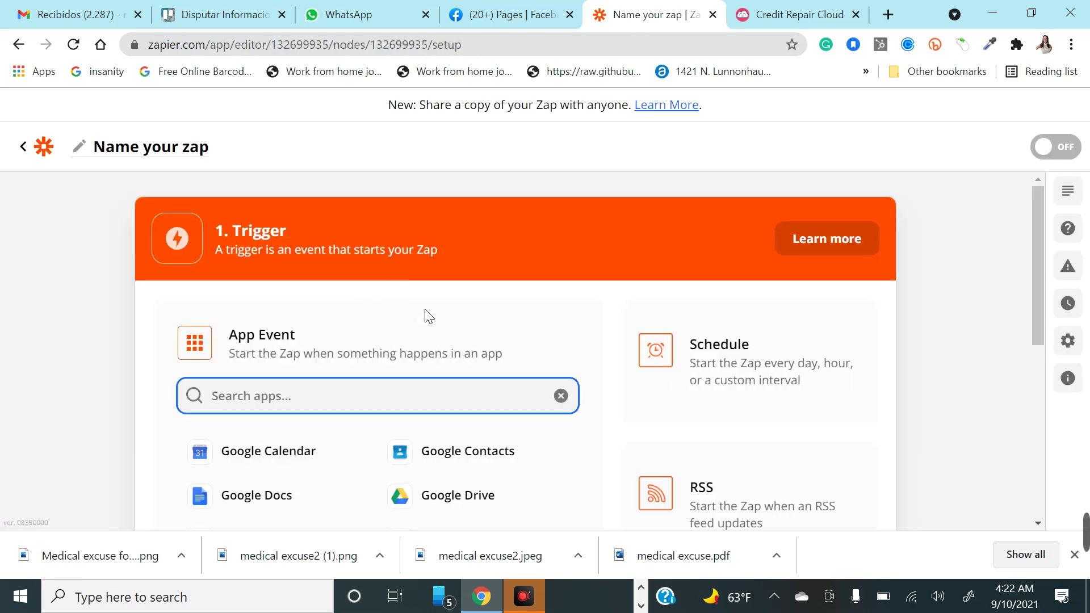
{"action": "scroll", "coordinate": [472, 376], "scroll_direction": "down", "scroll_amount": 2}
{"action": "scroll", "coordinate": [360, 261], "scroll_direction": "up", "scroll_amount": 2}
{"action": "scroll", "coordinate": [314, 427], "scroll_direction": "down", "scroll_amount": 3}
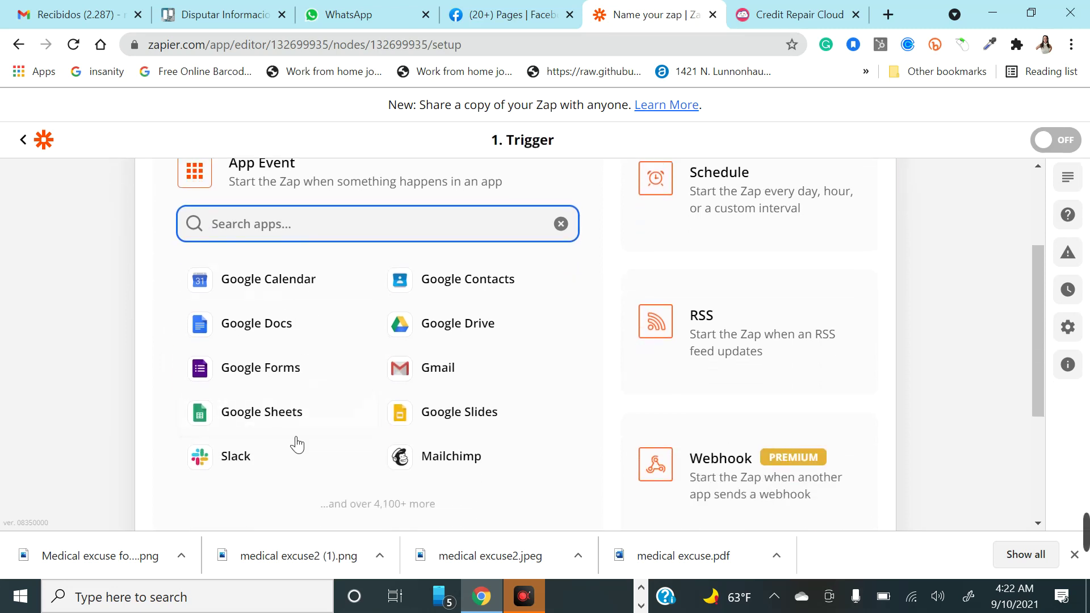
{"action": "scroll", "coordinate": [348, 427], "scroll_direction": "up", "scroll_amount": 3}
{"action": "left_click", "coordinate": [280, 390]}
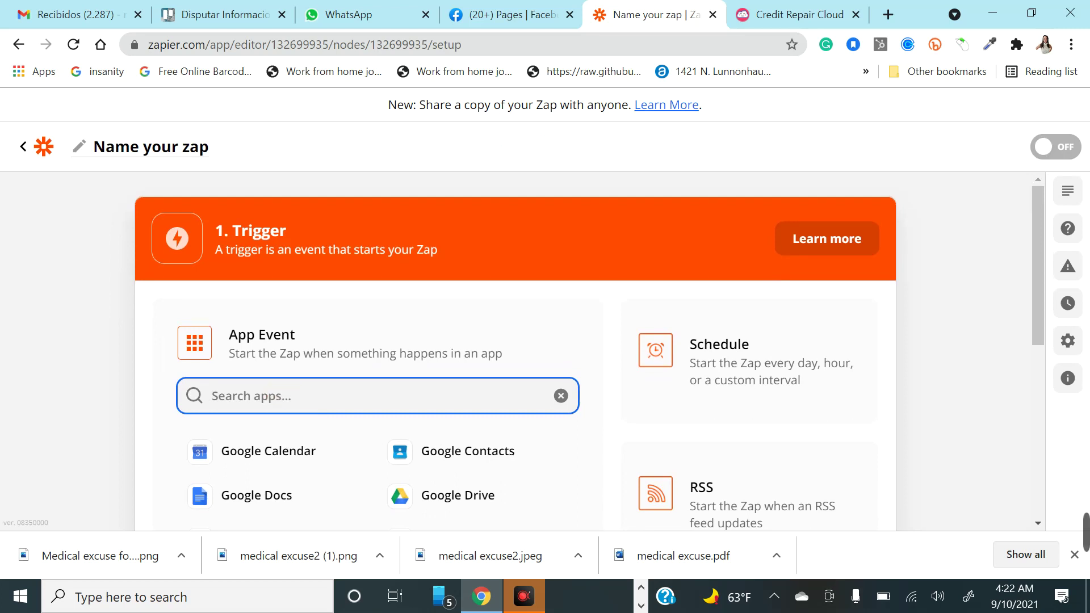
{"action": "type", "text": "jot"}
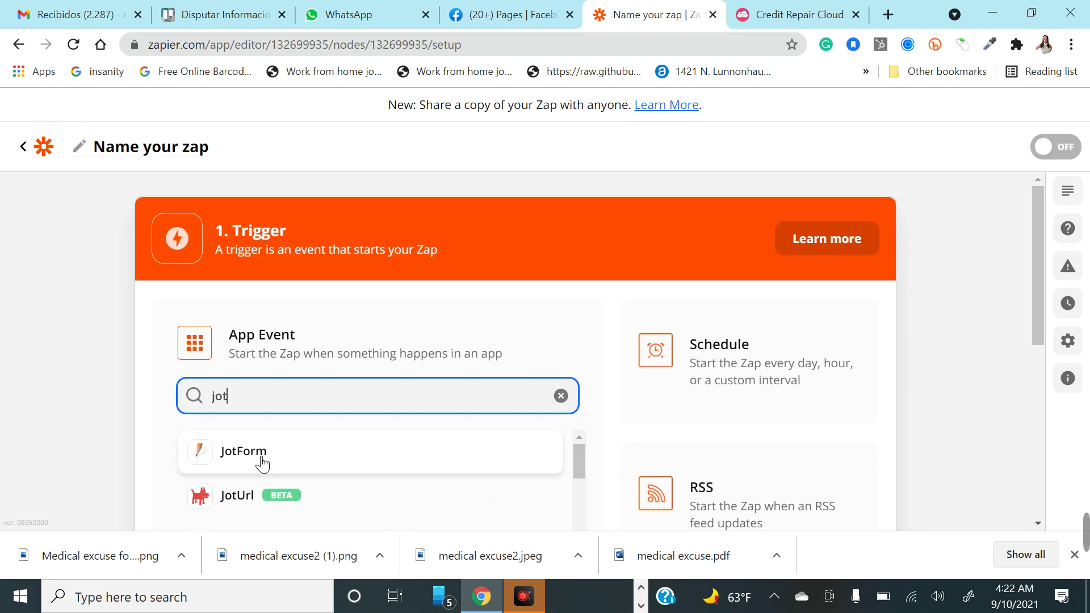
{"action": "left_click", "coordinate": [288, 458]}
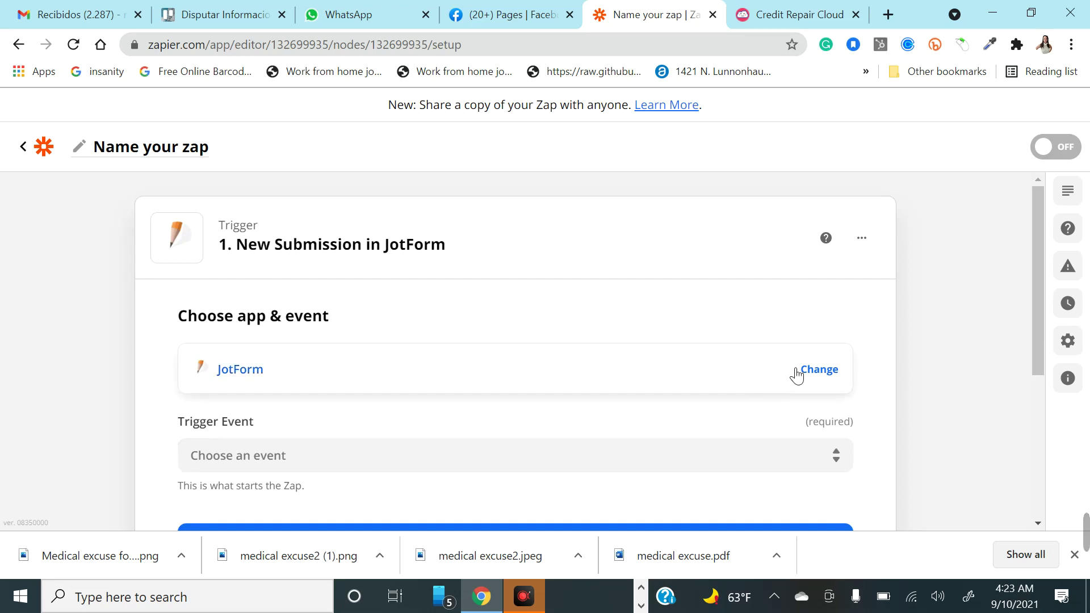
Set the JotForm trigger event to New Submission and continue to the account selection
{"action": "left_click", "coordinate": [835, 372]}
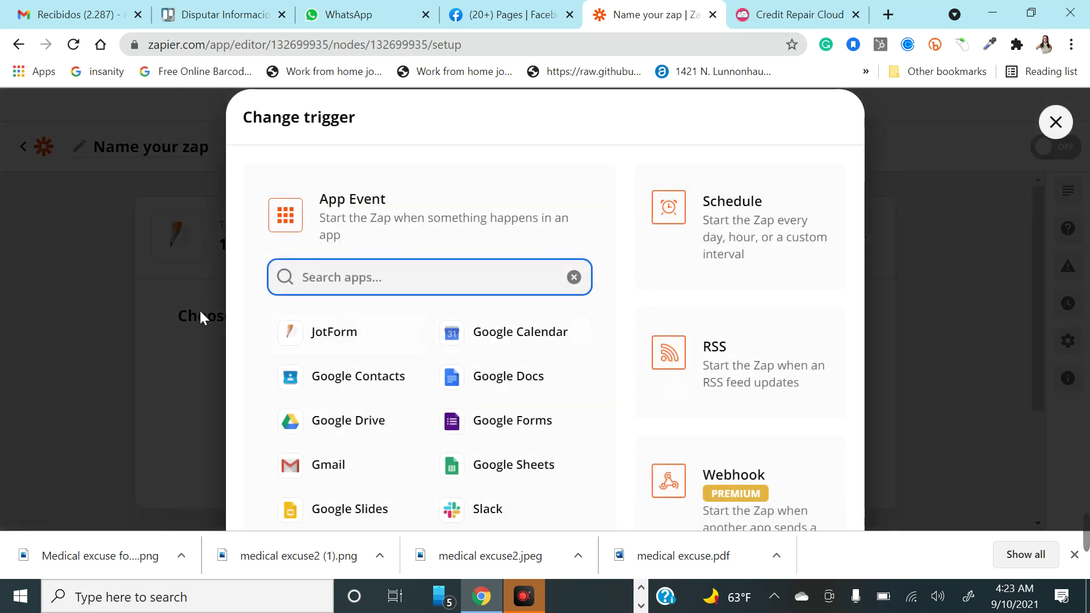
{"action": "left_click", "coordinate": [168, 391]}
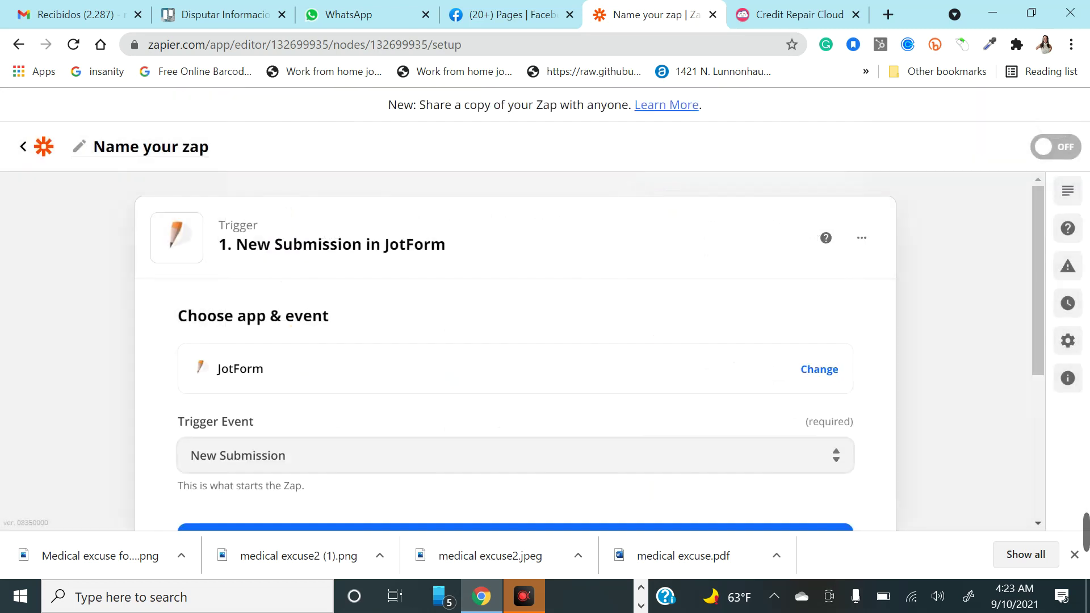
{"action": "scroll", "coordinate": [310, 447], "scroll_direction": "down", "scroll_amount": 3}
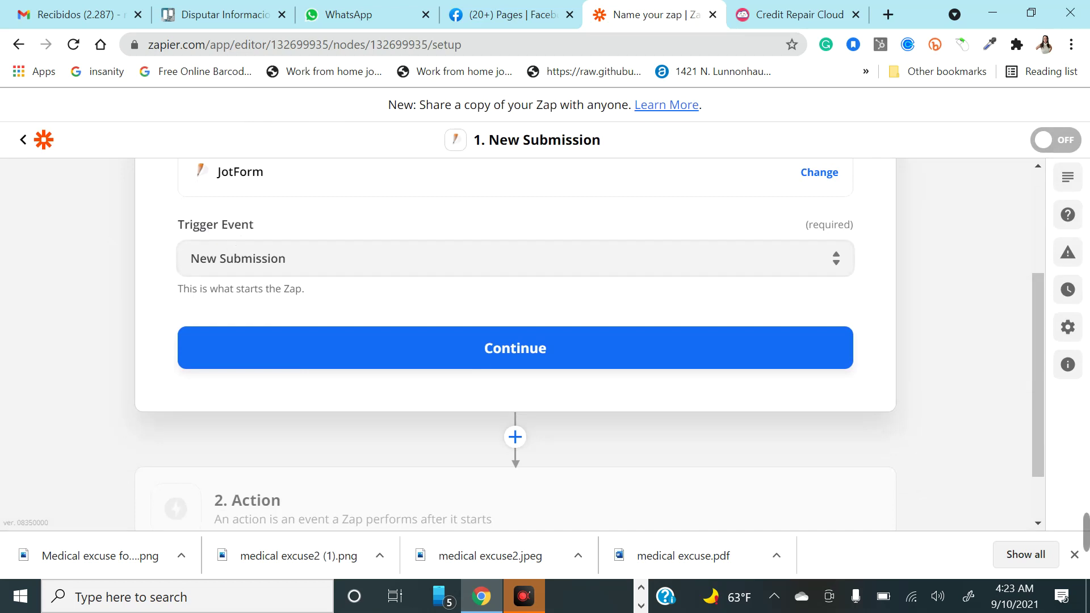
{"action": "left_click", "coordinate": [305, 258]}
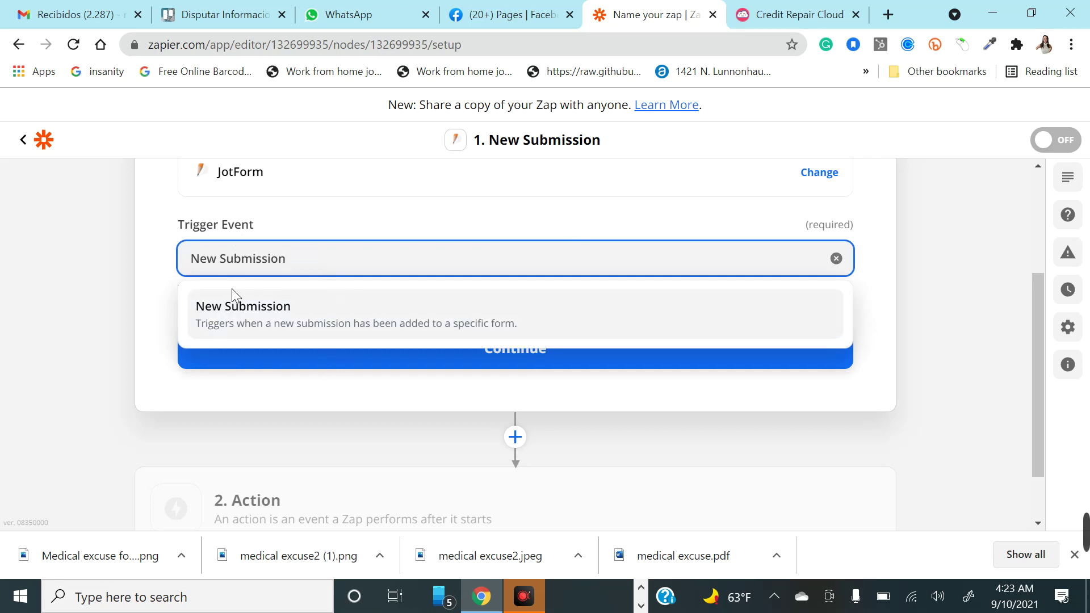
{"action": "left_click", "coordinate": [146, 309]}
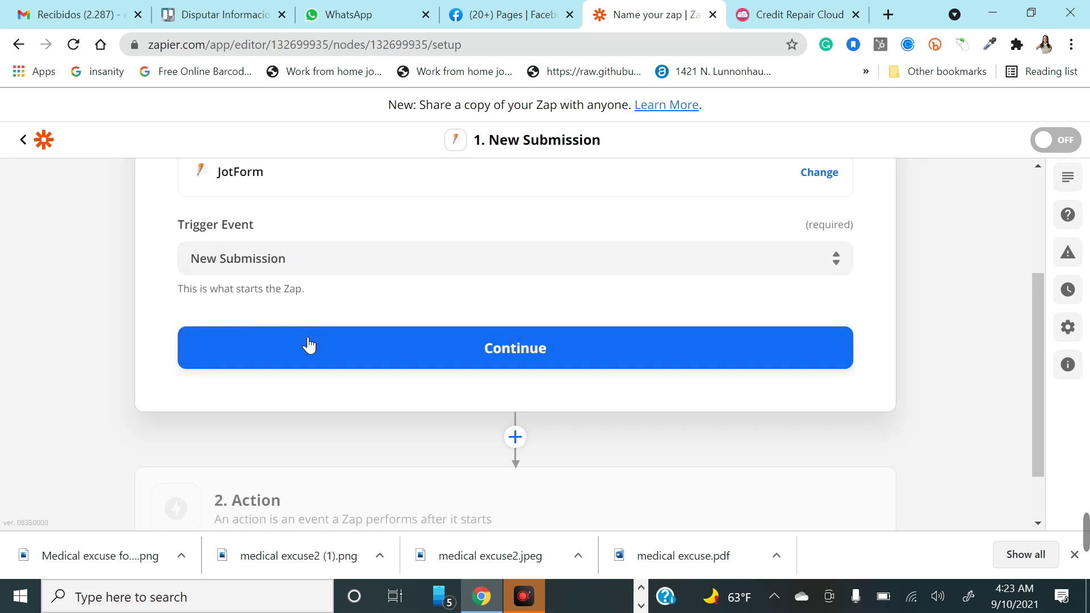
{"action": "left_click", "coordinate": [290, 354]}
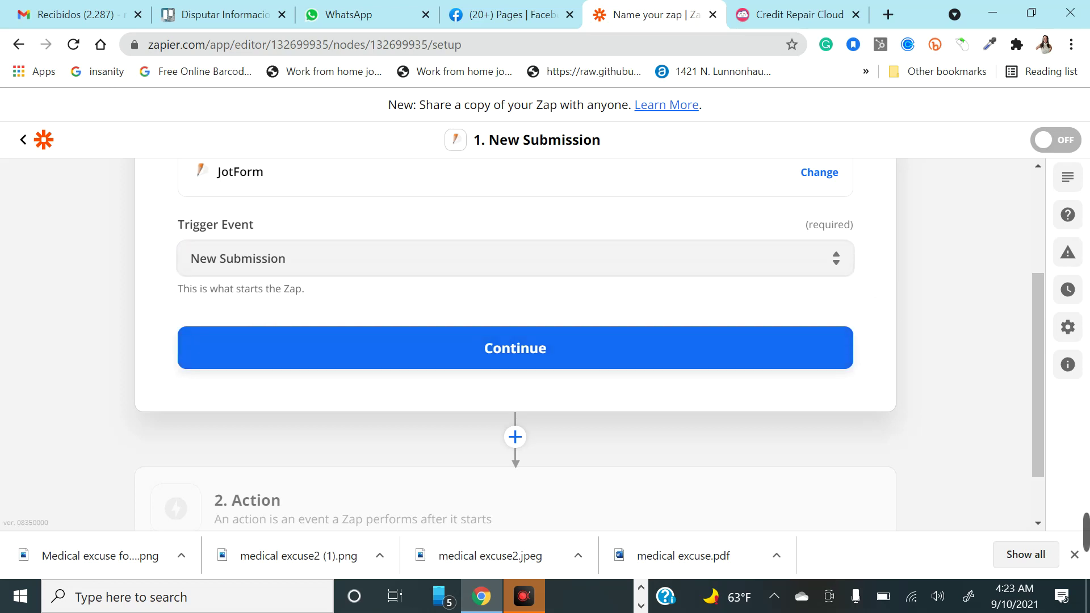
{"action": "left_click", "coordinate": [301, 363]}
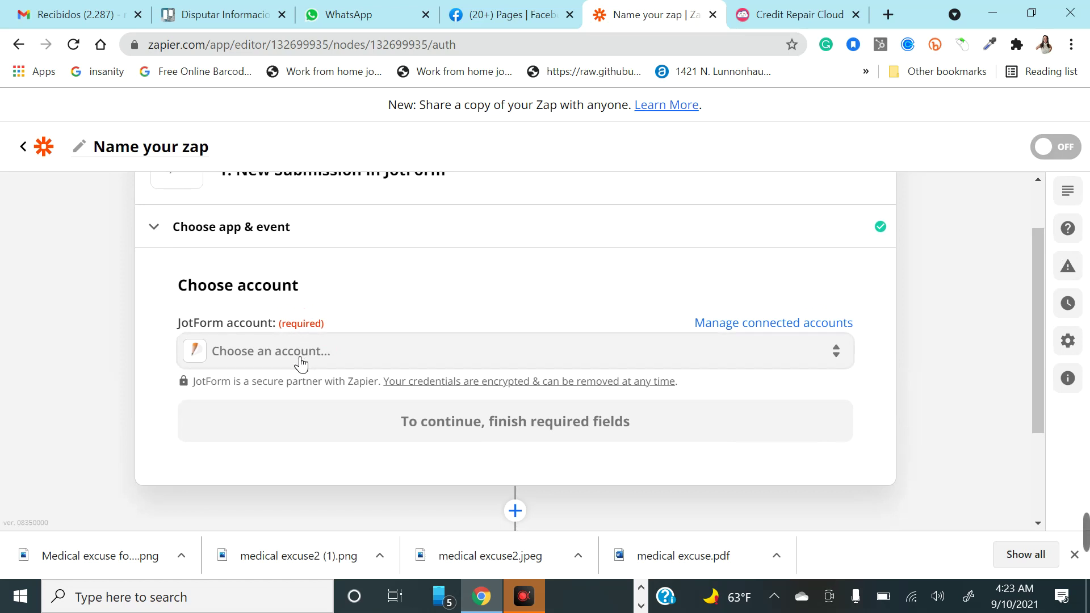
{"action": "left_click", "coordinate": [227, 352]}
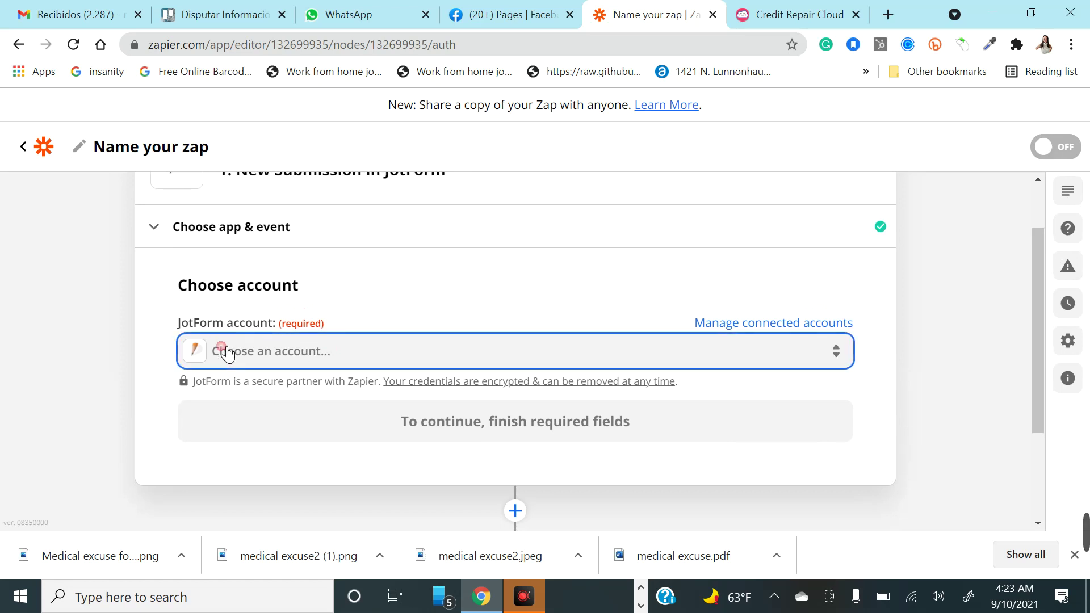
{"action": "left_click", "coordinate": [236, 394]}
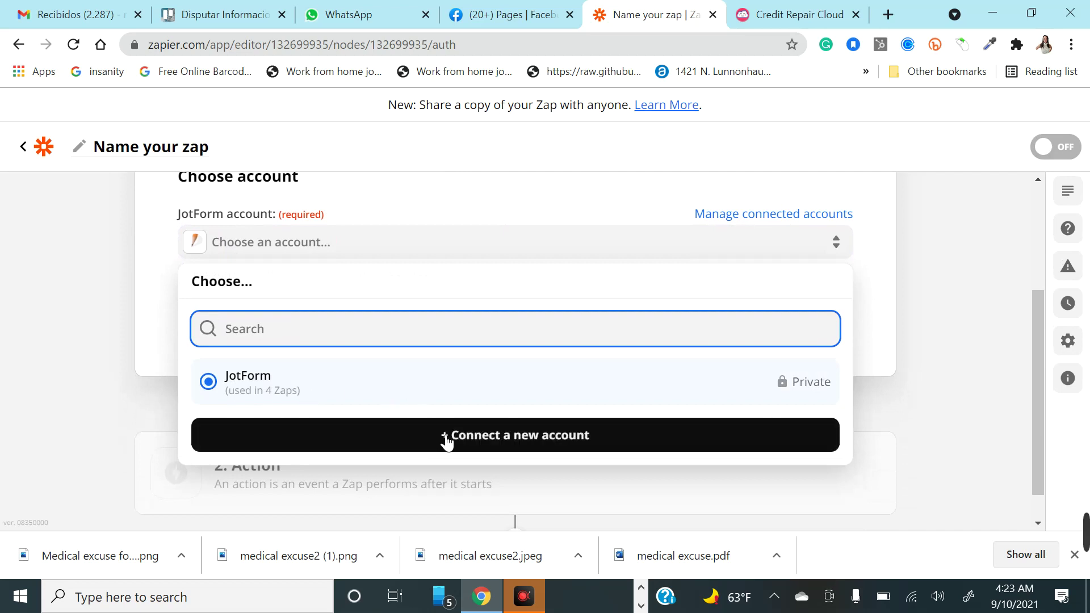
{"action": "left_click", "coordinate": [509, 447]}
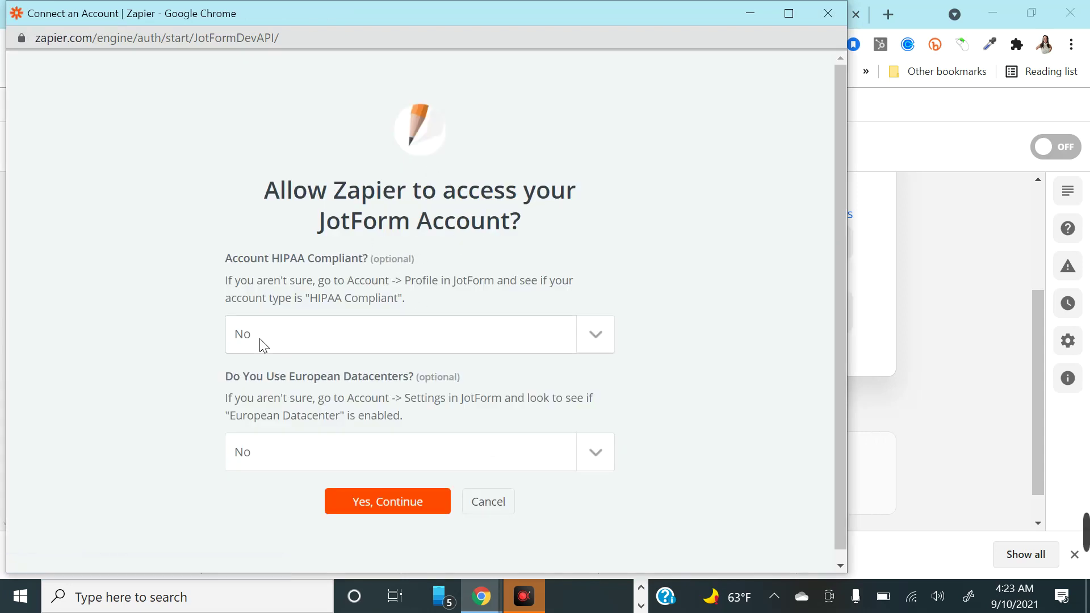
{"action": "left_click", "coordinate": [379, 507]}
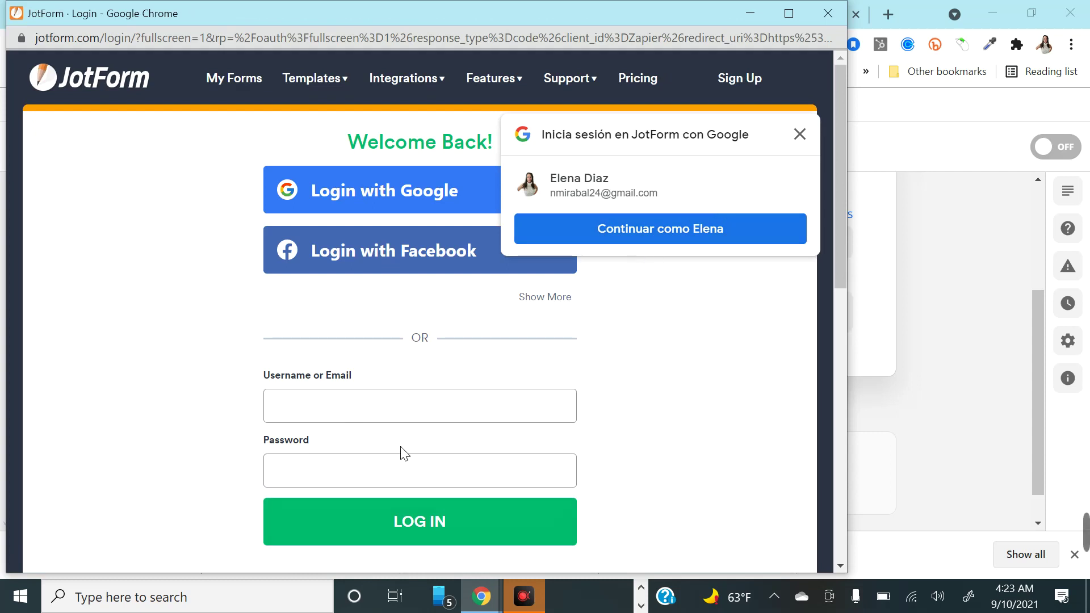
{"action": "left_click", "coordinate": [303, 397]}
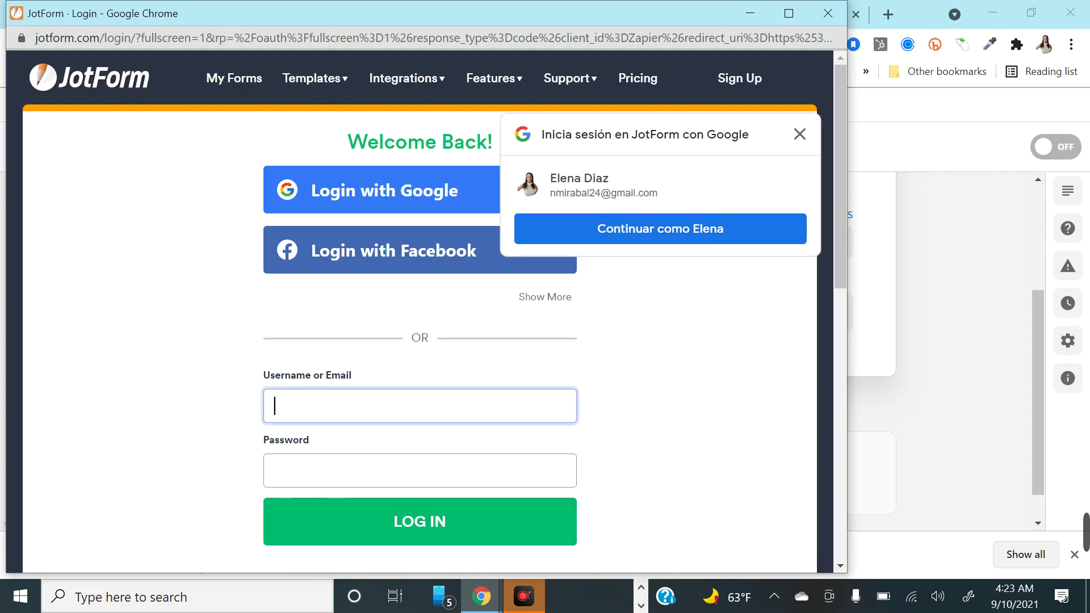
{"action": "left_click", "coordinate": [800, 135]}
{"action": "left_click", "coordinate": [827, 13]}
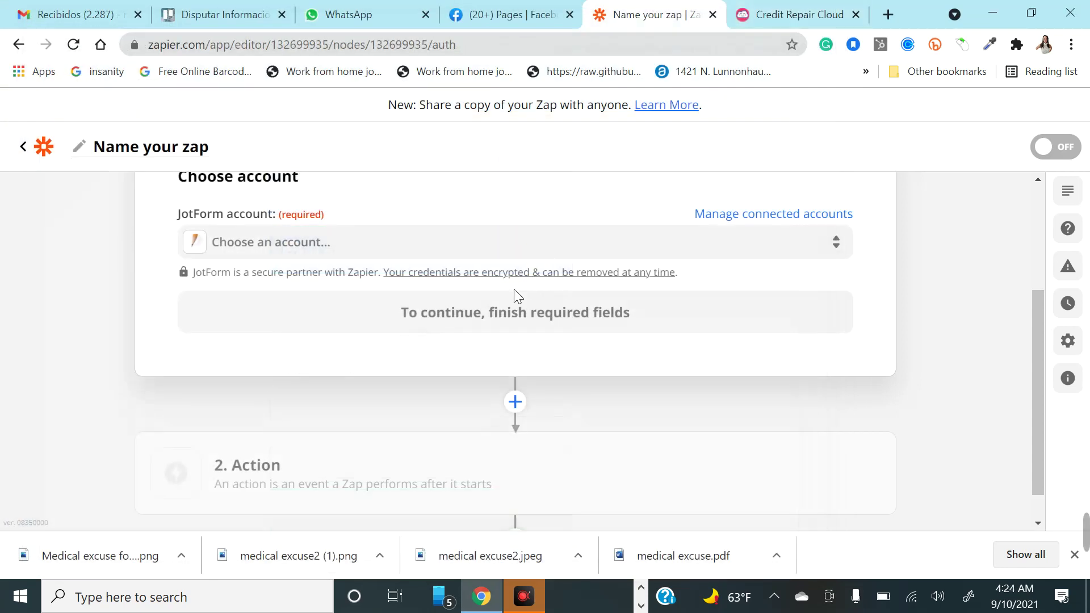
Select the already connected JotForm account for the trigger and continue to the trigger setup
{"action": "left_click", "coordinate": [329, 244]}
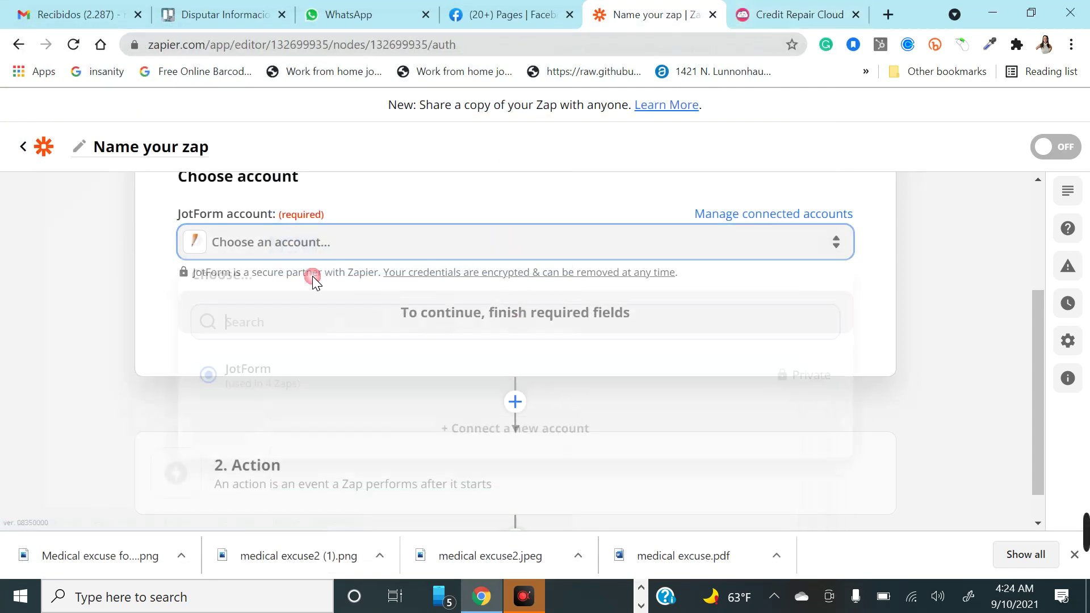
{"action": "left_click", "coordinate": [261, 380]}
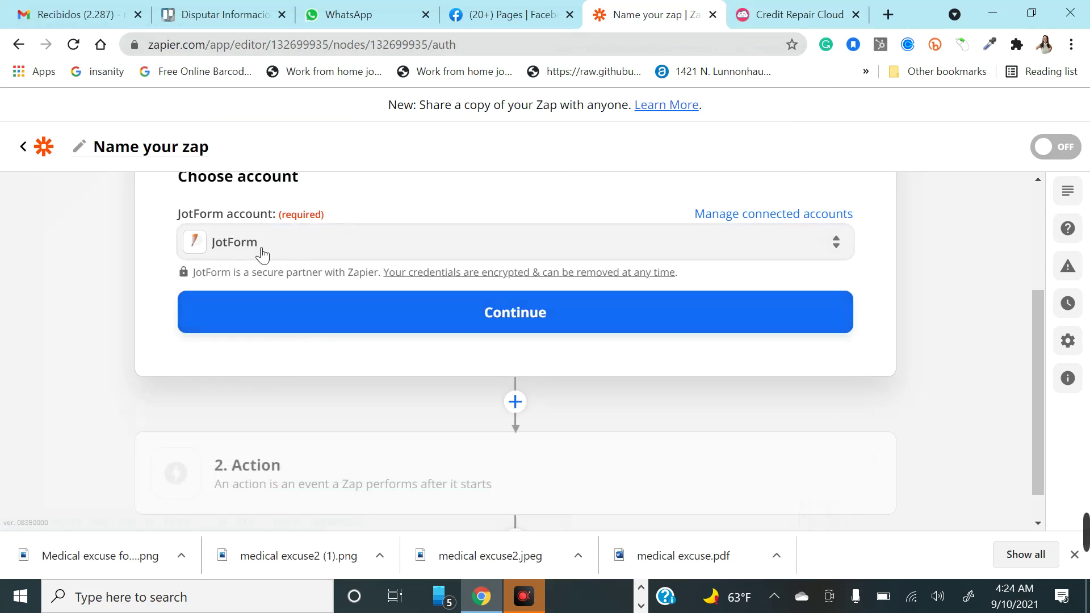
{"action": "left_click", "coordinate": [287, 324]}
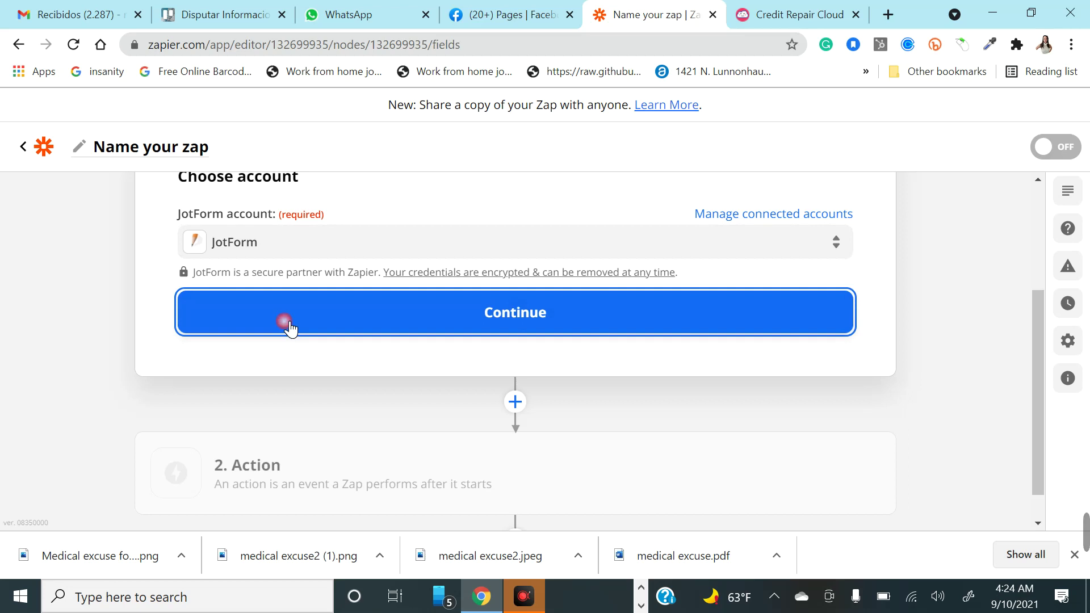
Choose the ENROLLMENT form for the trigger and continue to the trigger test
{"action": "left_click", "coordinate": [268, 280]}
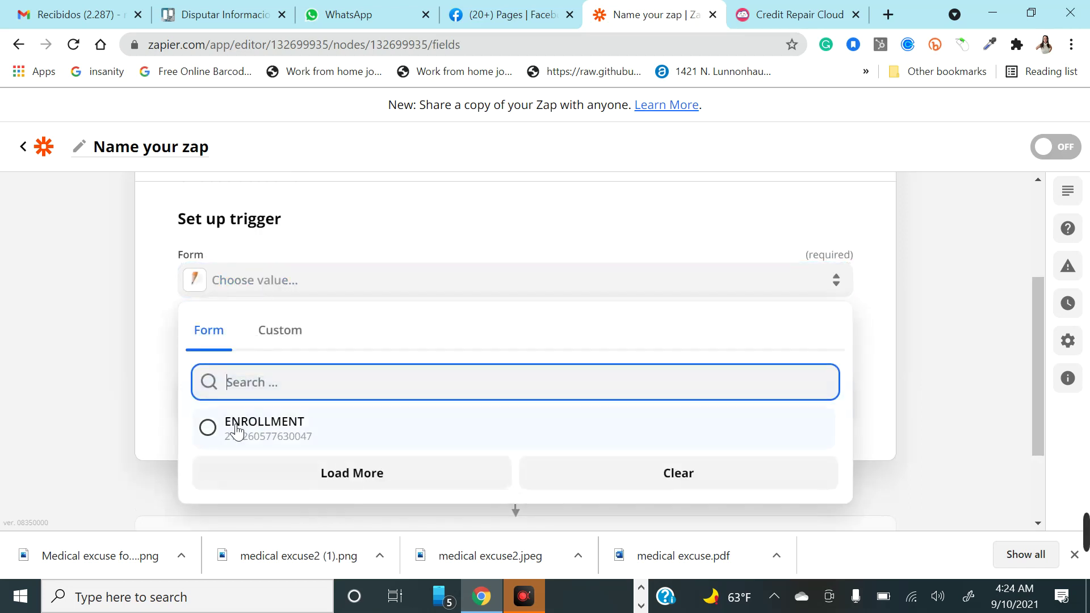
{"action": "left_click", "coordinate": [277, 442]}
{"action": "left_click", "coordinate": [291, 332]}
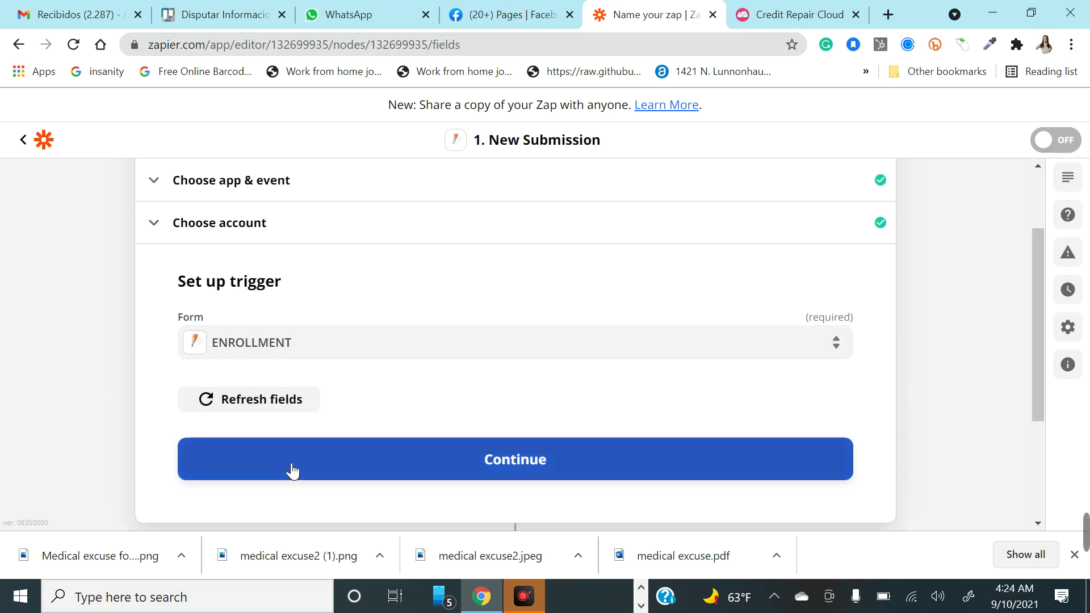
{"action": "left_click", "coordinate": [290, 469]}
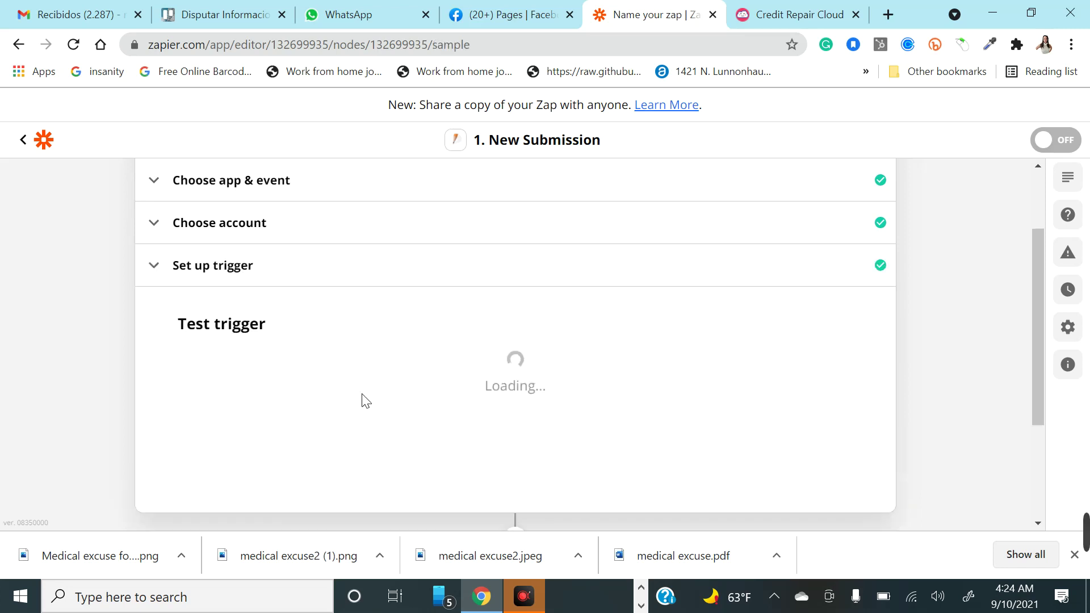
Test the JotForm trigger, look through the sample submission data and continue to the action
{"action": "scroll", "coordinate": [418, 440], "scroll_direction": "down", "scroll_amount": 4}
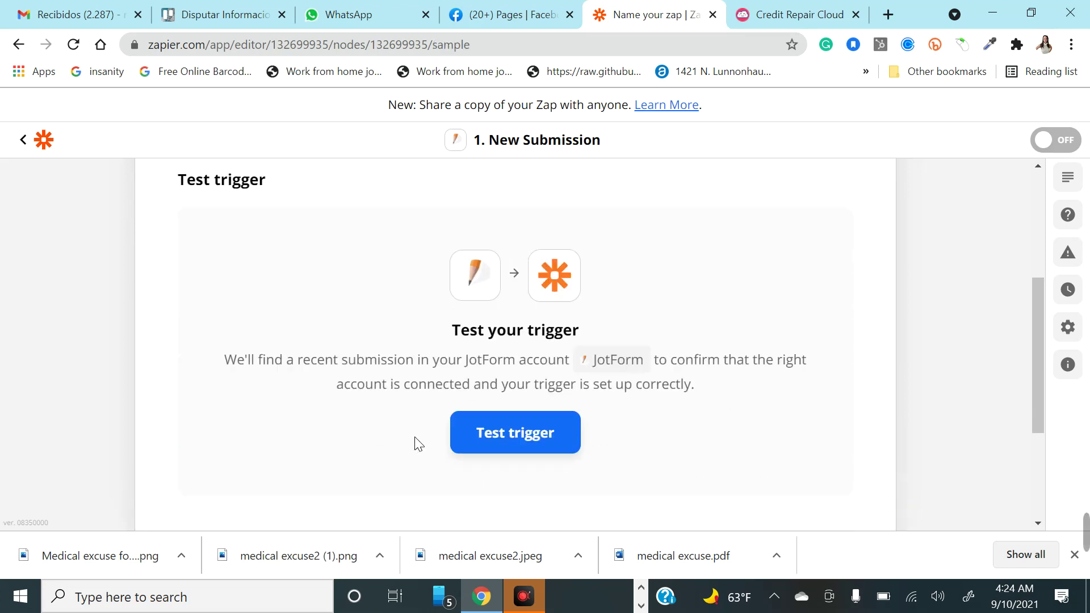
{"action": "scroll", "coordinate": [419, 440], "scroll_direction": "up", "scroll_amount": 3}
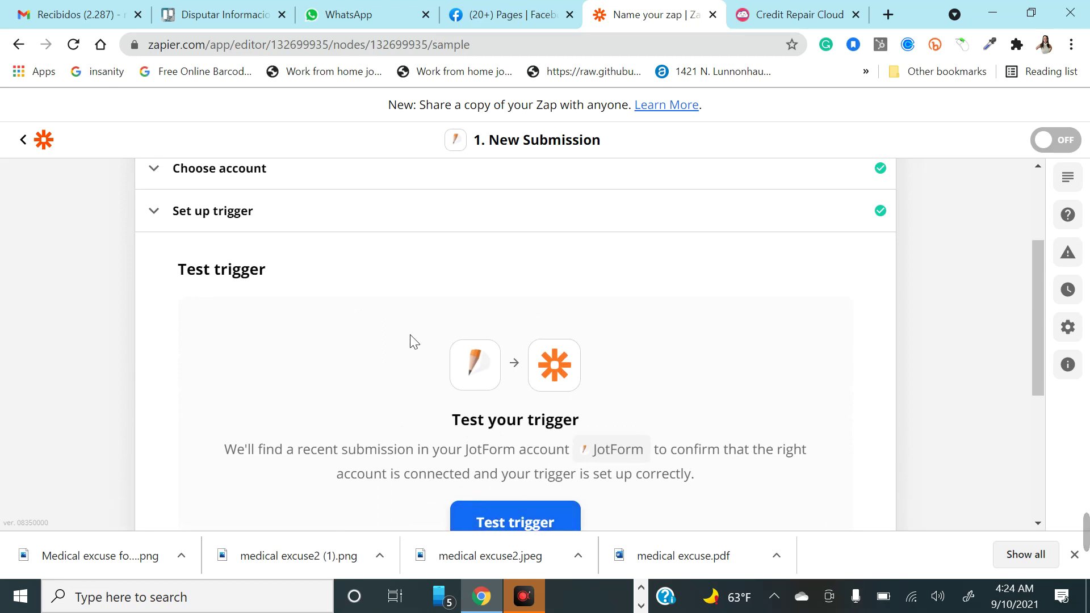
{"action": "scroll", "coordinate": [511, 414], "scroll_direction": "down", "scroll_amount": 2}
{"action": "left_click", "coordinate": [499, 410]}
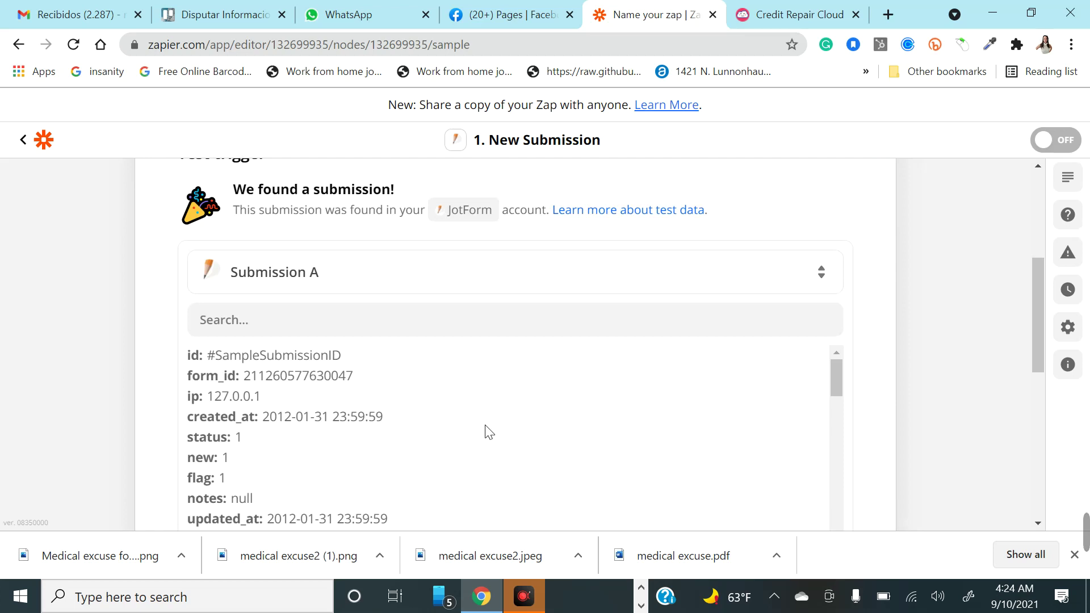
{"action": "scroll", "coordinate": [486, 432], "scroll_direction": "down", "scroll_amount": 5}
{"action": "scroll", "coordinate": [486, 431], "scroll_direction": "down", "scroll_amount": 10}
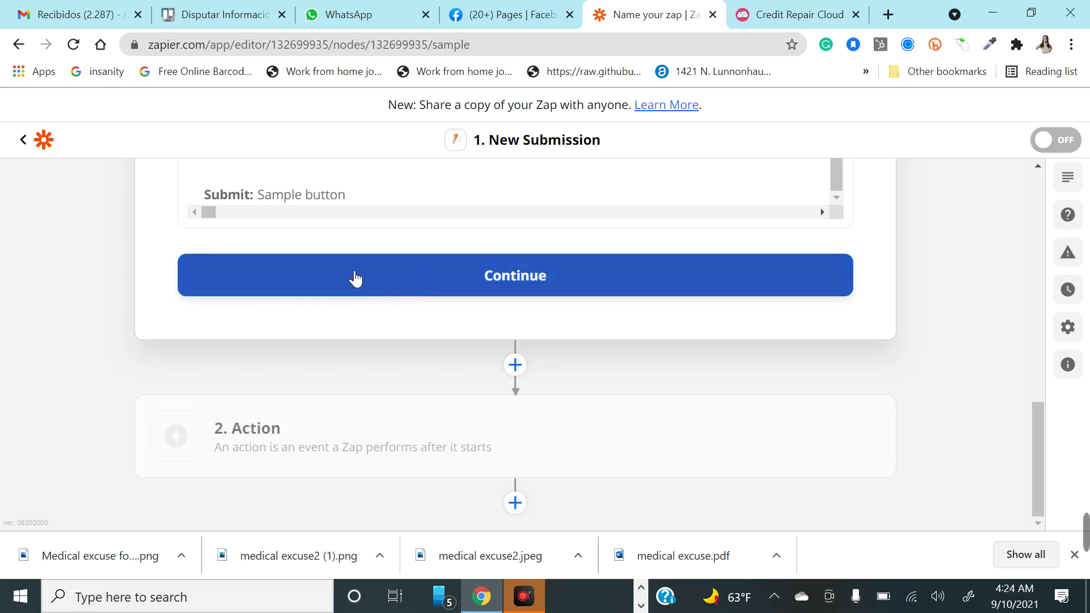
{"action": "left_click", "coordinate": [451, 274]}
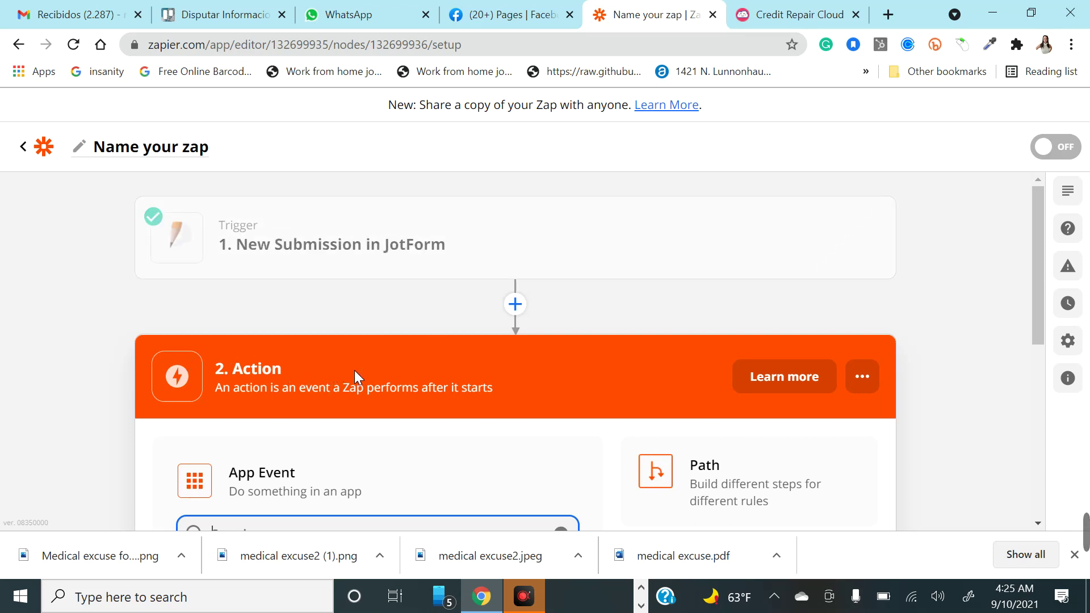
Search the action apps for "cred" and choose Credit Repair Cloud as the action app
{"action": "scroll", "coordinate": [355, 370], "scroll_direction": "down", "scroll_amount": 2}
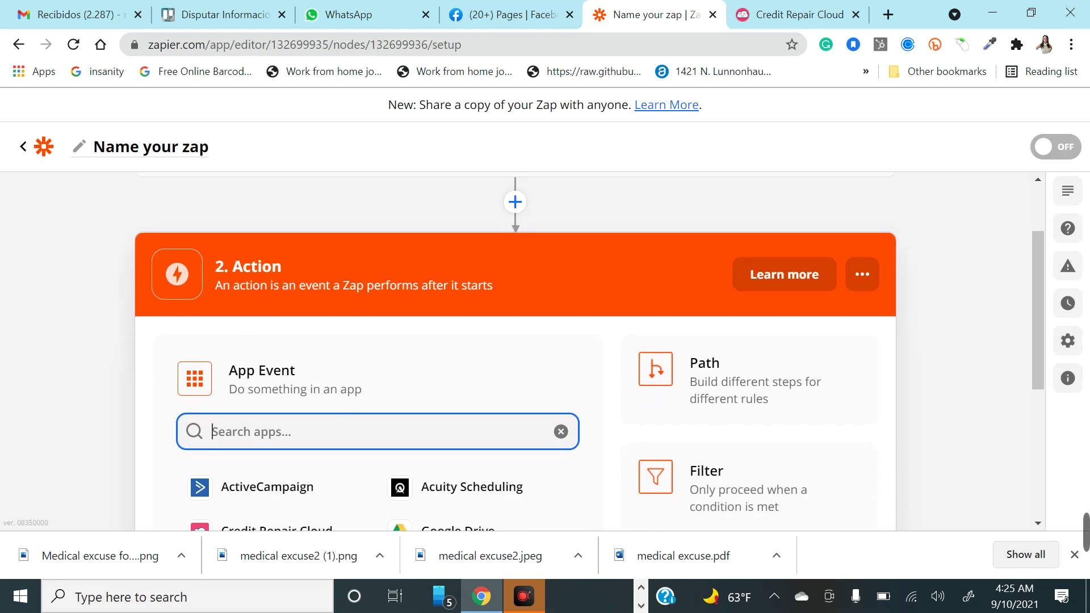
{"action": "type", "text": "cred"}
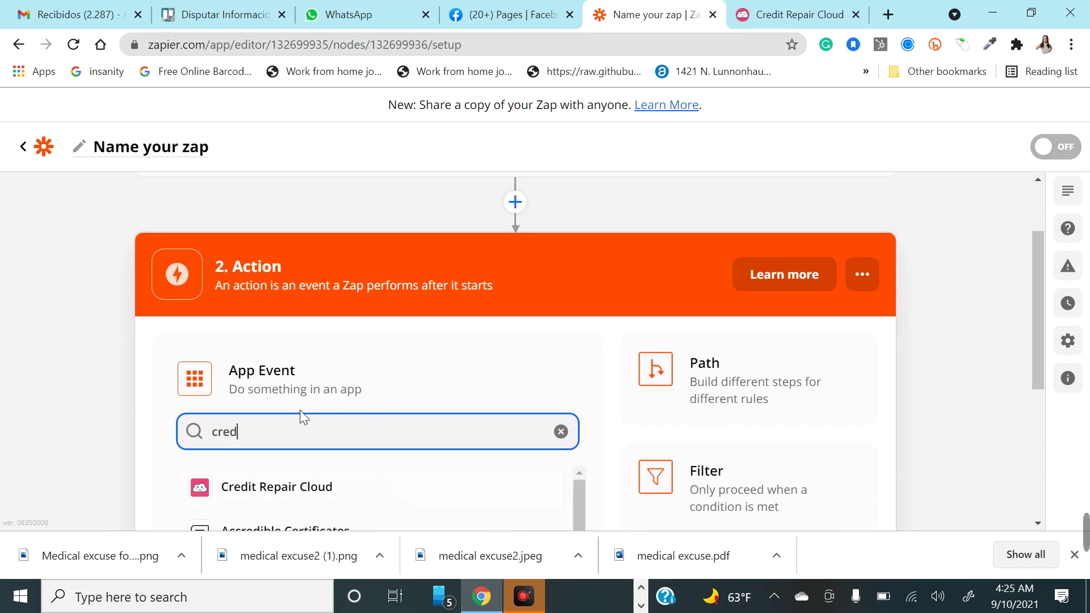
{"action": "left_click", "coordinate": [297, 487]}
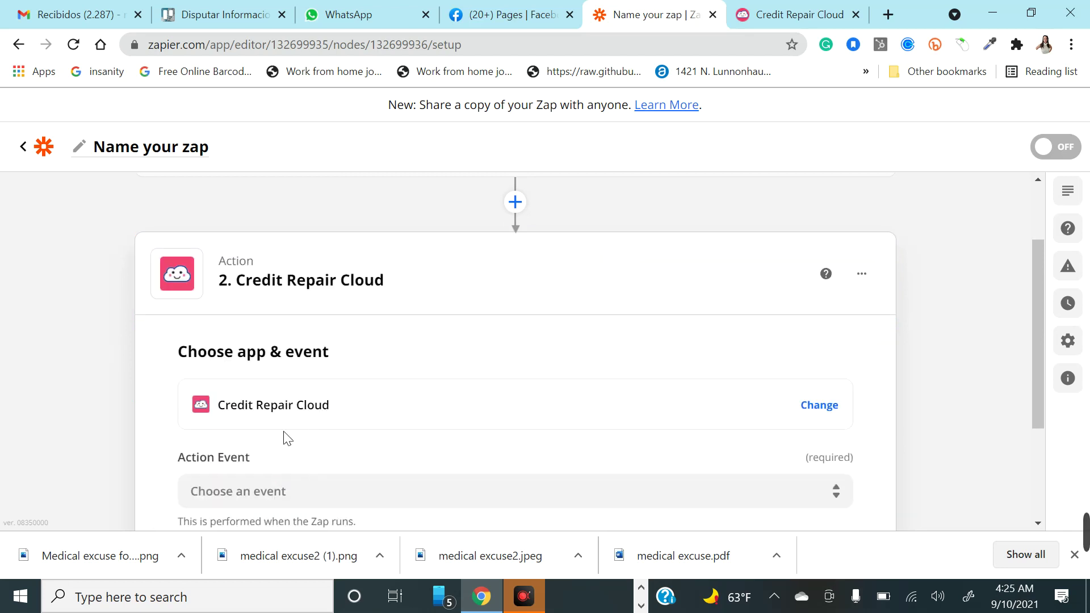
Set the Credit Repair Cloud action event to Create Client and continue to the account selection
{"action": "scroll", "coordinate": [321, 445], "scroll_direction": "down", "scroll_amount": 2}
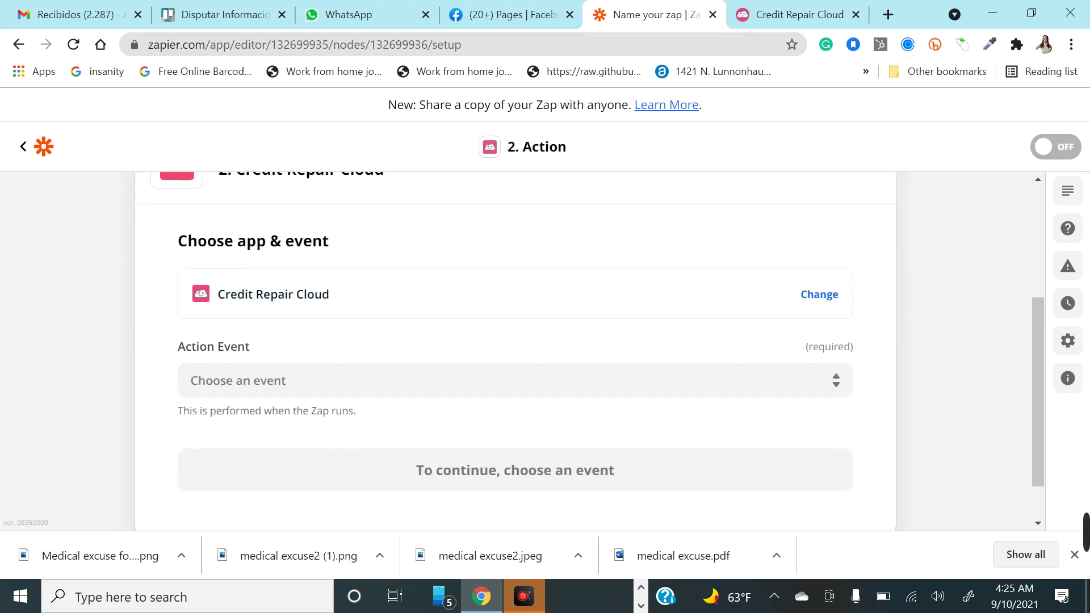
{"action": "left_click", "coordinate": [248, 382]}
{"action": "scroll", "coordinate": [279, 389], "scroll_direction": "down", "scroll_amount": 2}
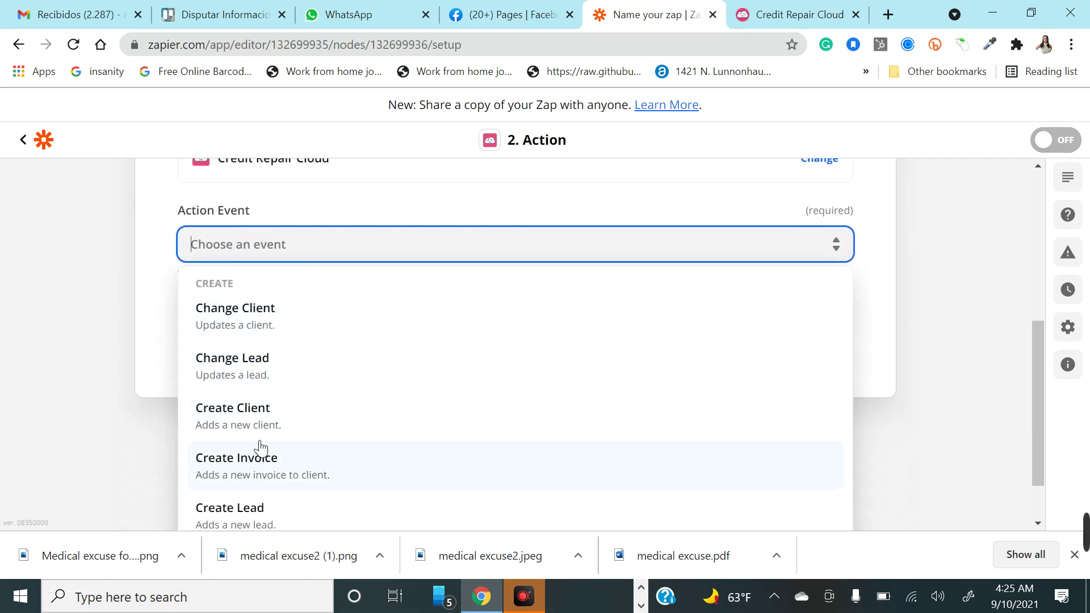
{"action": "scroll", "coordinate": [266, 437], "scroll_direction": "down", "scroll_amount": 1}
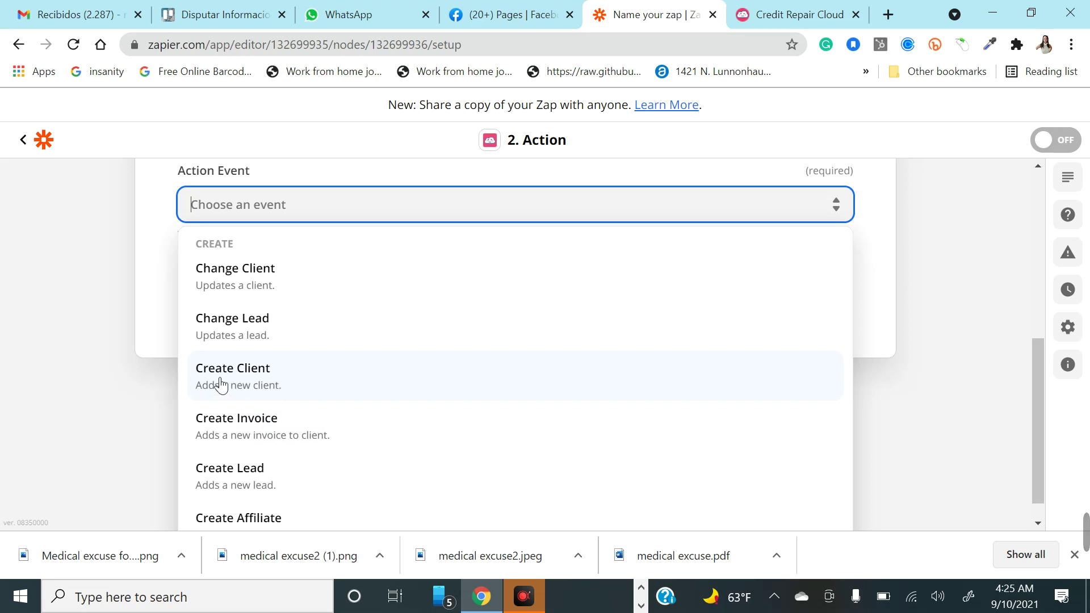
{"action": "left_click", "coordinate": [243, 377]}
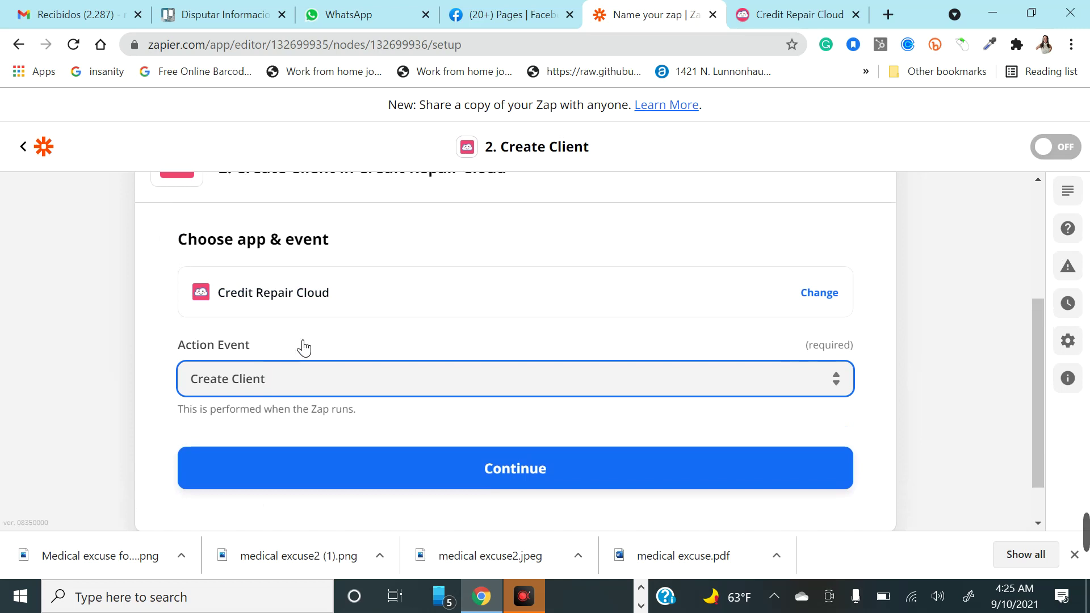
{"action": "scroll", "coordinate": [311, 369], "scroll_direction": "down", "scroll_amount": 1}
{"action": "left_click", "coordinate": [307, 410]}
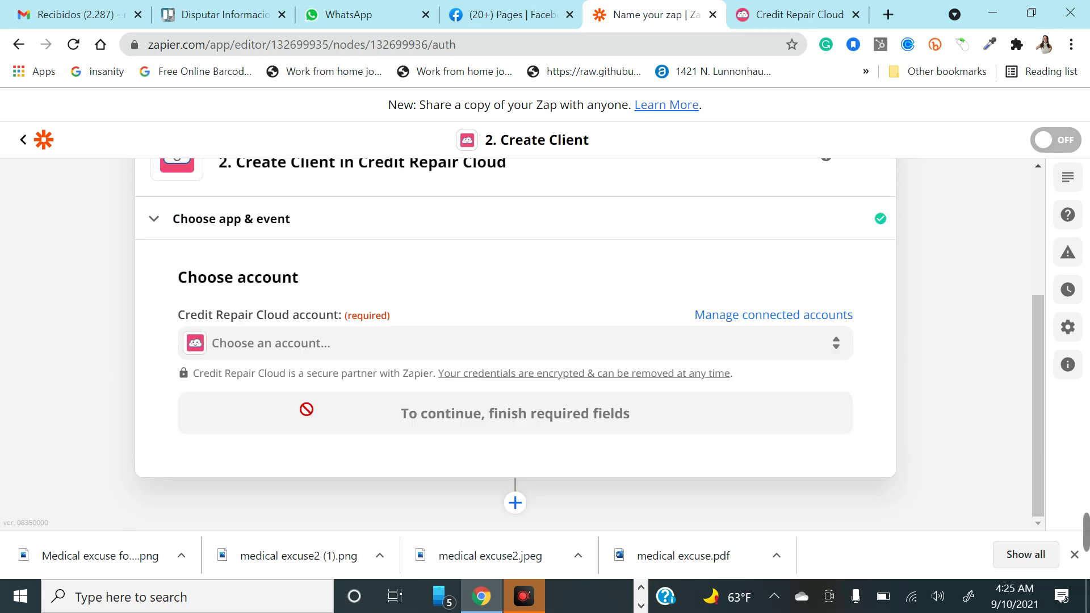
Start connecting a new Credit Repair Cloud account for the action and set the authorization window aside
{"action": "left_click", "coordinate": [265, 343]}
{"action": "left_click", "coordinate": [315, 480]}
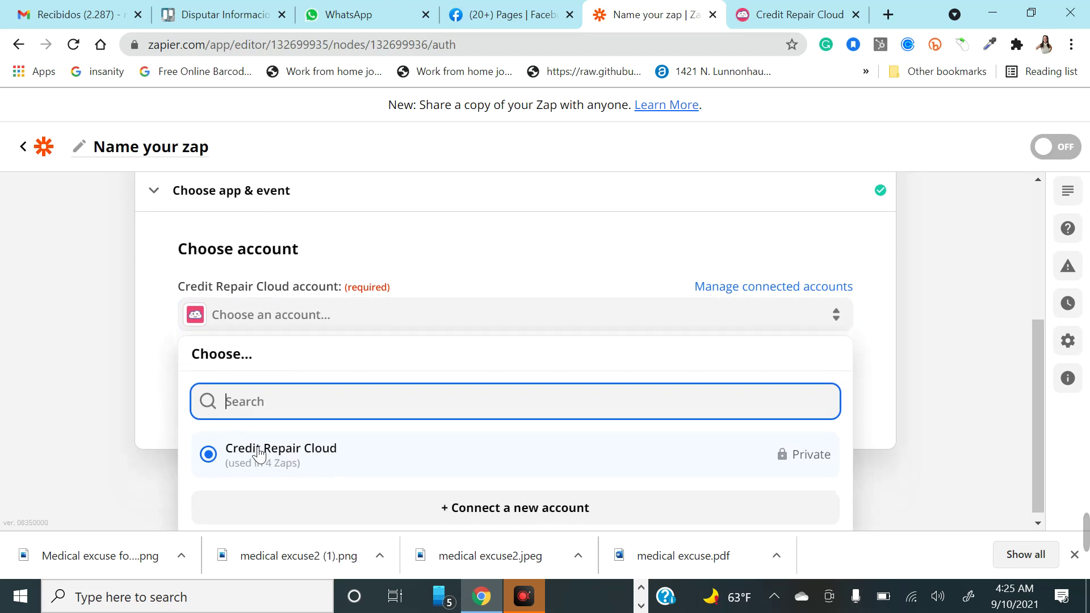
{"action": "left_click", "coordinate": [483, 507]}
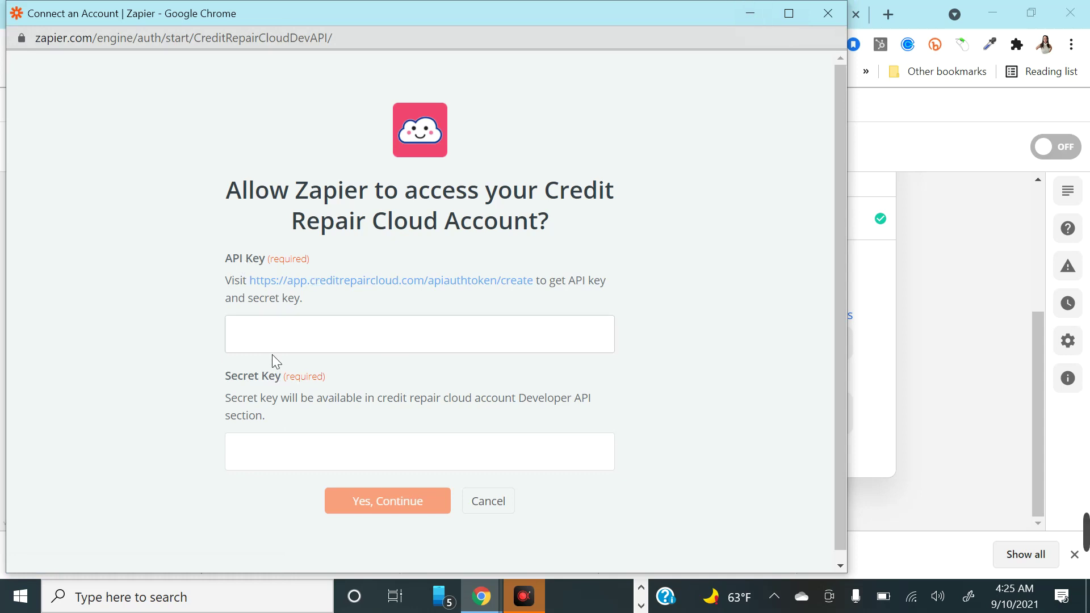
{"action": "left_click", "coordinate": [761, 17]}
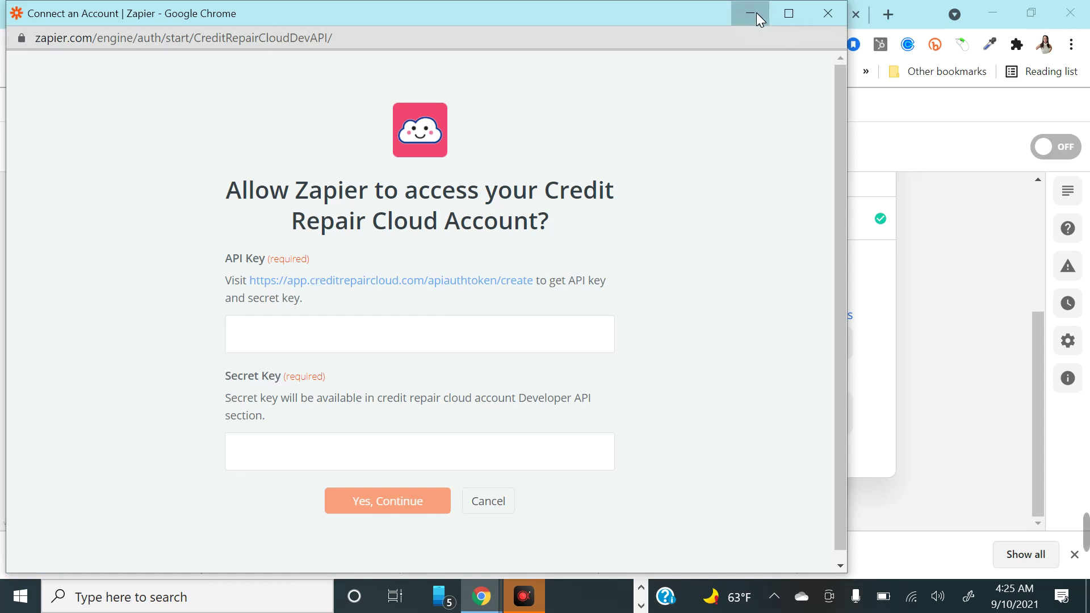
Switch to Credit Repair Cloud and open the API Credentials under the company's API & Automations settings
{"action": "left_click", "coordinate": [812, 14]}
{"action": "scroll", "coordinate": [360, 253], "scroll_direction": "down", "scroll_amount": 7}
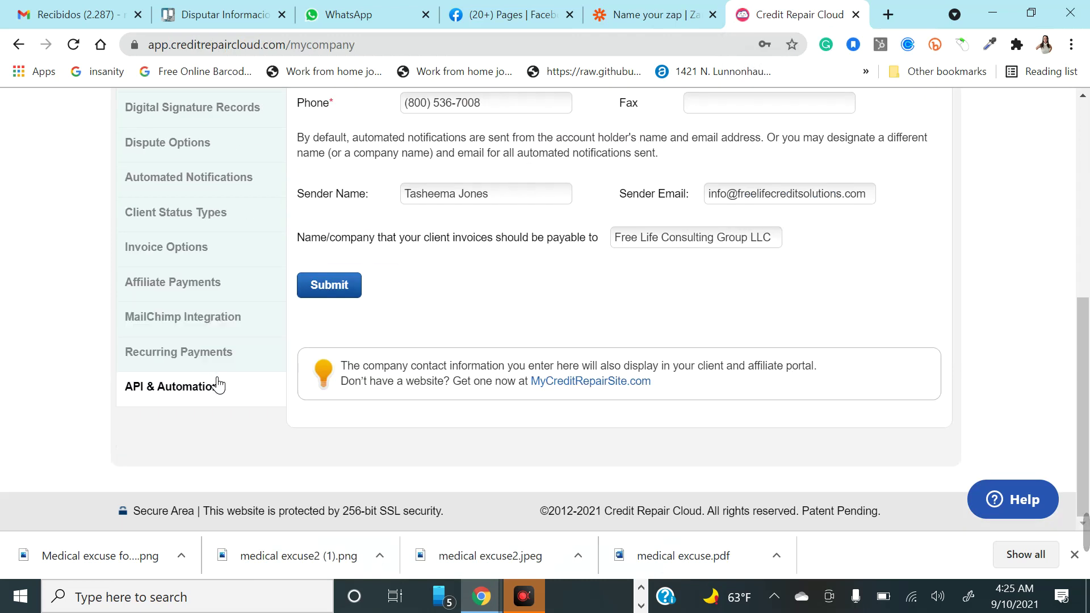
{"action": "left_click", "coordinate": [182, 391]}
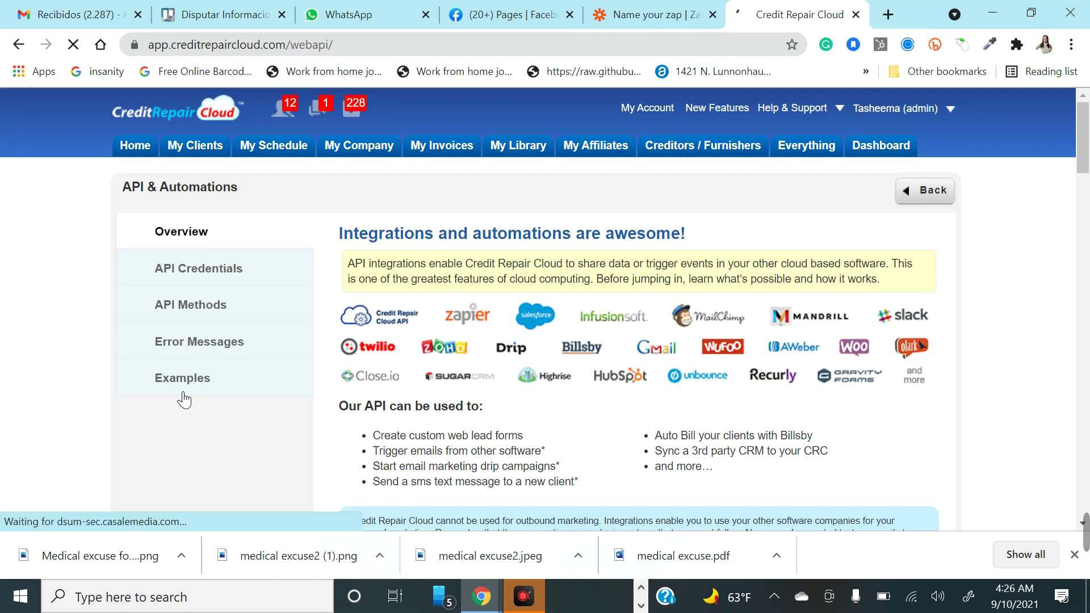
{"action": "left_click", "coordinate": [365, 143]}
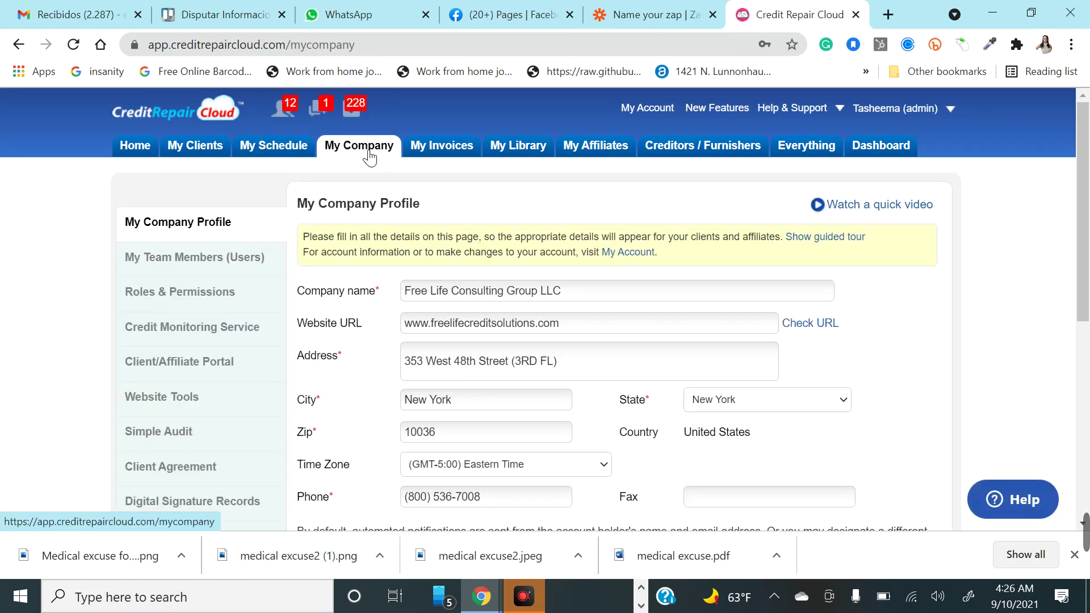
{"action": "scroll", "coordinate": [207, 414], "scroll_direction": "down", "scroll_amount": 7}
{"action": "left_click", "coordinate": [166, 391]}
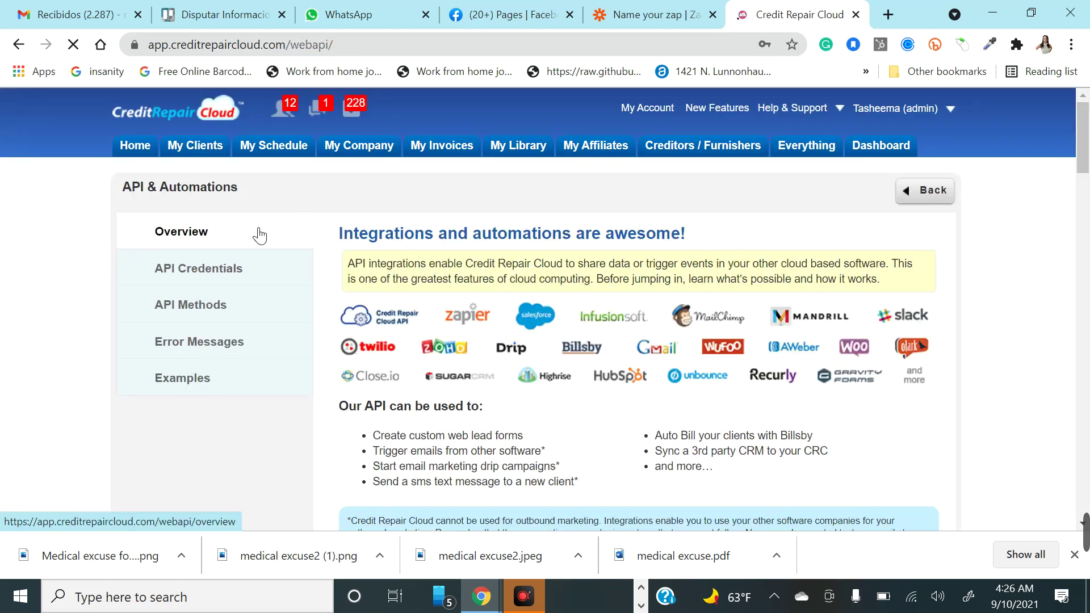
{"action": "left_click", "coordinate": [220, 272]}
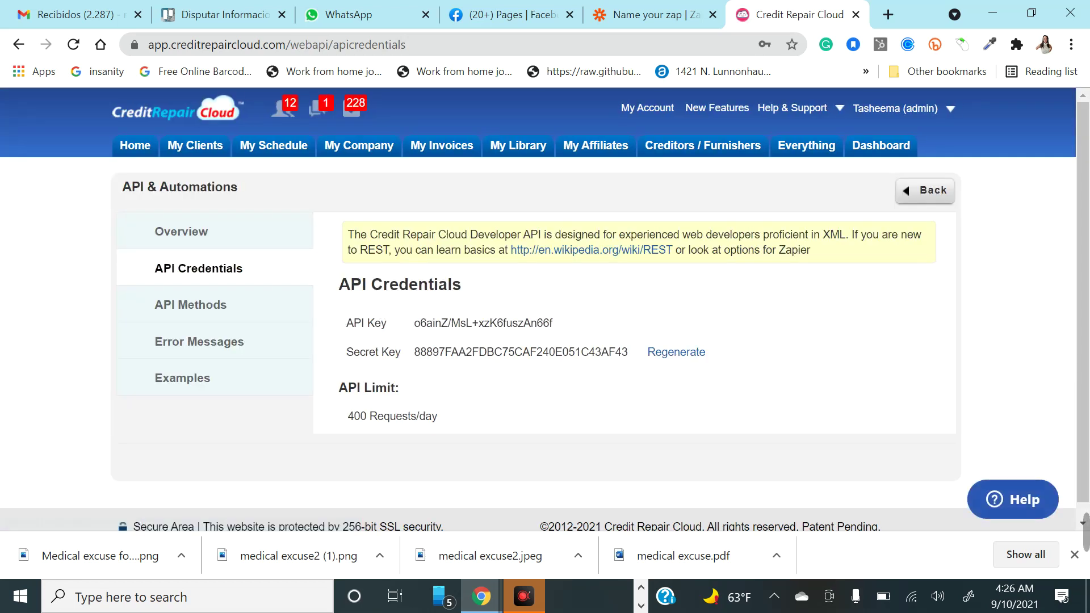
{"action": "left_click_drag", "start_coordinate": [414, 323], "coordinate": [560, 317]}
{"action": "key", "text": "ctrl+c"}
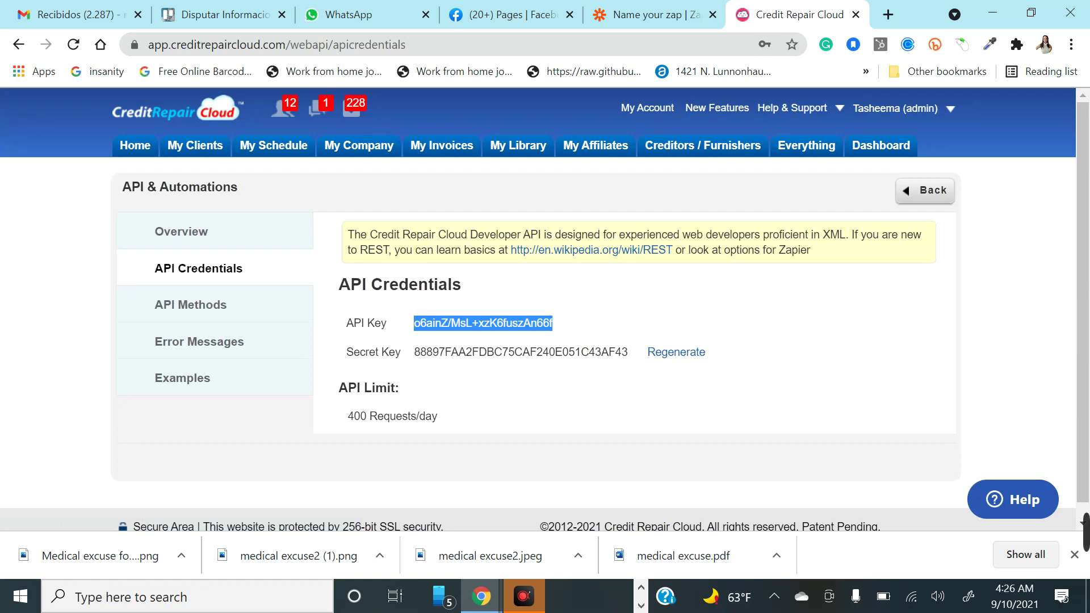
{"action": "left_click", "coordinate": [646, 17]}
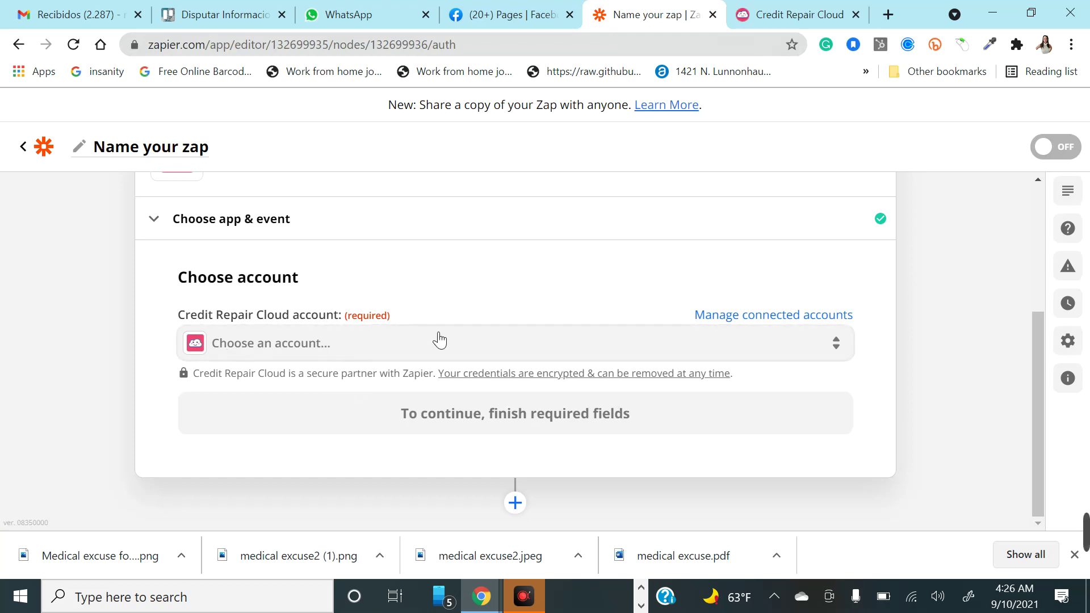
{"action": "left_click", "coordinate": [989, 6]}
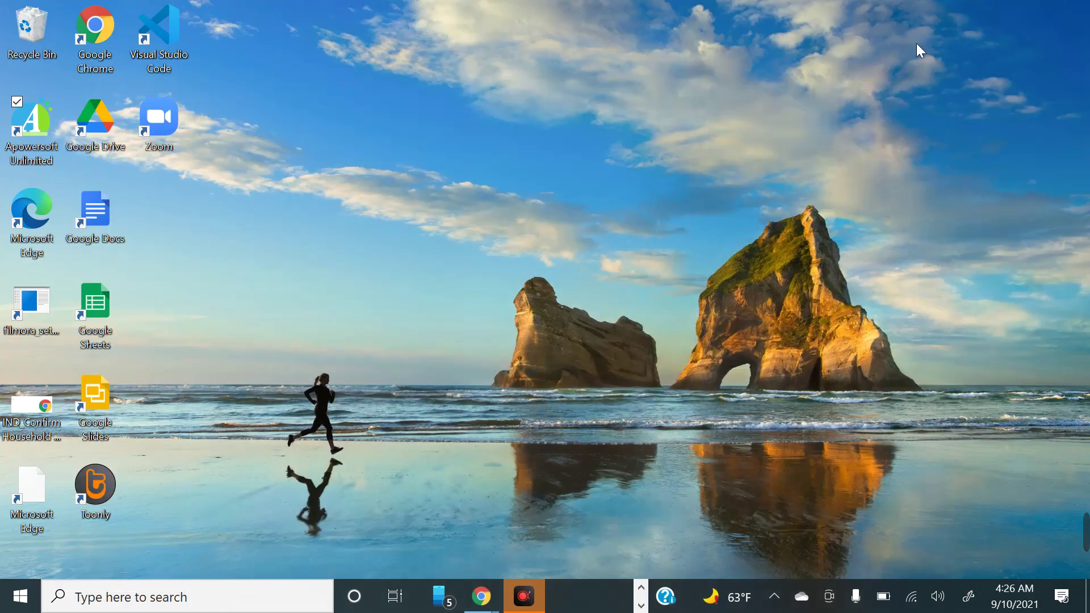
{"action": "mouse_move", "coordinate": [481, 596]}
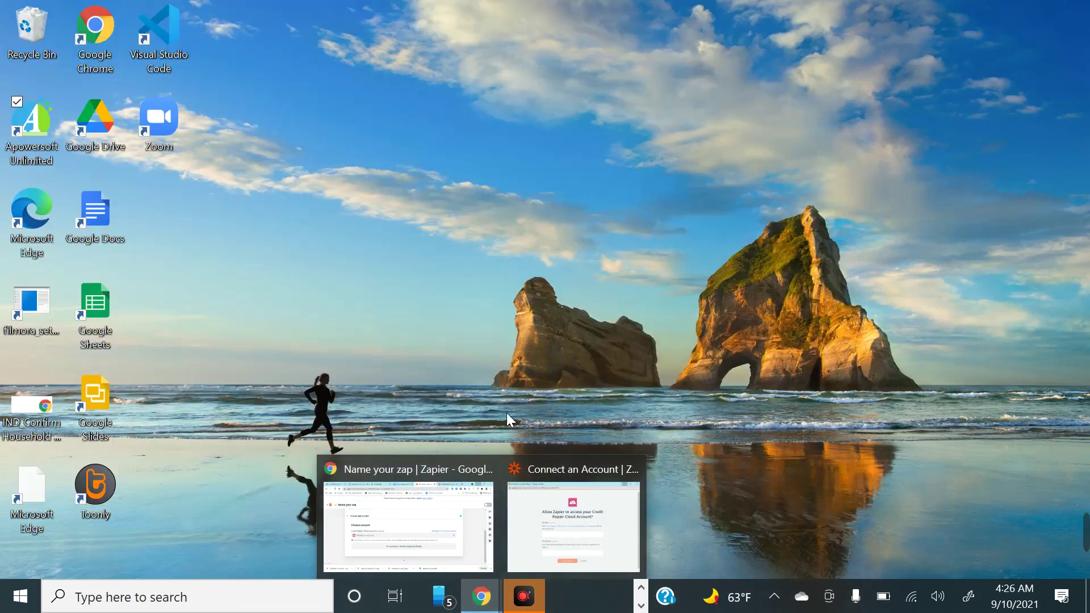
{"action": "left_click", "coordinate": [567, 510]}
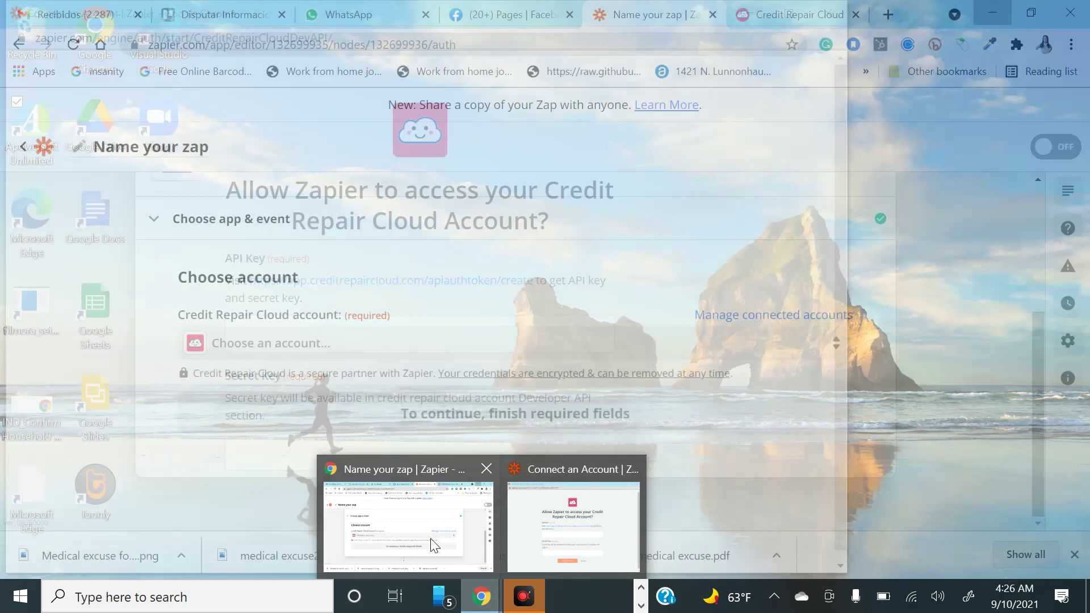
{"action": "left_click", "coordinate": [431, 541]}
{"action": "left_click", "coordinate": [794, 15]}
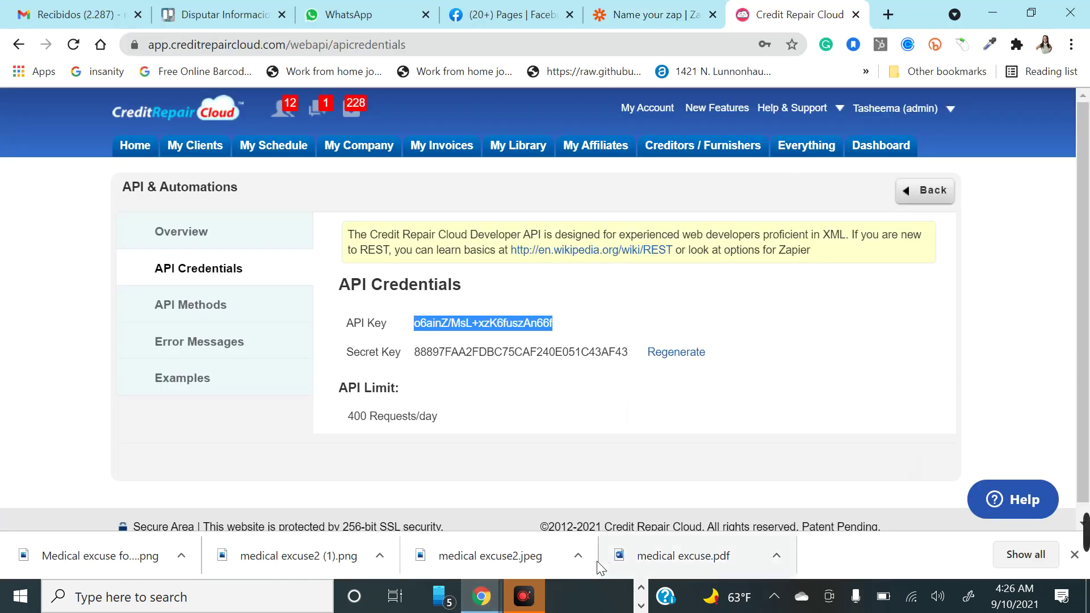
{"action": "left_click", "coordinate": [494, 601]}
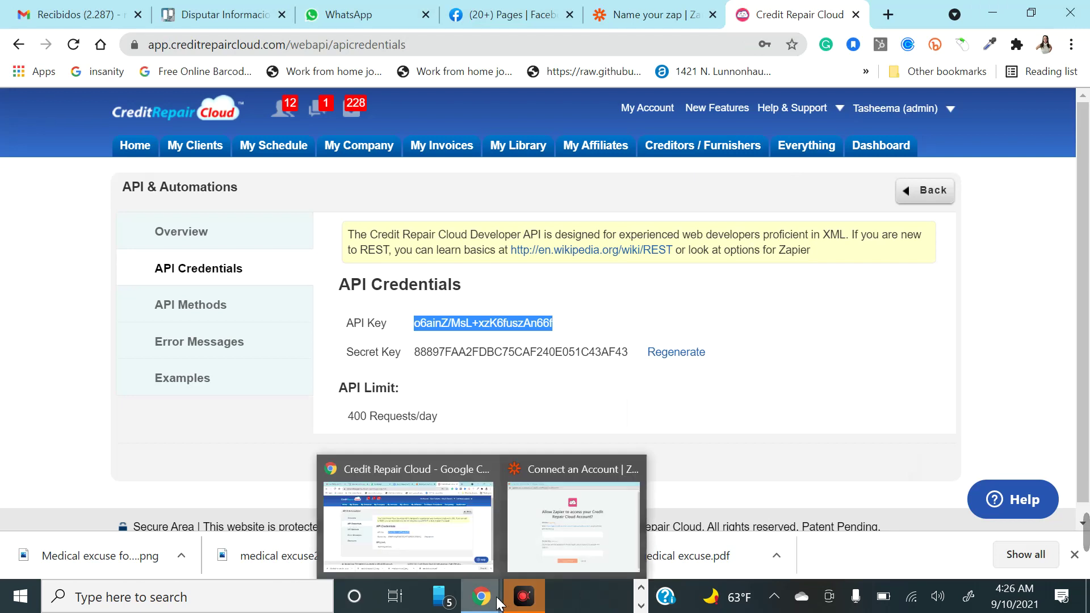
{"action": "left_click", "coordinate": [574, 527]}
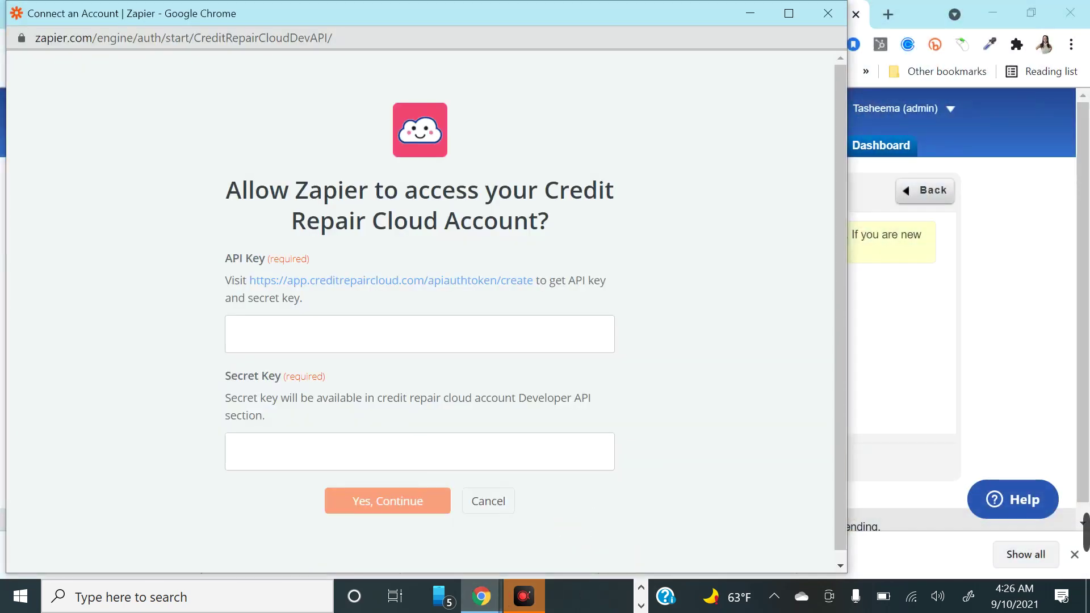
{"action": "key", "text": "ctrl+v"}
{"action": "key", "text": "Tab"}
Copy the secret key from Credit Repair Cloud into the connection form's Secret Key field, then cancel connecting the new account
{"action": "left_click", "coordinate": [481, 596]}
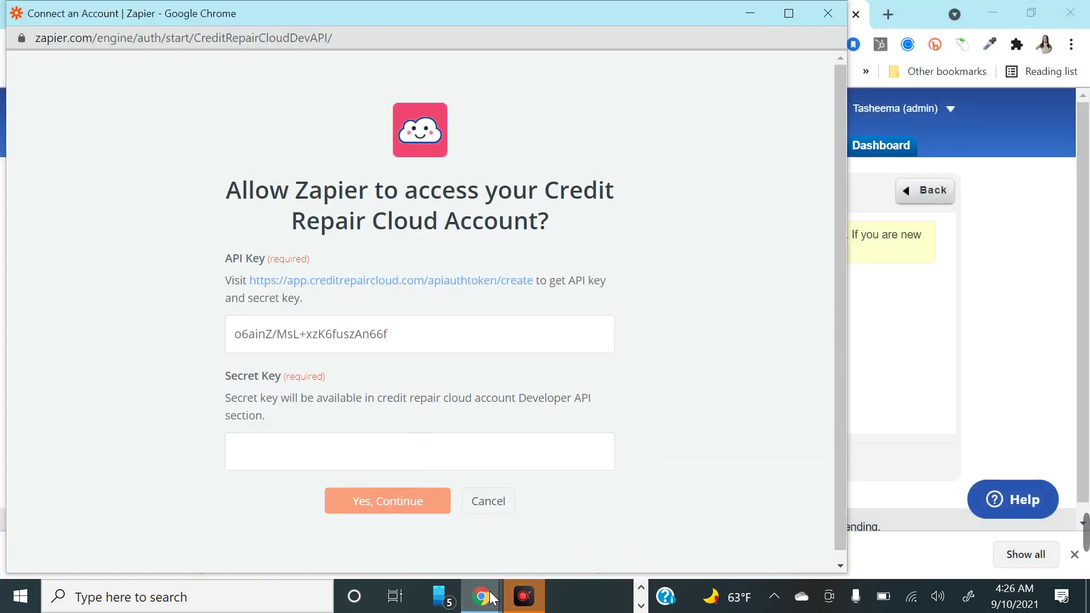
{"action": "left_click", "coordinate": [427, 517]}
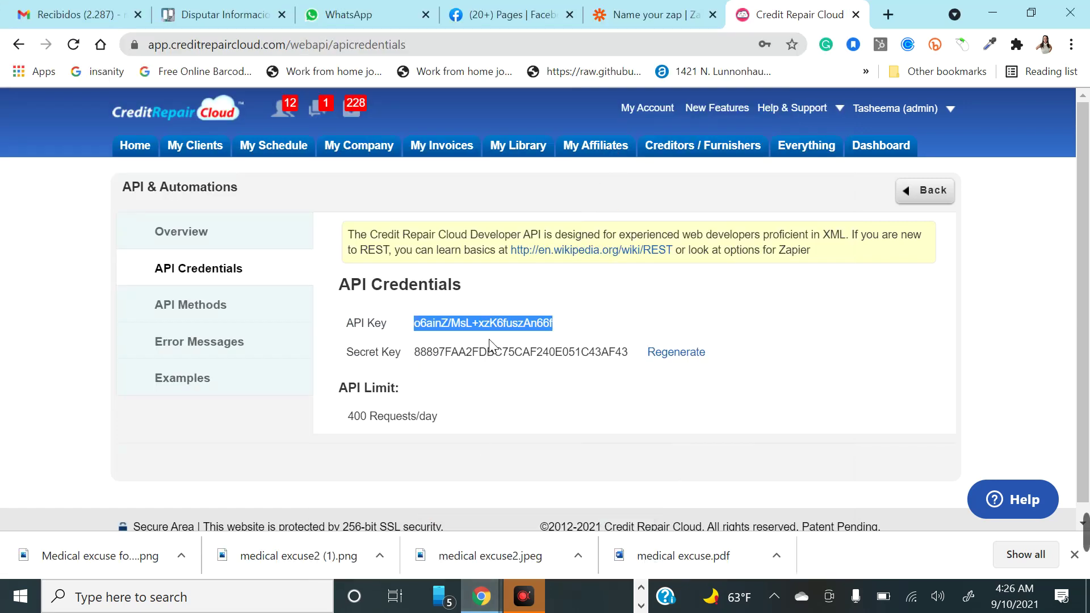
{"action": "double_click", "coordinate": [531, 352]}
{"action": "key", "text": "ctrl+c"}
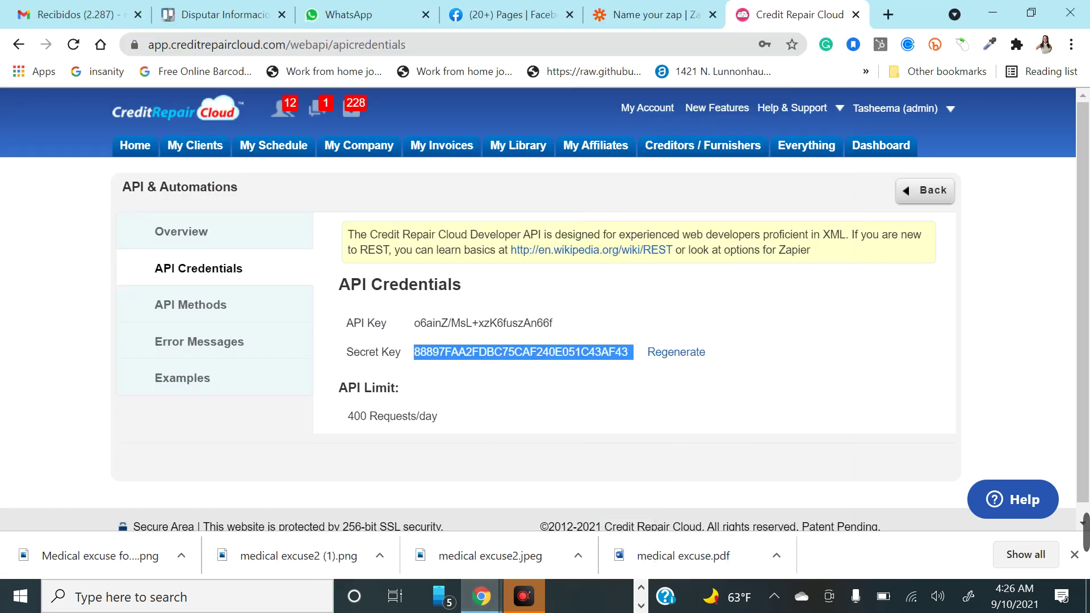
{"action": "left_click", "coordinate": [481, 596]}
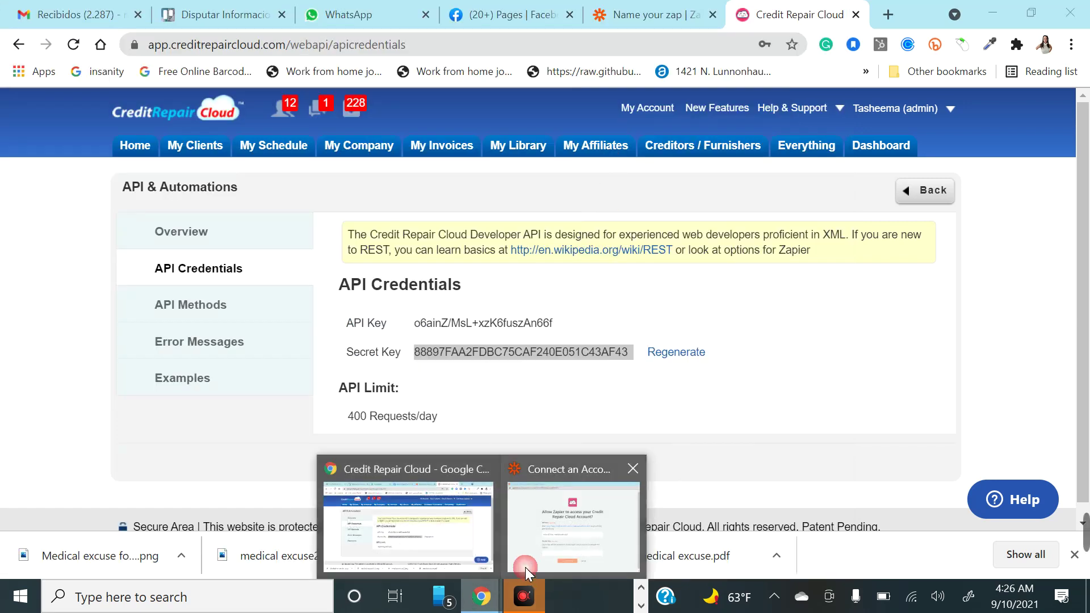
{"action": "left_click", "coordinate": [564, 530]}
{"action": "key", "text": "ctrl+v"}
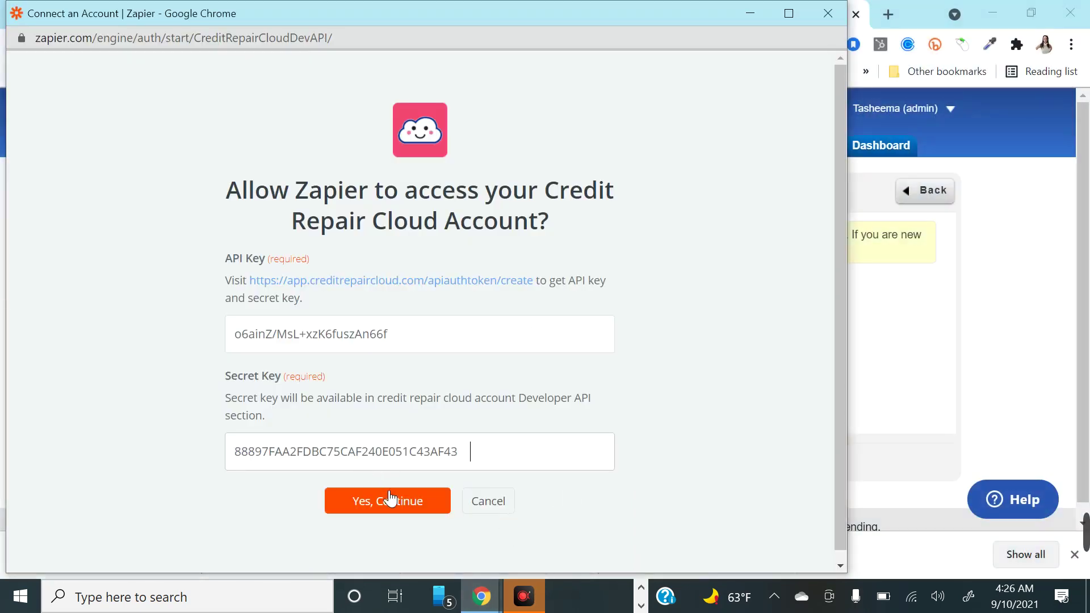
{"action": "left_click", "coordinate": [489, 501]}
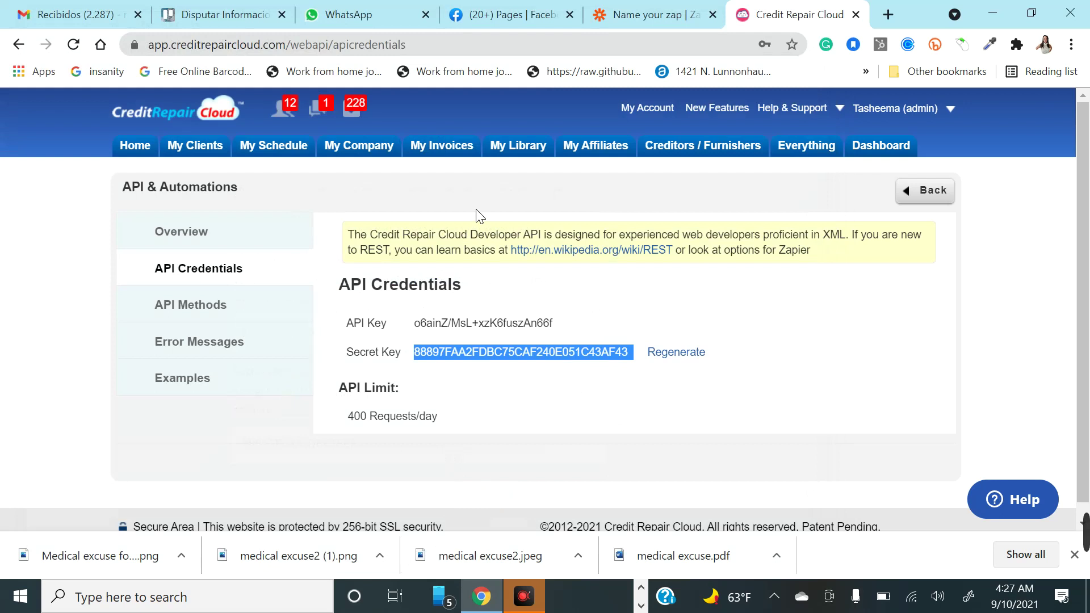
Return to the Zap editor, select the already connected Credit Repair Cloud account and continue to the action setup
{"action": "left_click", "coordinate": [678, 16]}
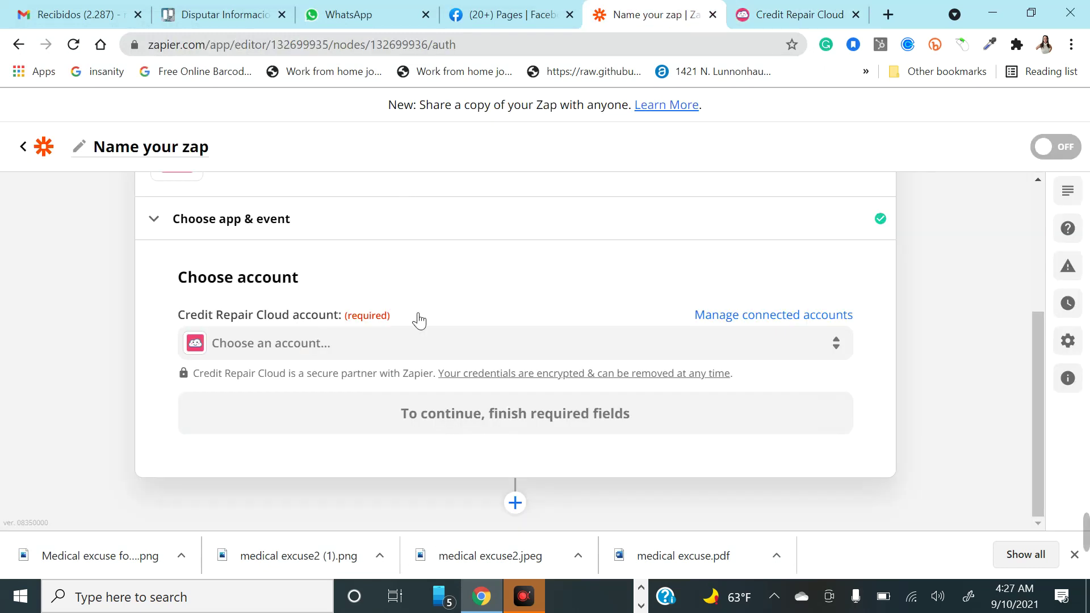
{"action": "left_click", "coordinate": [384, 349]}
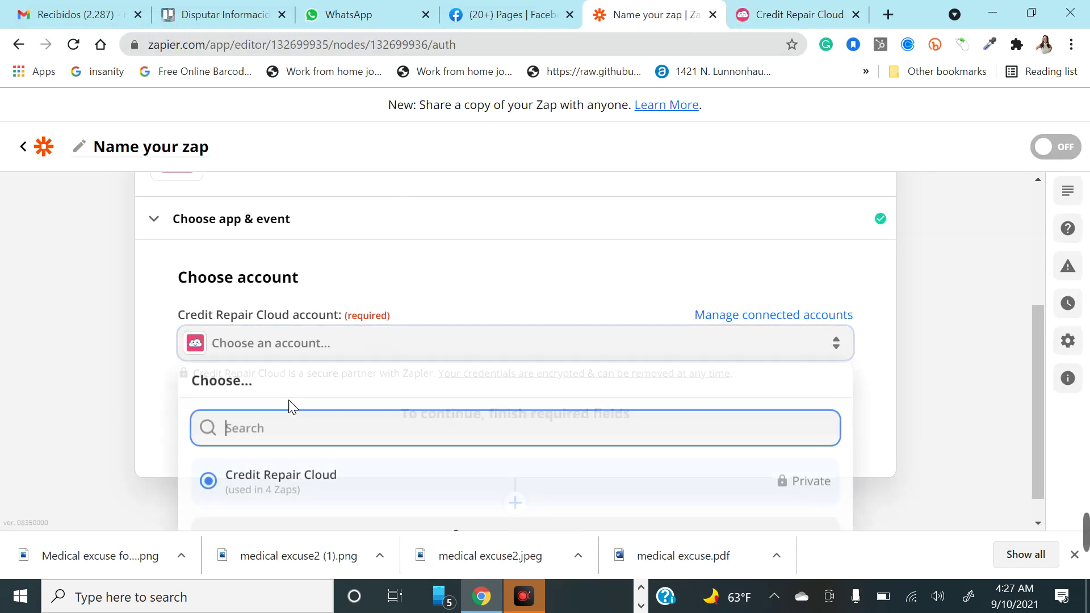
{"action": "left_click", "coordinate": [296, 487]}
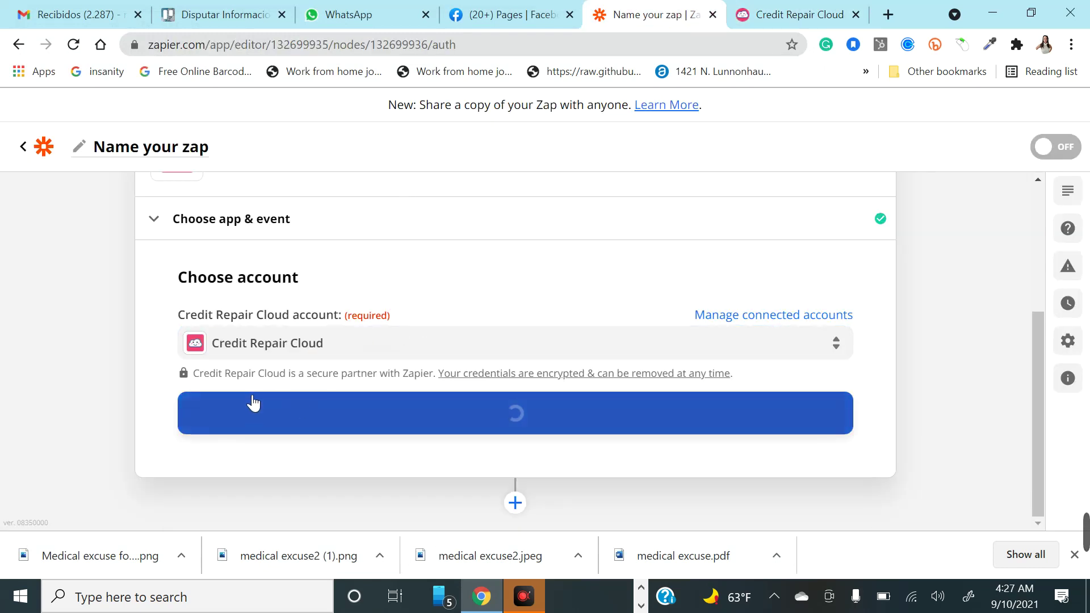
{"action": "left_click", "coordinate": [300, 412]}
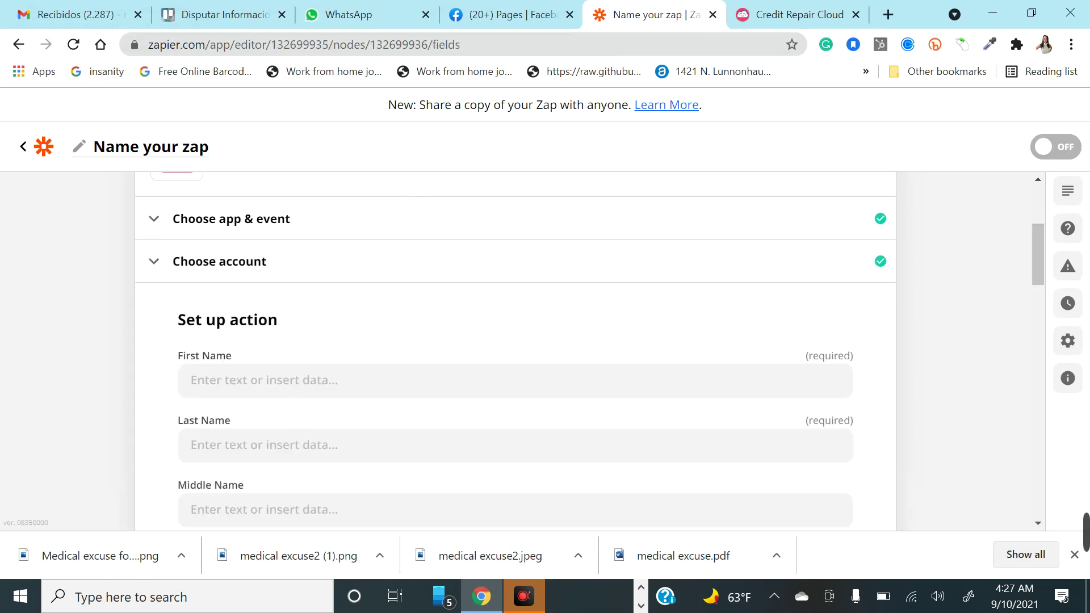
Map the client's First Name to the JotForm submission's "Fields Name" value
{"action": "scroll", "coordinate": [254, 295], "scroll_direction": "up", "scroll_amount": 2}
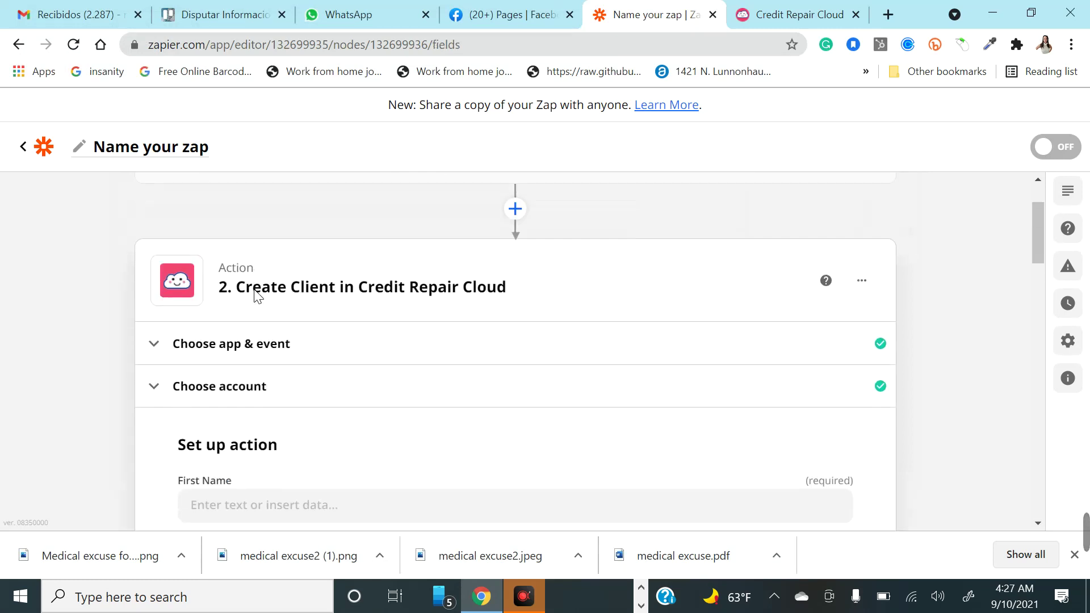
{"action": "scroll", "coordinate": [259, 295], "scroll_direction": "down", "scroll_amount": 2}
{"action": "scroll", "coordinate": [294, 336], "scroll_direction": "up", "scroll_amount": 1}
{"action": "scroll", "coordinate": [273, 386], "scroll_direction": "down", "scroll_amount": 1}
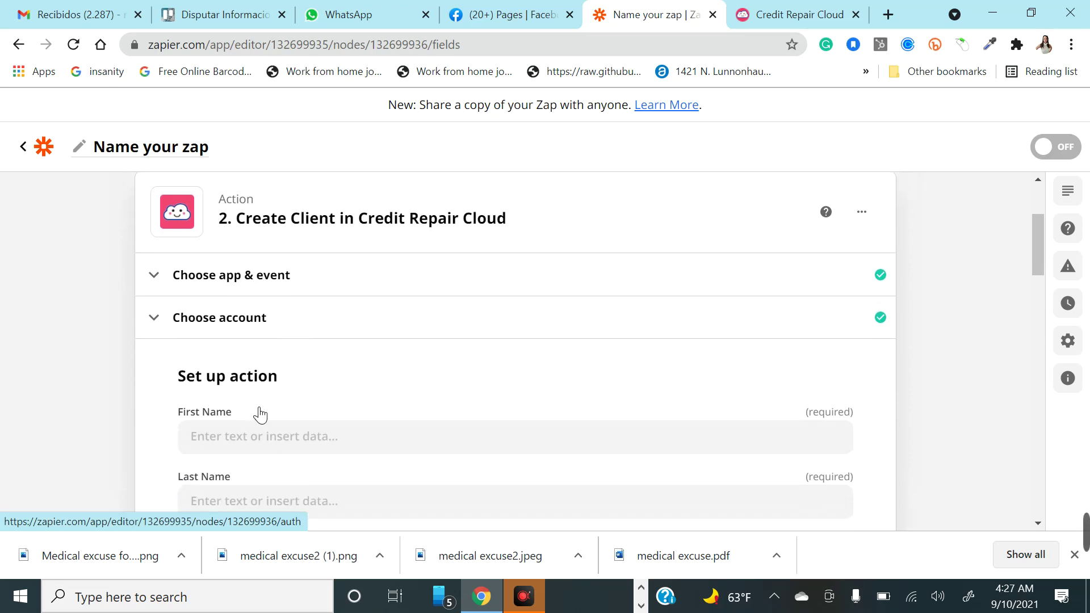
{"action": "scroll", "coordinate": [260, 414], "scroll_direction": "down", "scroll_amount": 2}
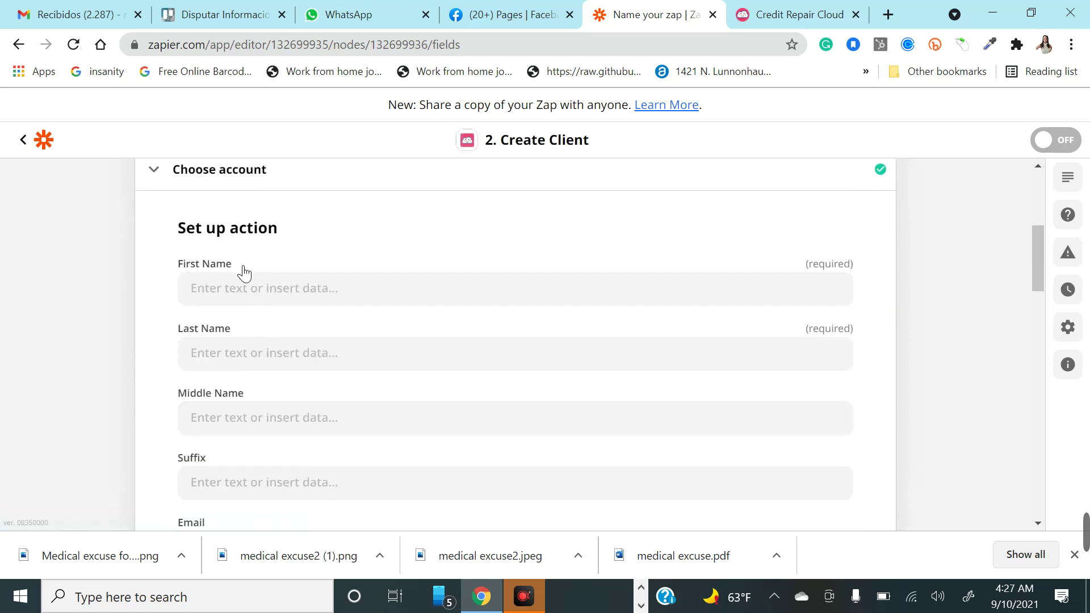
{"action": "left_click", "coordinate": [228, 284]}
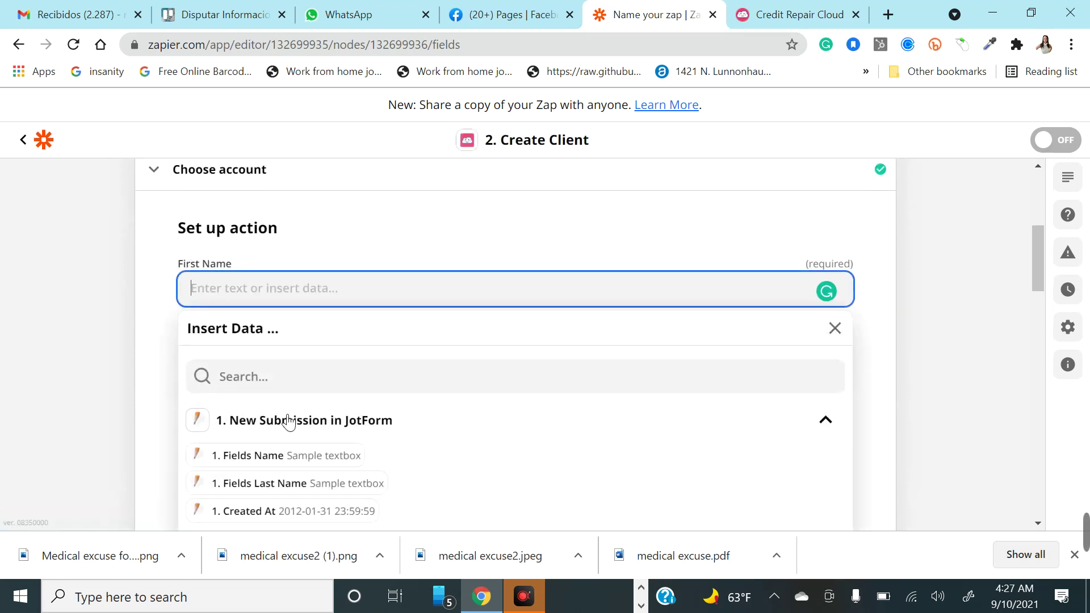
{"action": "scroll", "coordinate": [161, 426], "scroll_direction": "down", "scroll_amount": 1}
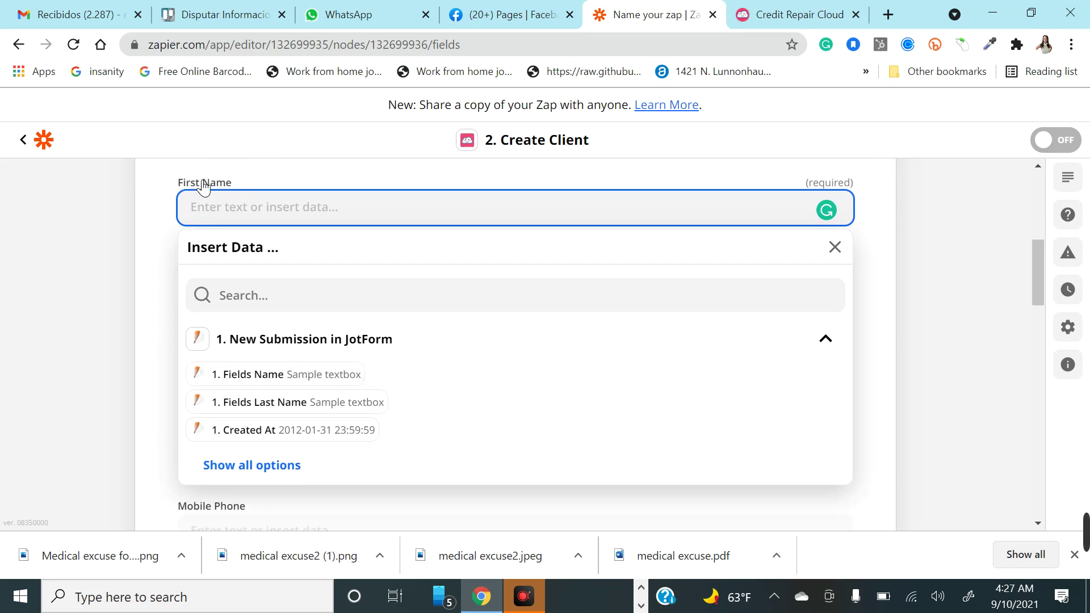
{"action": "scroll", "coordinate": [171, 224], "scroll_direction": "up", "scroll_amount": 3}
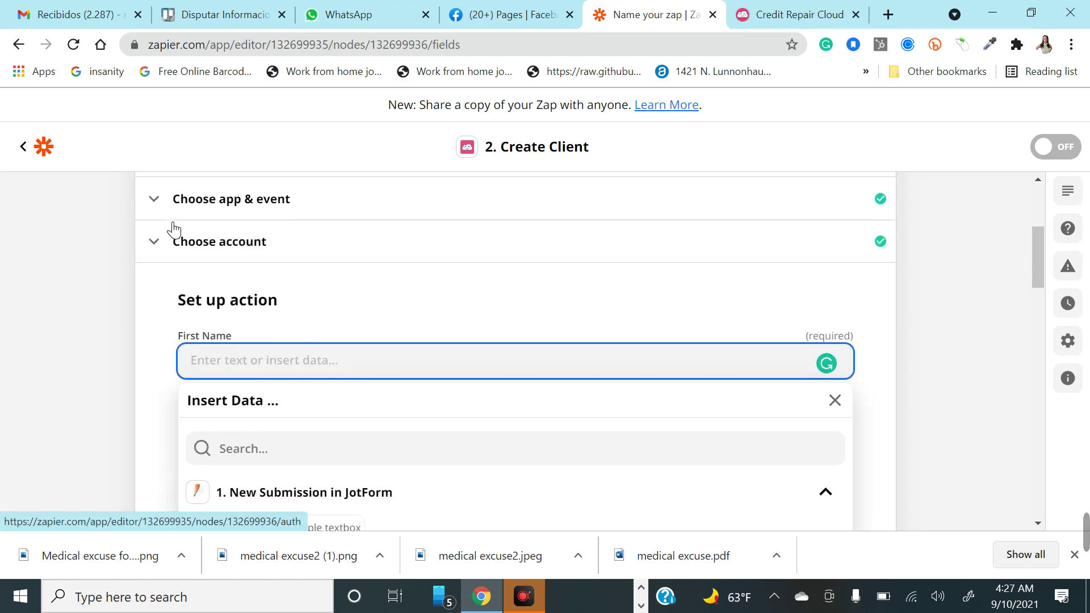
{"action": "scroll", "coordinate": [171, 227], "scroll_direction": "up", "scroll_amount": 1}
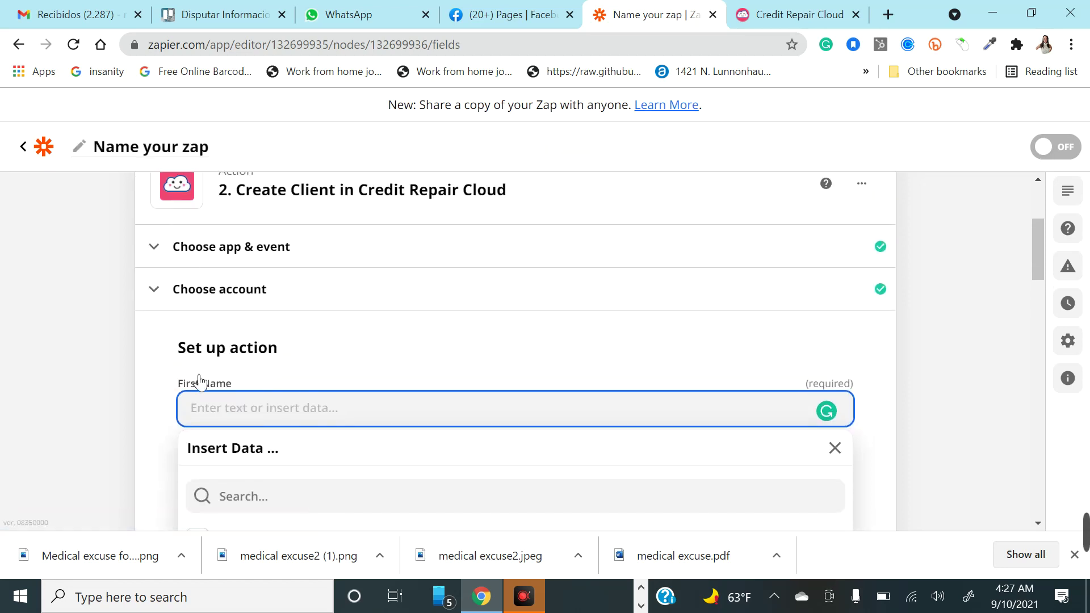
{"action": "scroll", "coordinate": [262, 440], "scroll_direction": "down", "scroll_amount": 2}
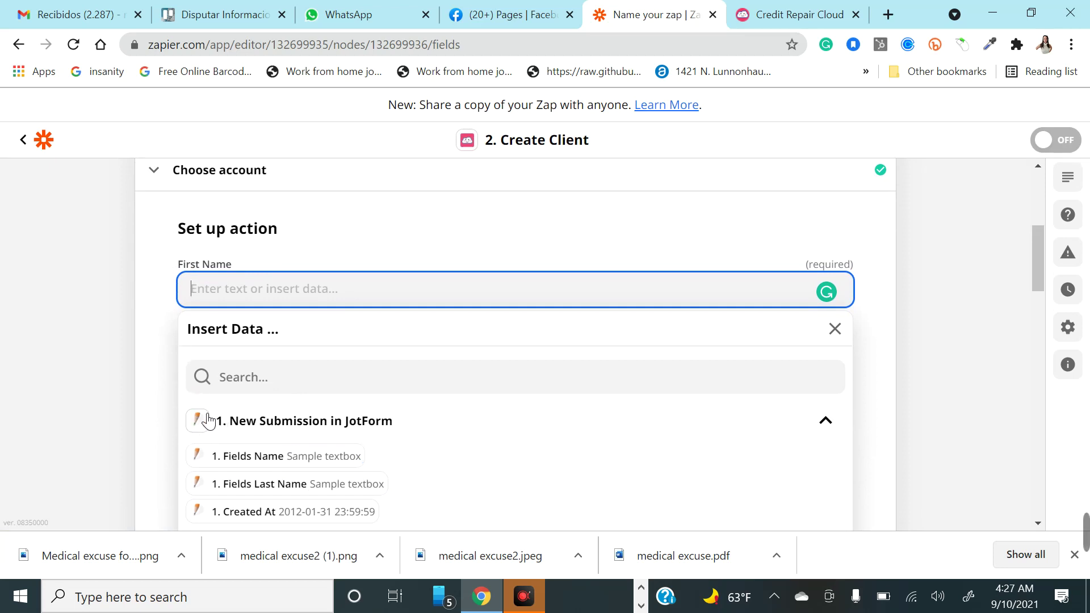
{"action": "scroll", "coordinate": [151, 440], "scroll_direction": "down", "scroll_amount": 1}
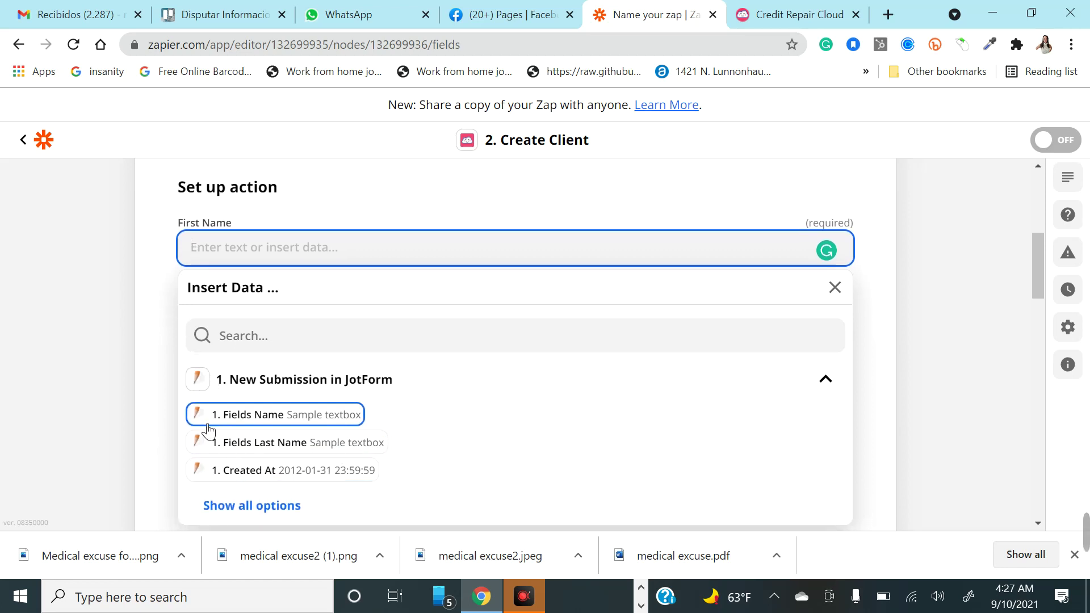
{"action": "scroll", "coordinate": [210, 451], "scroll_direction": "up", "scroll_amount": 3}
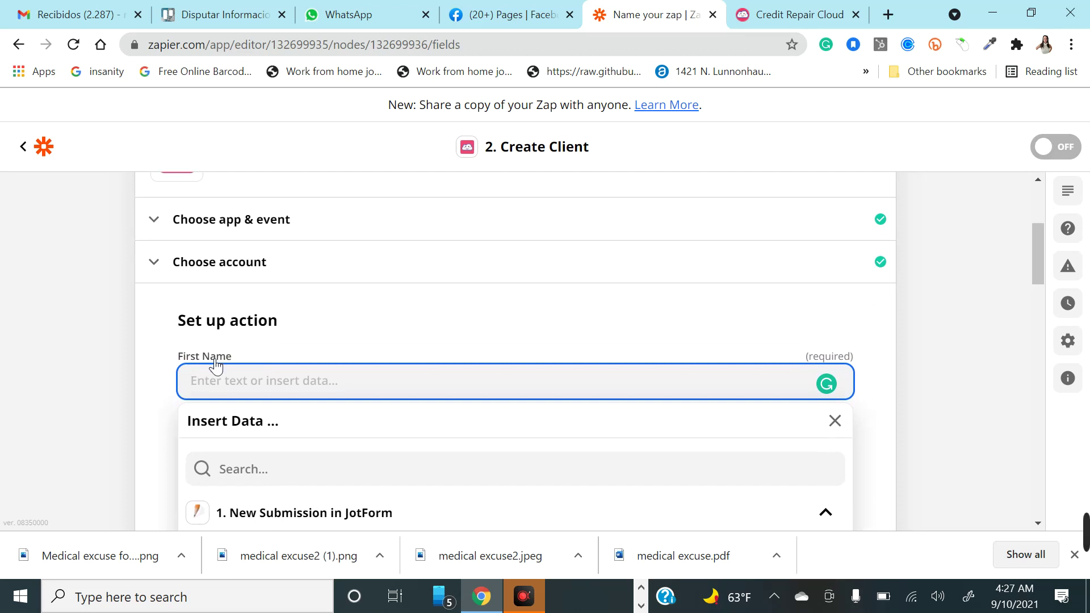
{"action": "scroll", "coordinate": [219, 206], "scroll_direction": "up", "scroll_amount": 1}
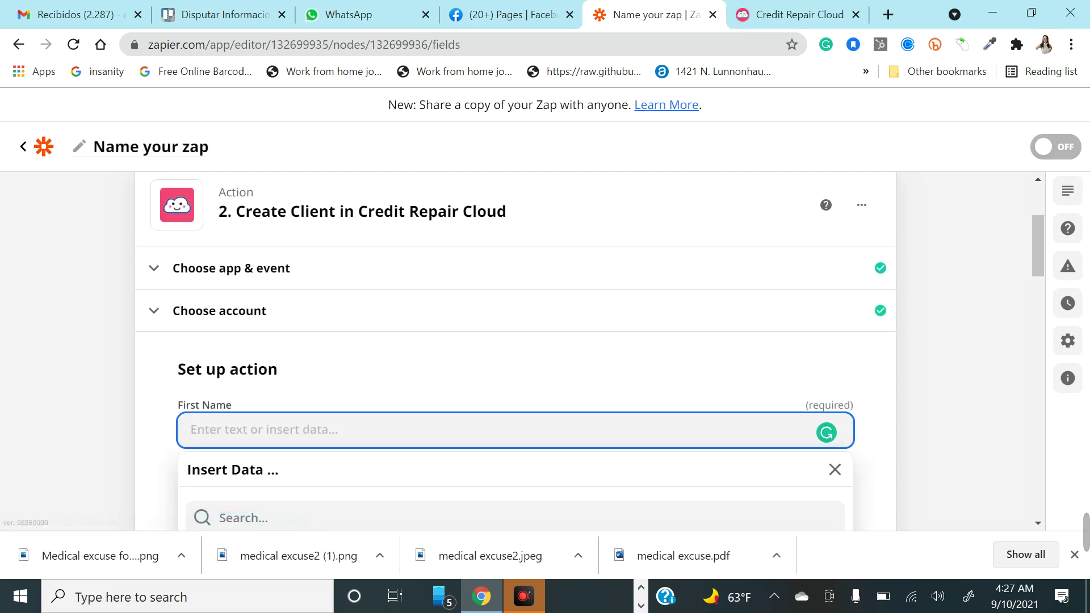
{"action": "scroll", "coordinate": [265, 409], "scroll_direction": "down", "scroll_amount": 2}
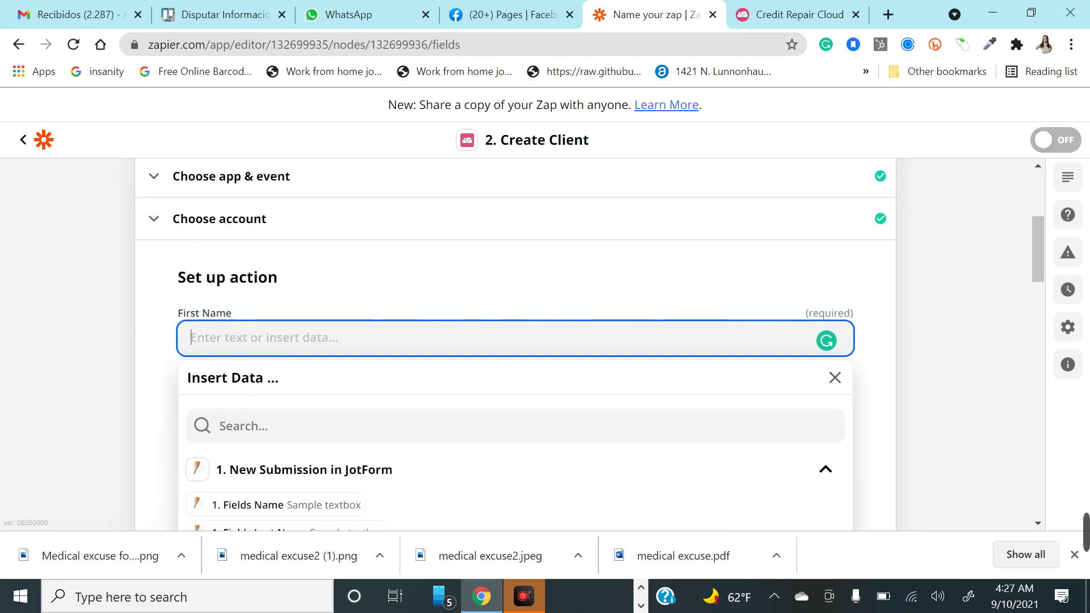
{"action": "scroll", "coordinate": [236, 394], "scroll_direction": "down", "scroll_amount": 2}
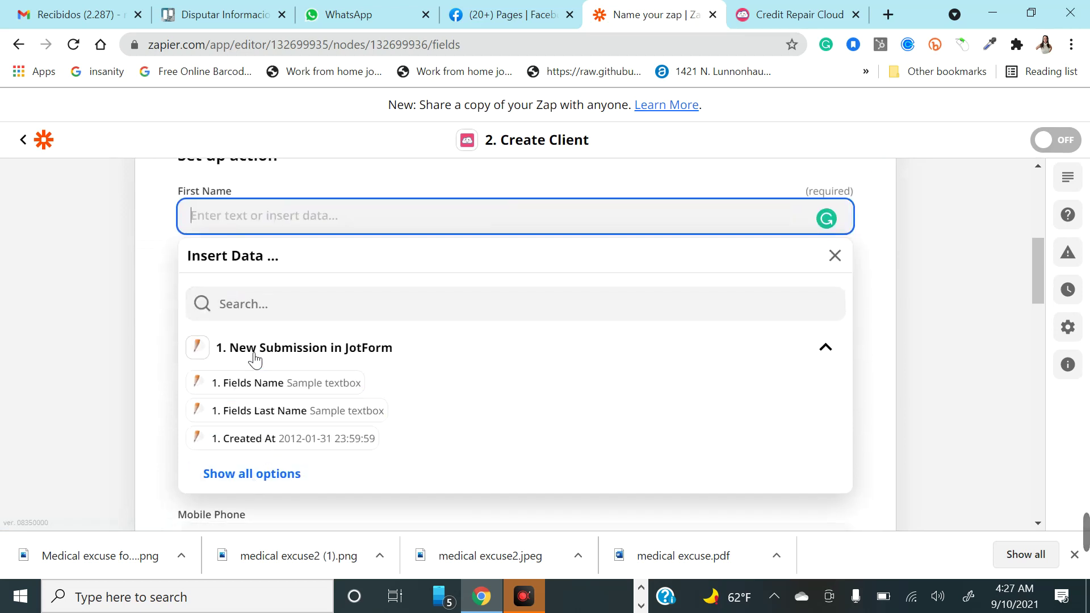
{"action": "left_click", "coordinate": [300, 392]}
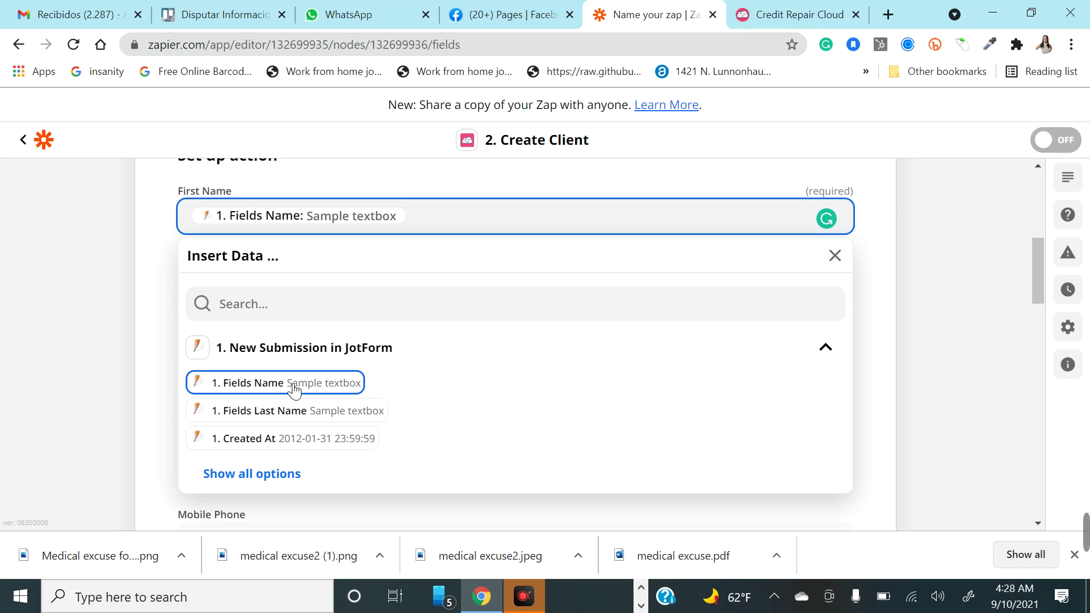
{"action": "left_click", "coordinate": [169, 253]}
Map the client's Last Name to the JotForm submission's "Fields Last Name" value
{"action": "left_click", "coordinate": [262, 281]}
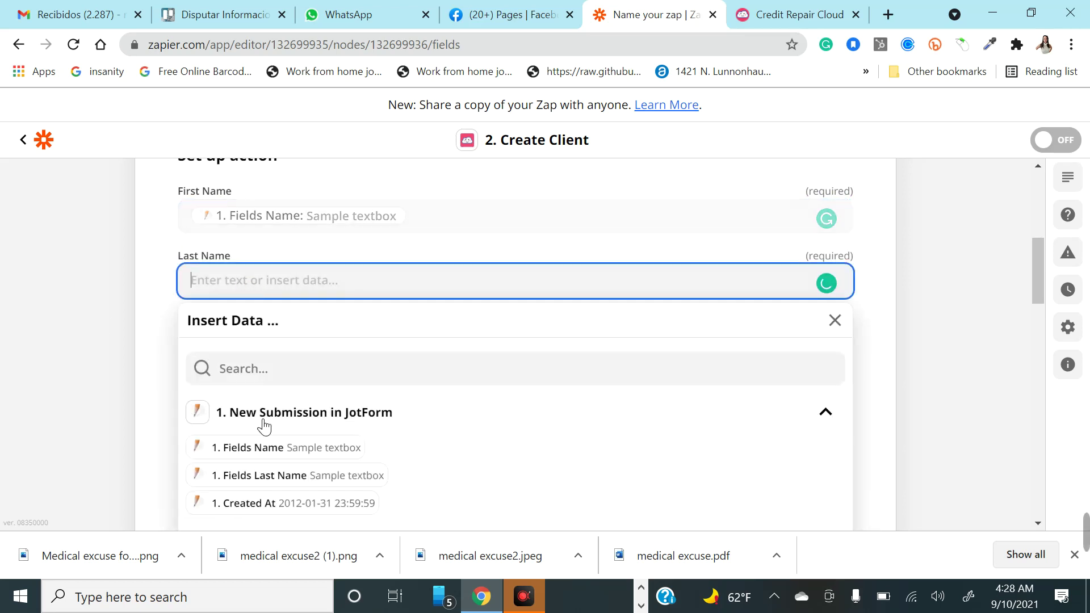
{"action": "scroll", "coordinate": [264, 442], "scroll_direction": "down", "scroll_amount": 2}
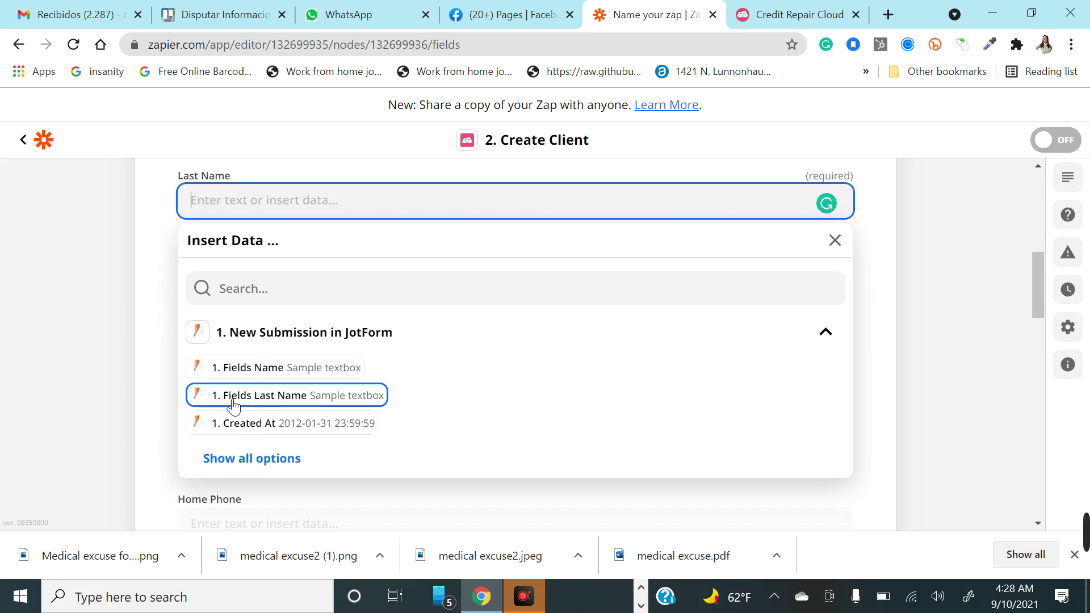
{"action": "left_click", "coordinate": [275, 397]}
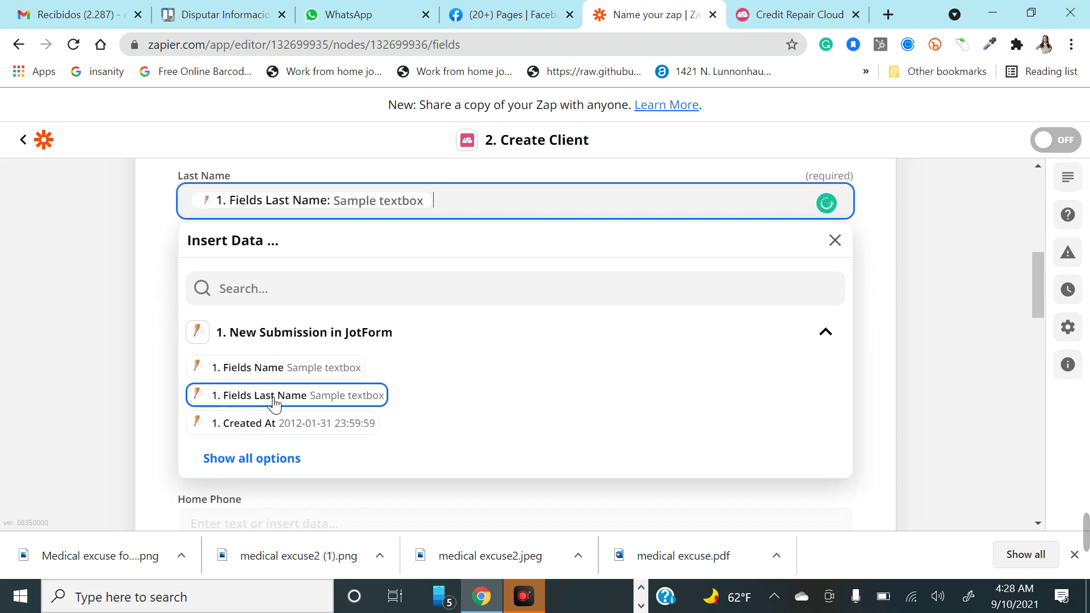
{"action": "left_click", "coordinate": [157, 297]}
{"action": "scroll", "coordinate": [256, 364], "scroll_direction": "down", "scroll_amount": 1}
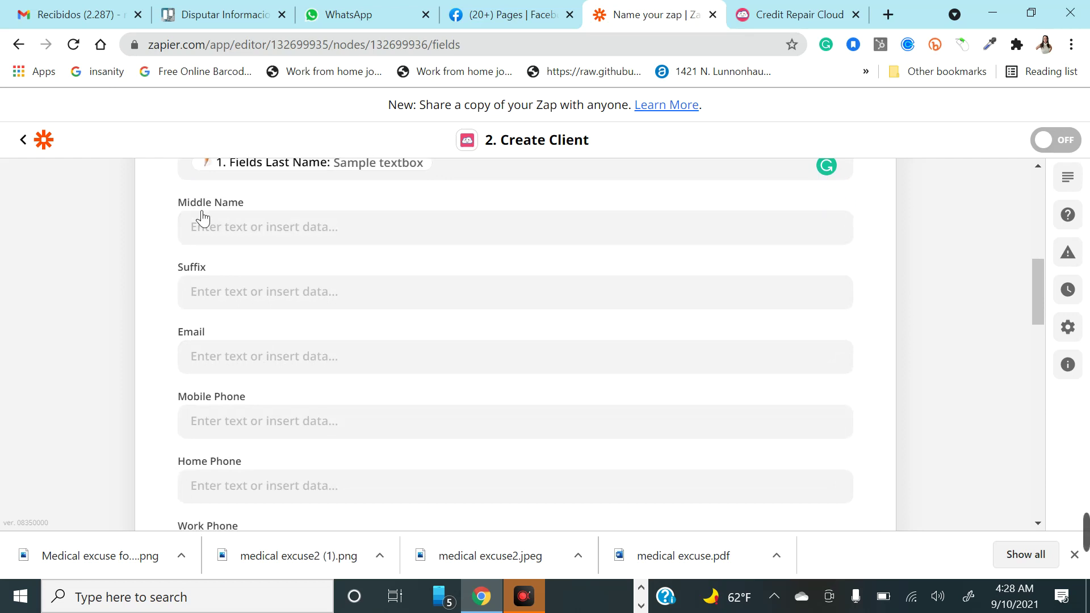
{"action": "left_click", "coordinate": [192, 227]}
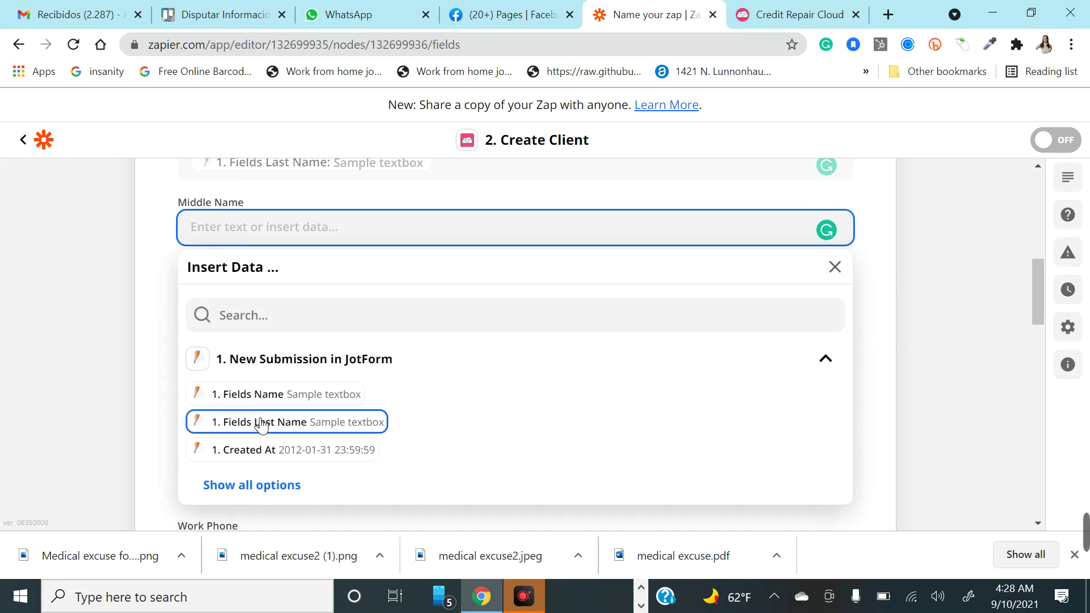
{"action": "left_click", "coordinate": [162, 335]}
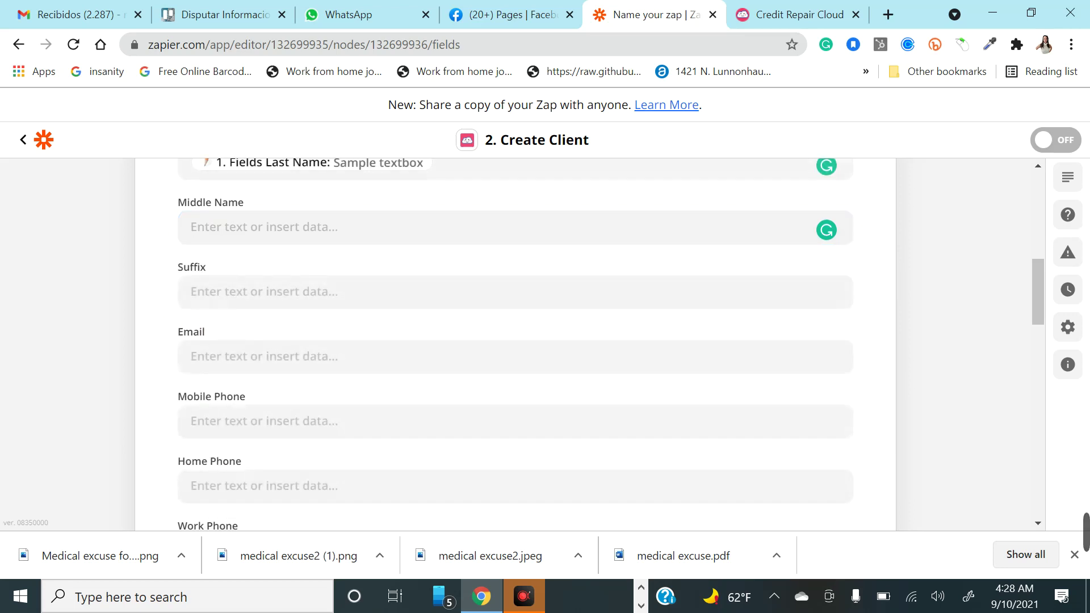
Show all JotForm data options for the client's Email and map it to the "Fields Emai" value
{"action": "scroll", "coordinate": [270, 392], "scroll_direction": "down", "scroll_amount": 1}
{"action": "left_click", "coordinate": [248, 284]}
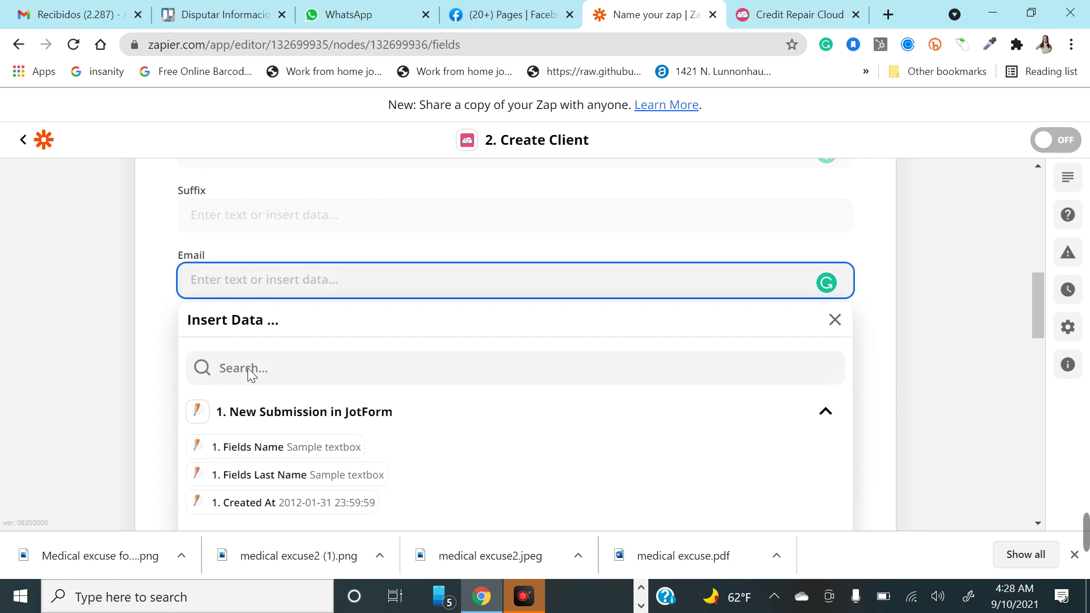
{"action": "scroll", "coordinate": [284, 451], "scroll_direction": "down", "scroll_amount": 2}
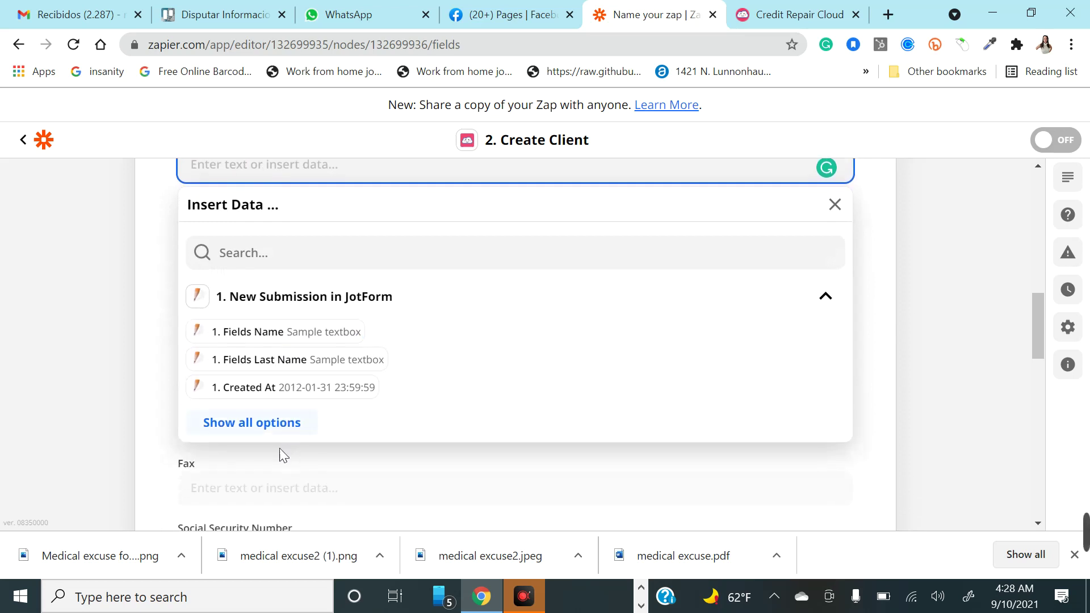
{"action": "left_click", "coordinate": [251, 424]}
{"action": "scroll", "coordinate": [276, 461], "scroll_direction": "down", "scroll_amount": 1}
{"action": "scroll", "coordinate": [278, 461], "scroll_direction": "down", "scroll_amount": 1}
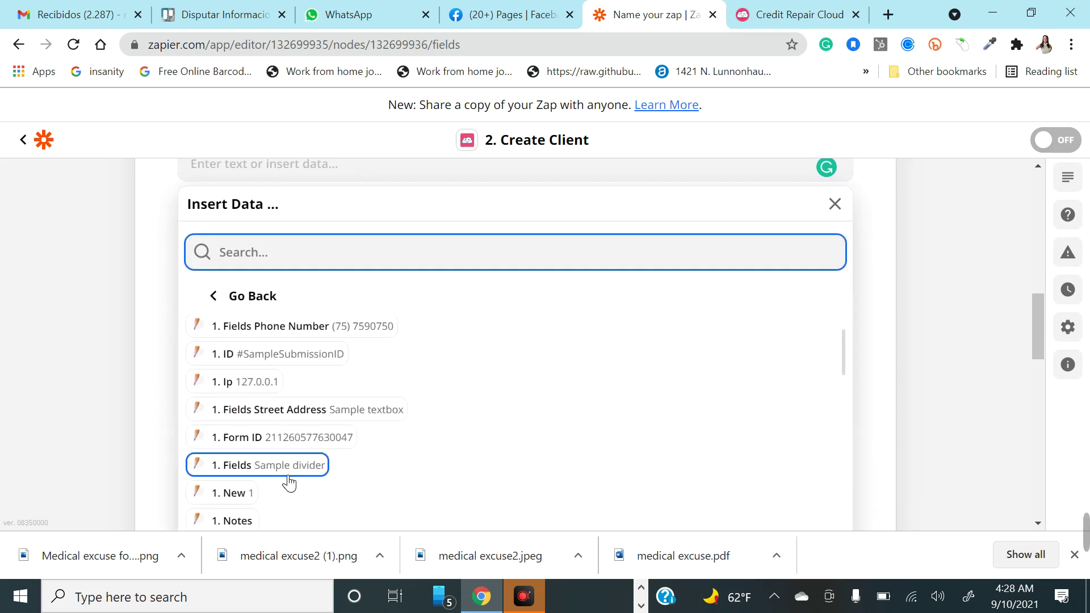
{"action": "scroll", "coordinate": [288, 481], "scroll_direction": "down", "scroll_amount": 2}
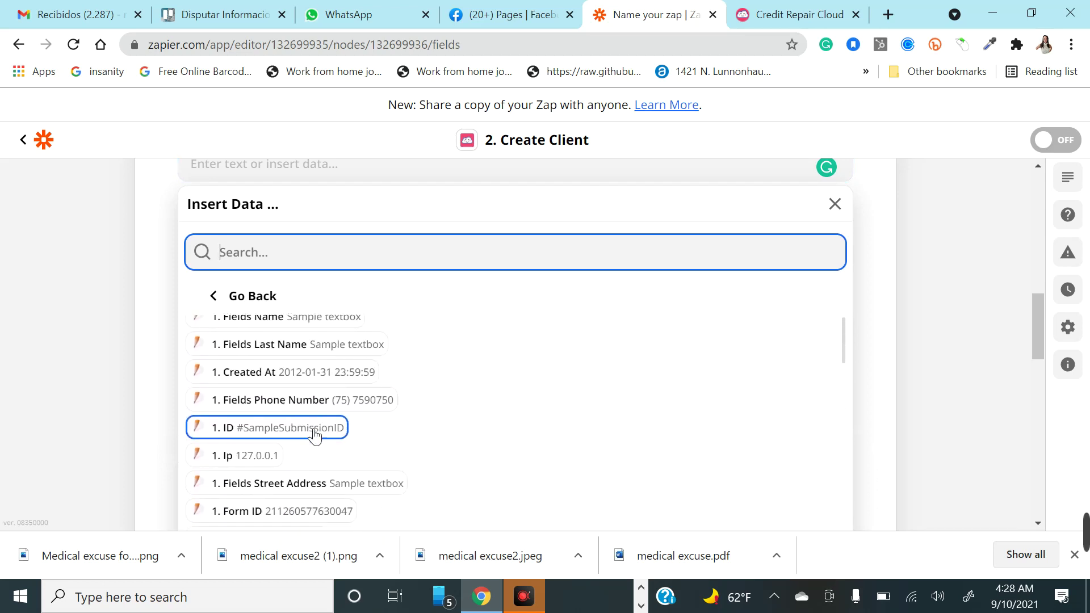
{"action": "scroll", "coordinate": [312, 436], "scroll_direction": "down", "scroll_amount": 3}
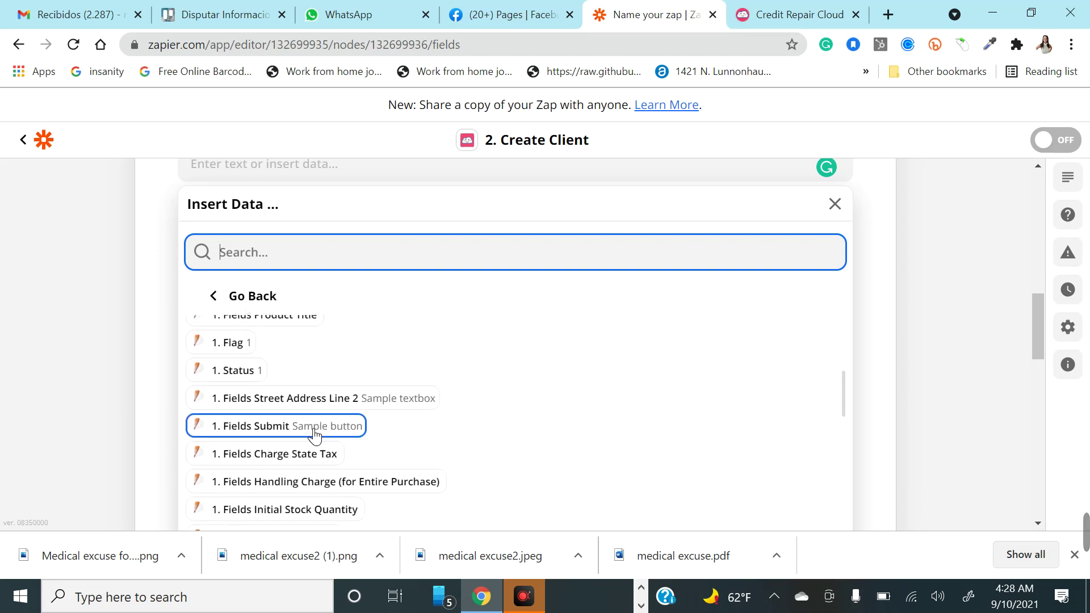
{"action": "scroll", "coordinate": [315, 436], "scroll_direction": "down", "scroll_amount": 10}
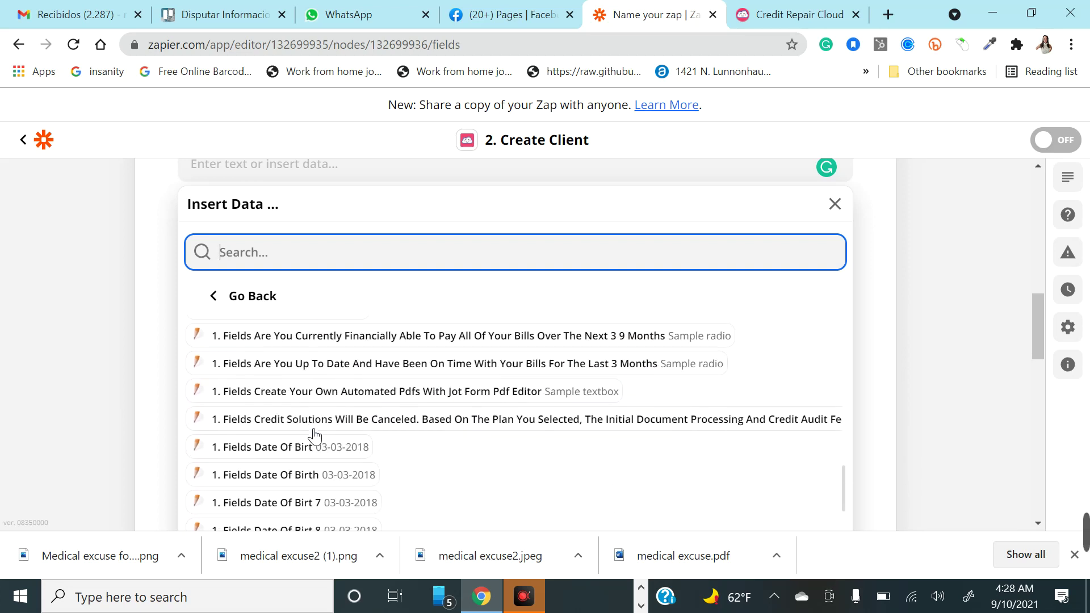
{"action": "scroll", "coordinate": [315, 436], "scroll_direction": "down", "scroll_amount": 10}
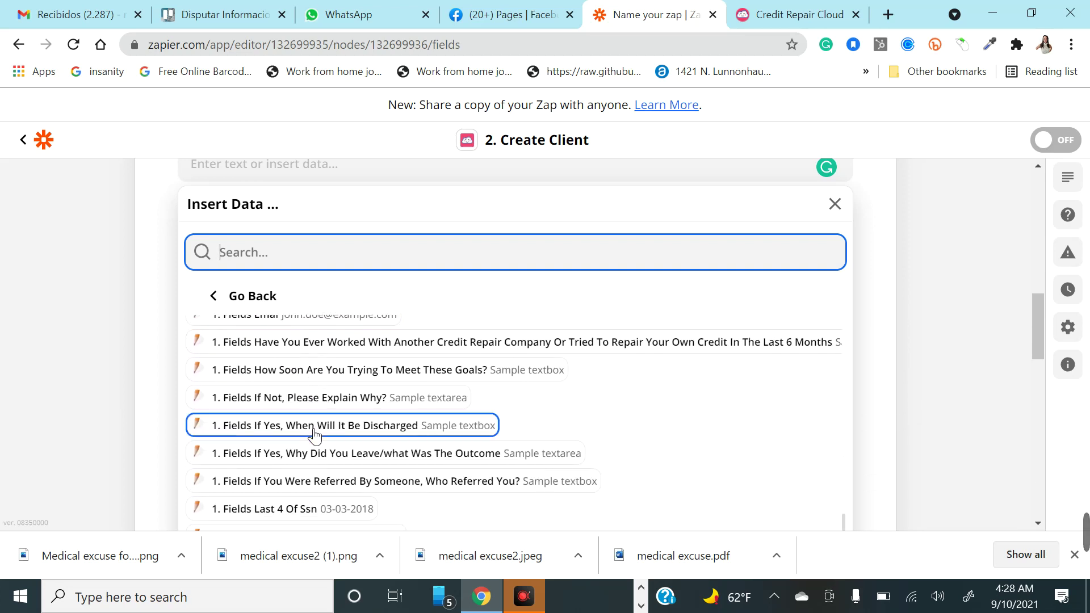
{"action": "scroll", "coordinate": [313, 454], "scroll_direction": "down", "scroll_amount": 4}
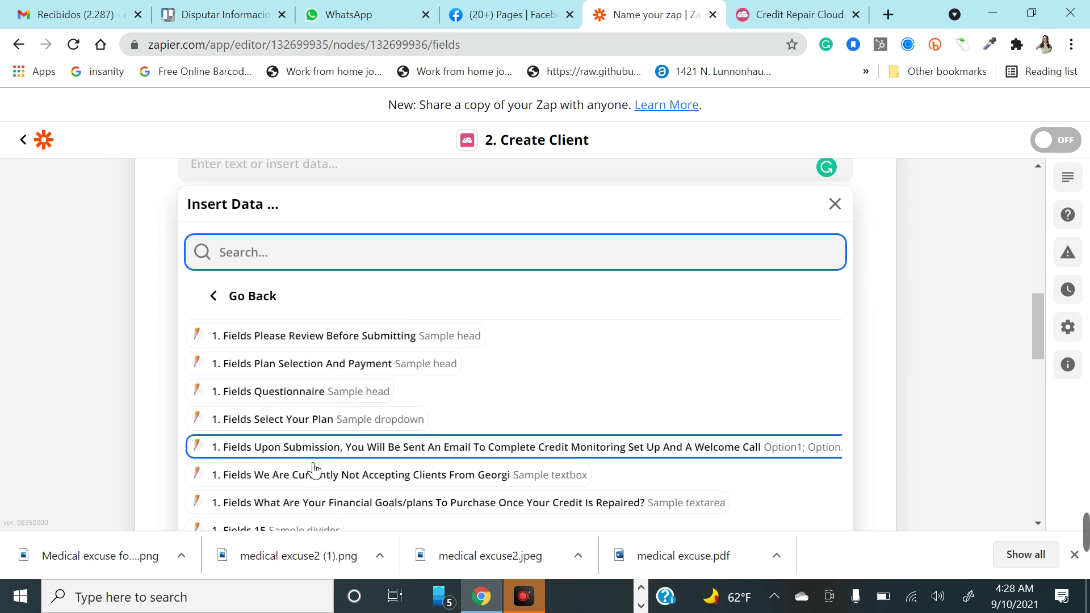
{"action": "scroll", "coordinate": [315, 471], "scroll_direction": "down", "scroll_amount": 5}
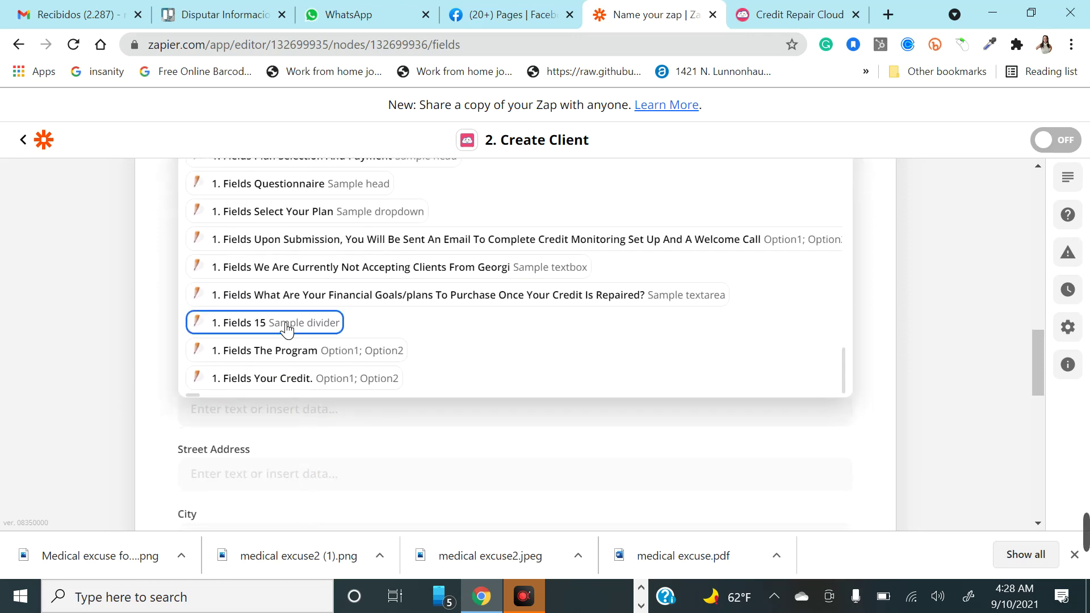
{"action": "scroll", "coordinate": [287, 326], "scroll_direction": "up", "scroll_amount": 3}
{"action": "scroll", "coordinate": [287, 330], "scroll_direction": "up", "scroll_amount": 3}
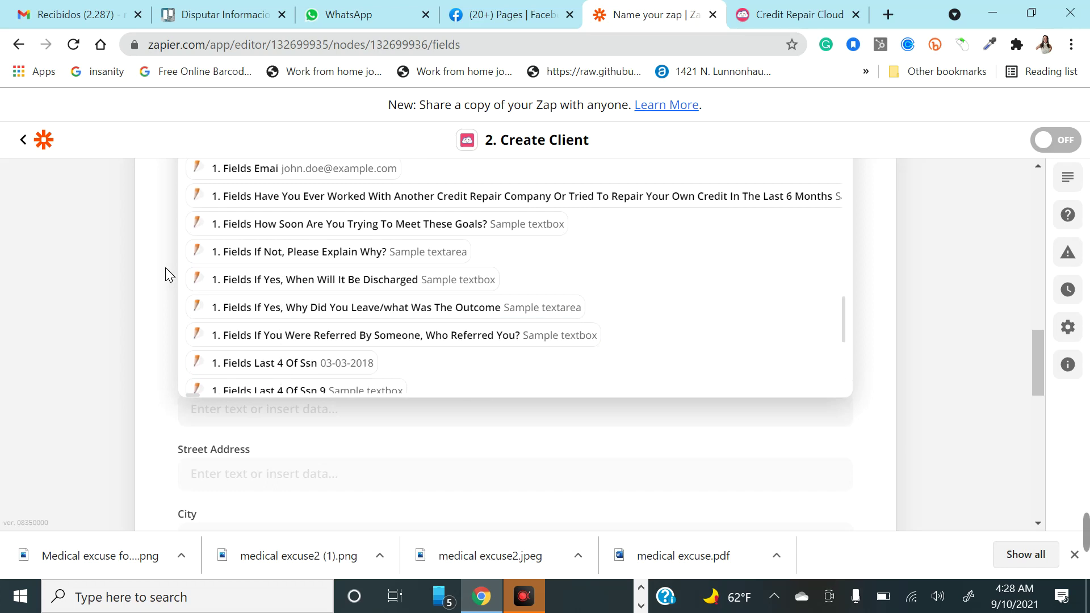
{"action": "scroll", "coordinate": [165, 267], "scroll_direction": "up", "scroll_amount": 3}
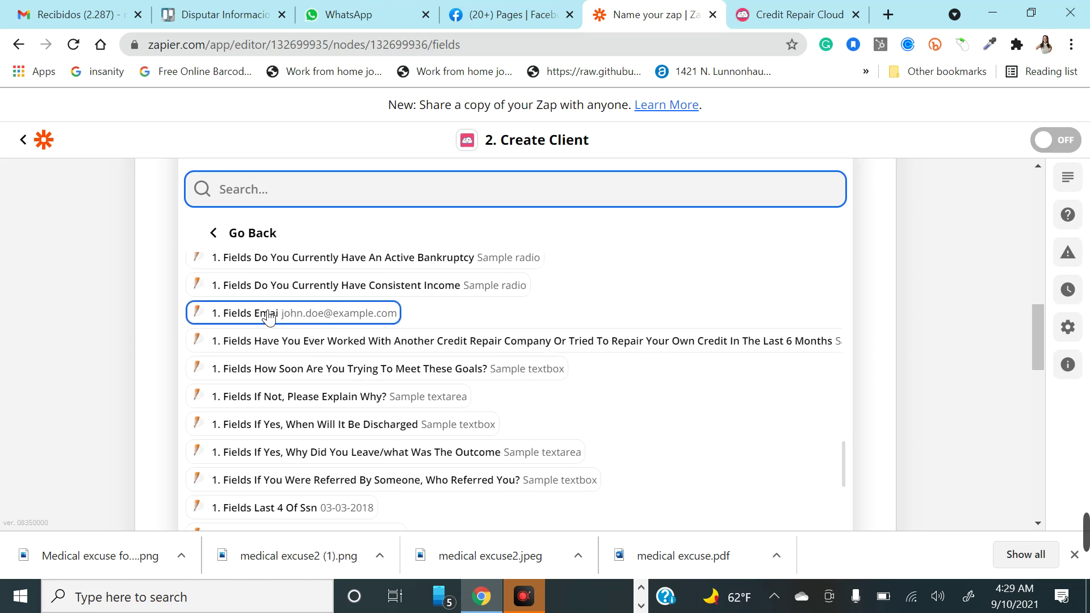
{"action": "left_click", "coordinate": [245, 319]}
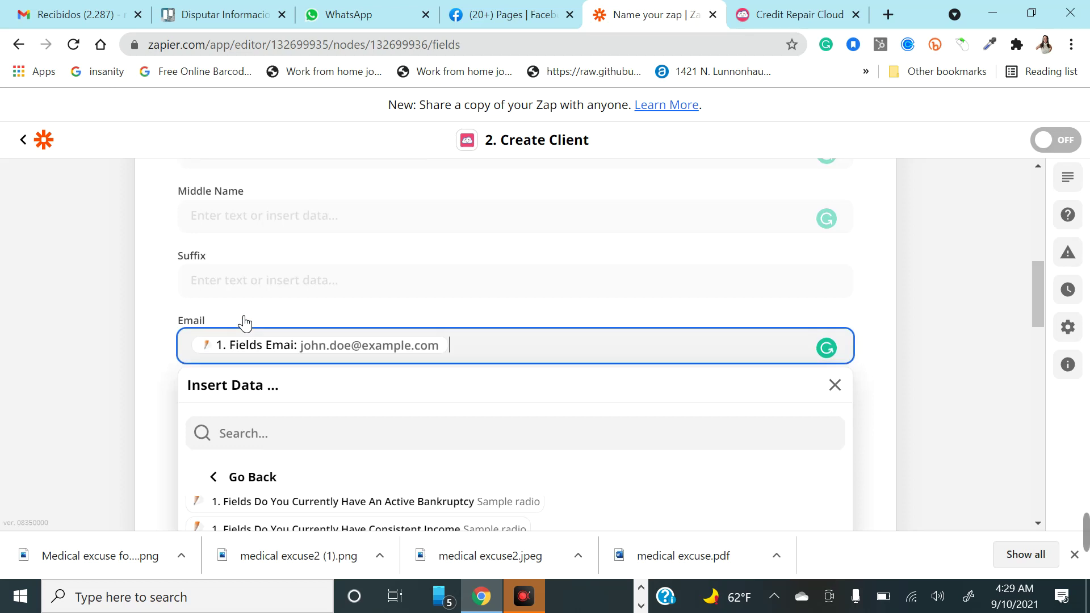
{"action": "left_click", "coordinate": [164, 372]}
Show all JotForm data options for the client's Mobile Phone and map it to the "Fields Phone Number" value
{"action": "scroll", "coordinate": [236, 352], "scroll_direction": "down", "scroll_amount": 2}
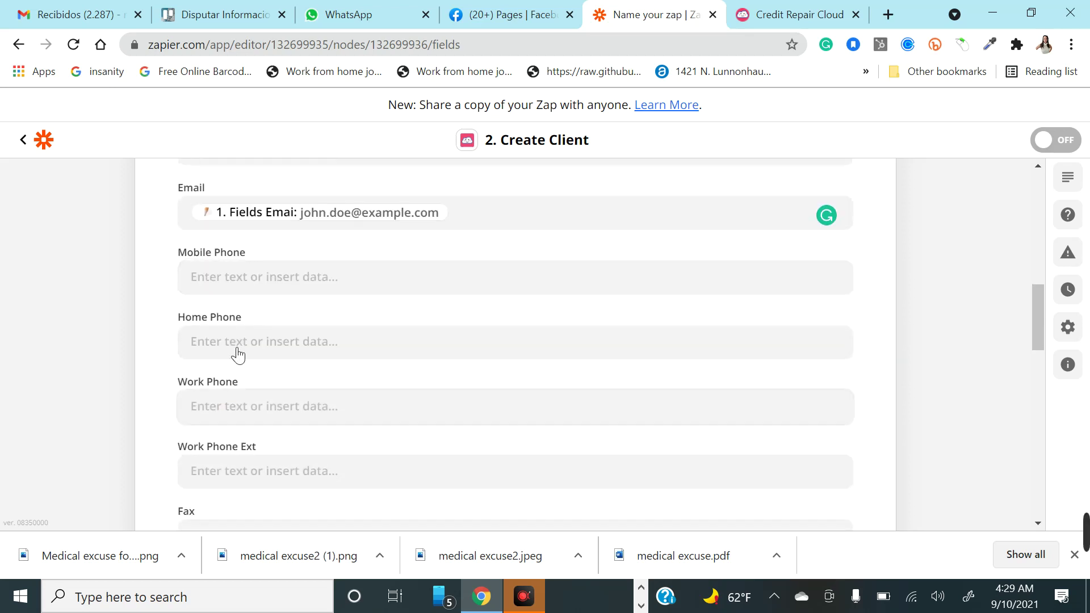
{"action": "left_click", "coordinate": [238, 277]}
{"action": "scroll", "coordinate": [259, 426], "scroll_direction": "down", "scroll_amount": 3}
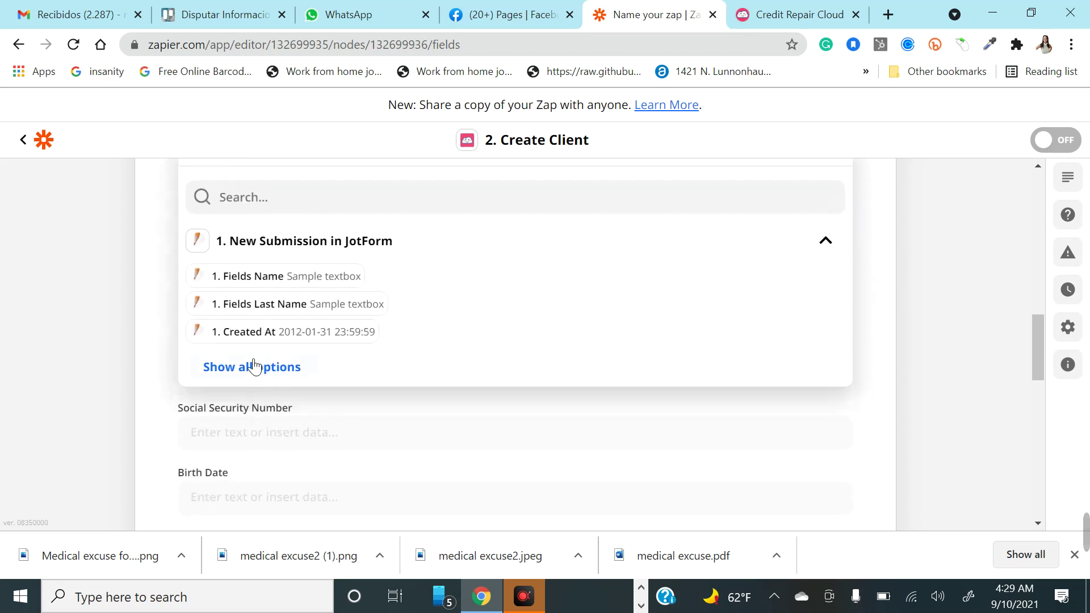
{"action": "left_click", "coordinate": [254, 367]}
{"action": "scroll", "coordinate": [287, 426], "scroll_direction": "down", "scroll_amount": 5}
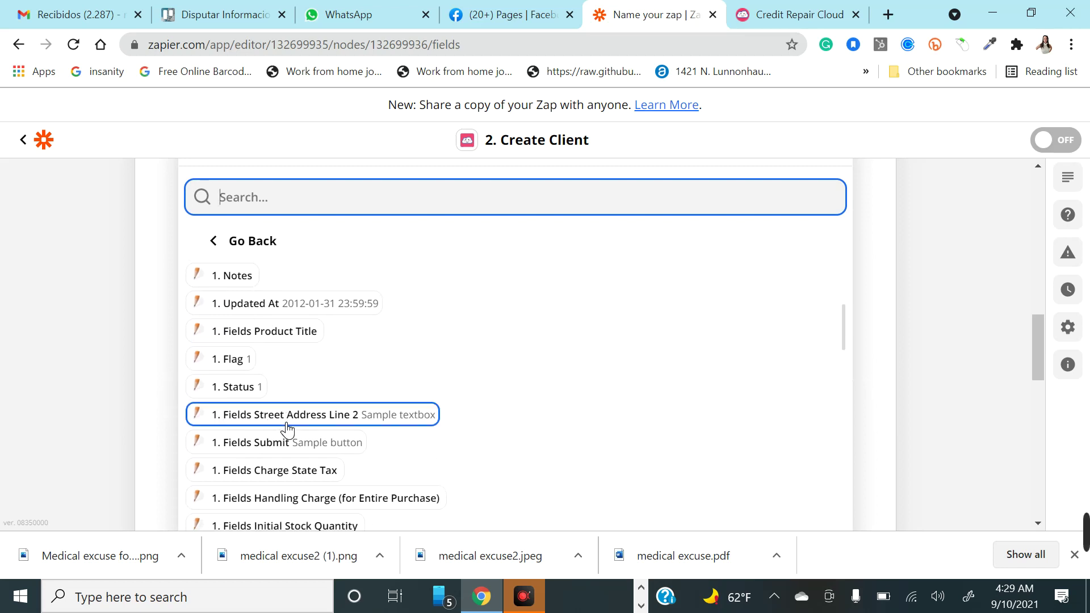
{"action": "scroll", "coordinate": [287, 449], "scroll_direction": "down", "scroll_amount": 6}
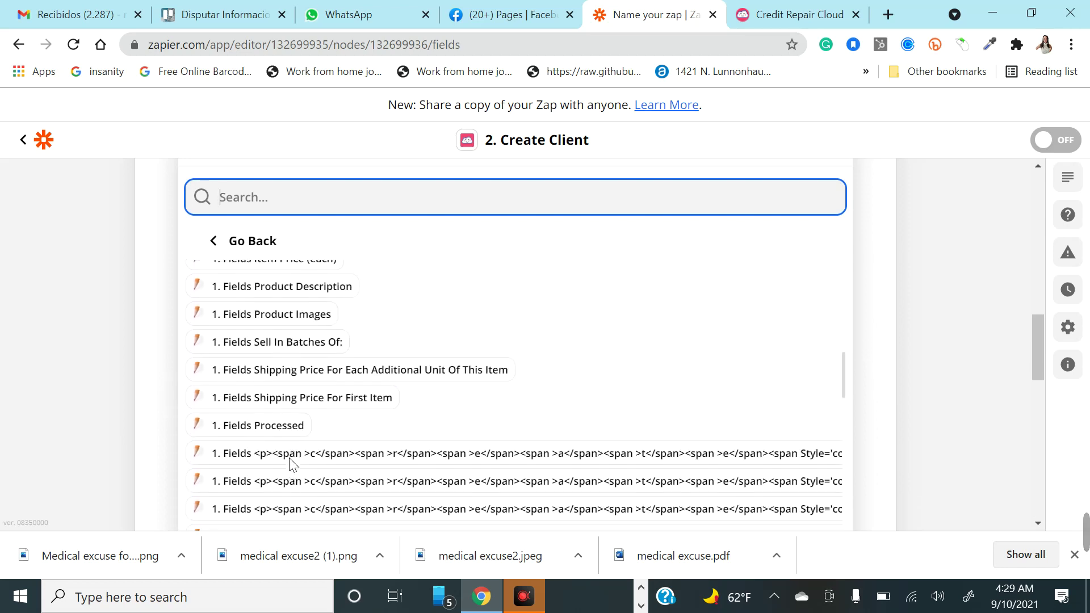
{"action": "scroll", "coordinate": [295, 465], "scroll_direction": "down", "scroll_amount": 9}
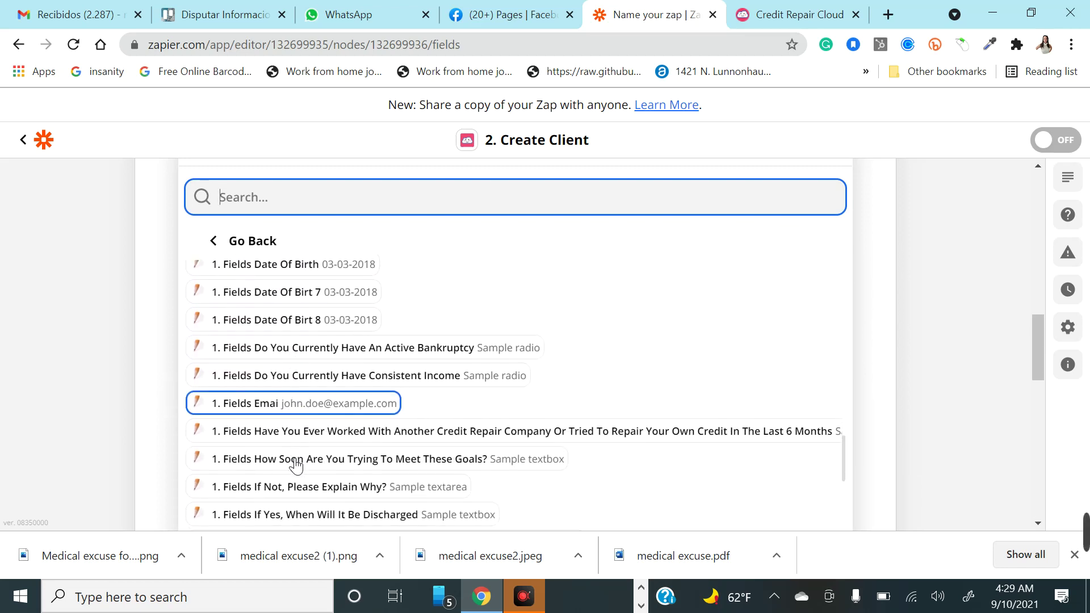
{"action": "scroll", "coordinate": [296, 466], "scroll_direction": "down", "scroll_amount": 4}
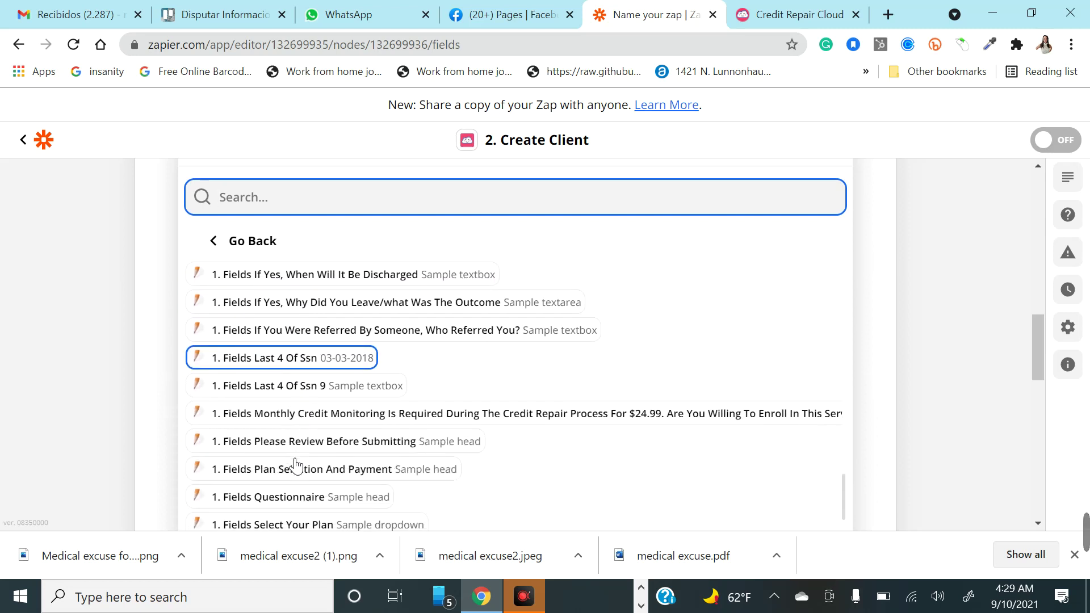
{"action": "scroll", "coordinate": [290, 465], "scroll_direction": "down", "scroll_amount": 5}
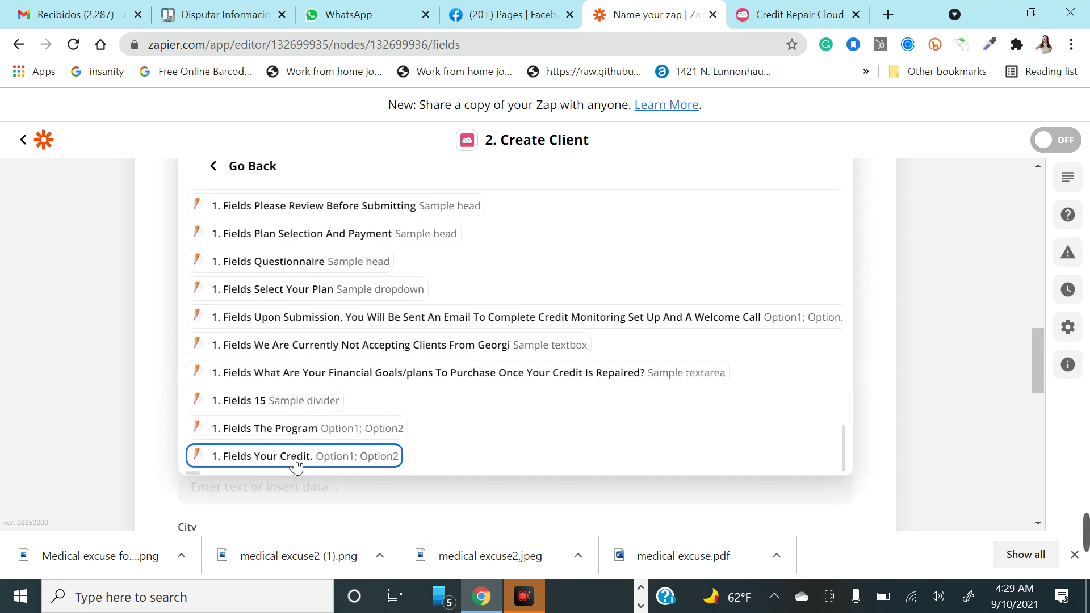
{"action": "scroll", "coordinate": [297, 343], "scroll_direction": "up", "scroll_amount": 20}
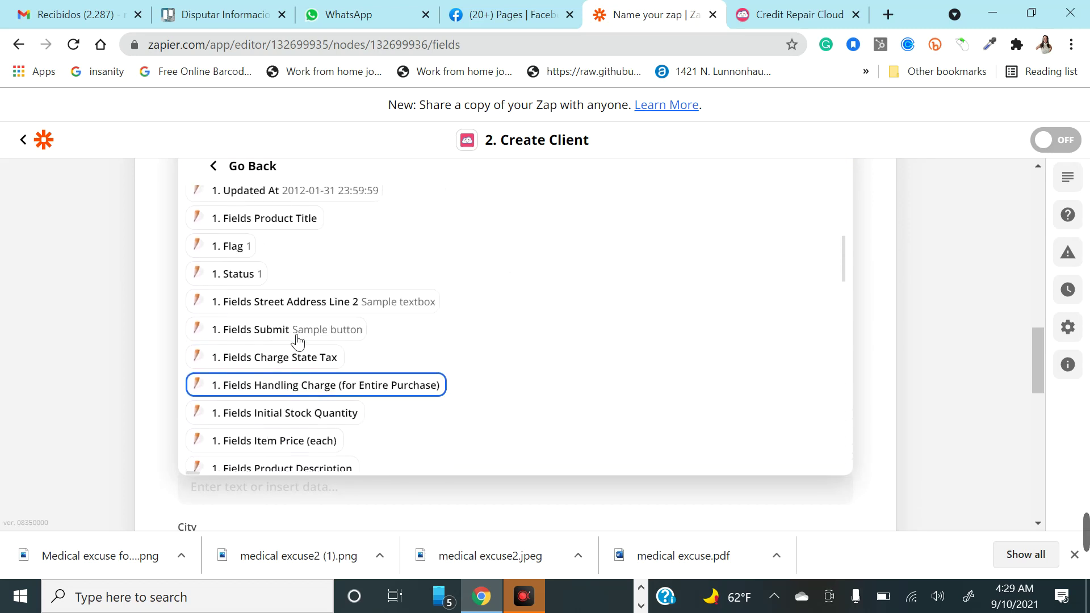
{"action": "scroll", "coordinate": [297, 343], "scroll_direction": "up", "scroll_amount": 2}
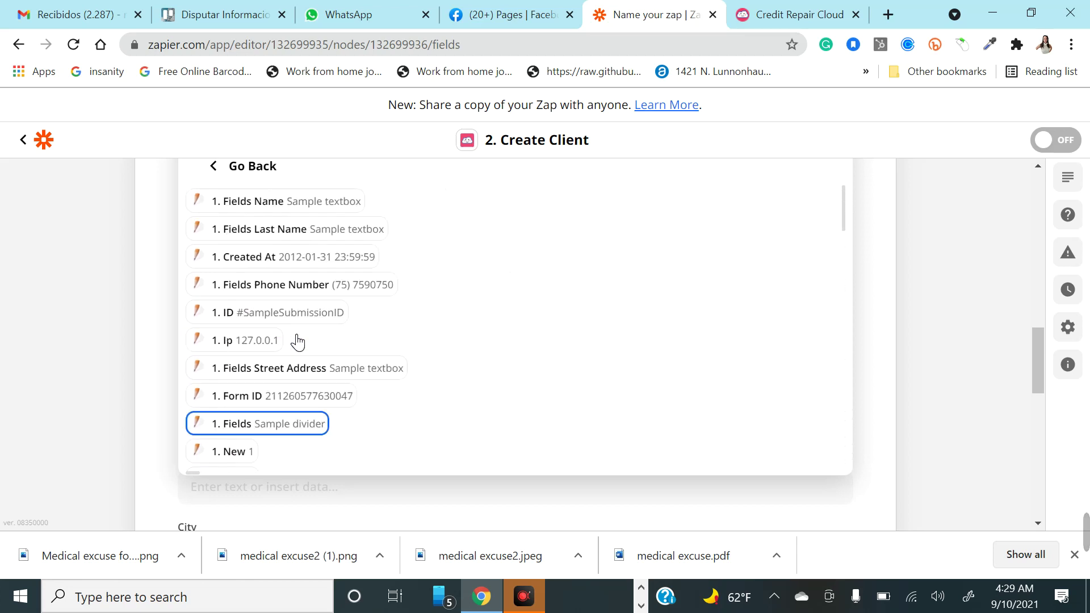
{"action": "left_click", "coordinate": [282, 286]}
{"action": "left_click", "coordinate": [163, 352]}
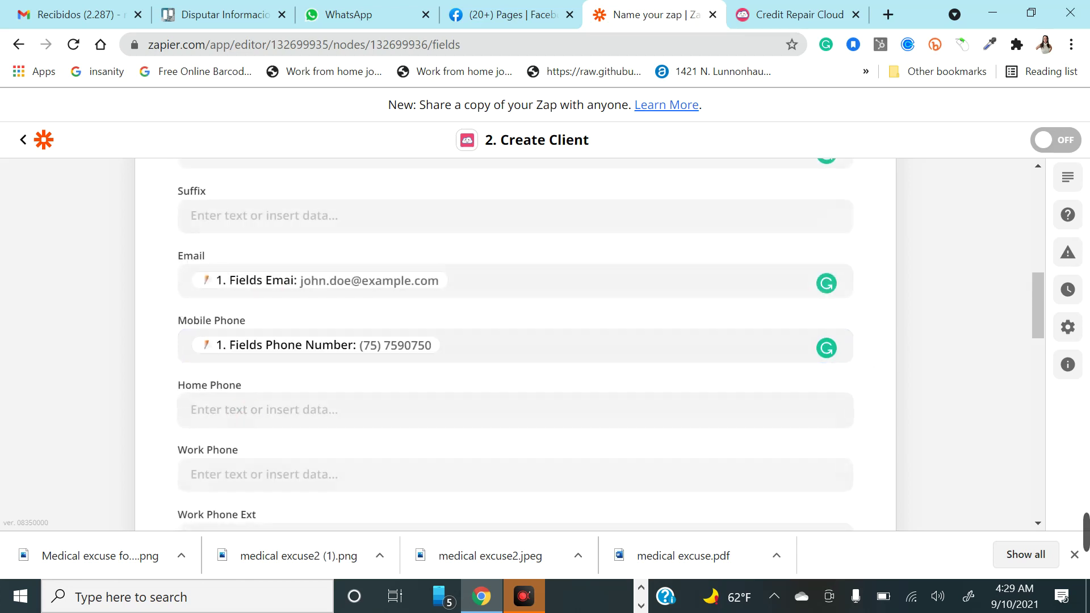
{"action": "scroll", "coordinate": [516, 345], "scroll_direction": "down", "scroll_amount": 2}
{"action": "left_click", "coordinate": [469, 237]}
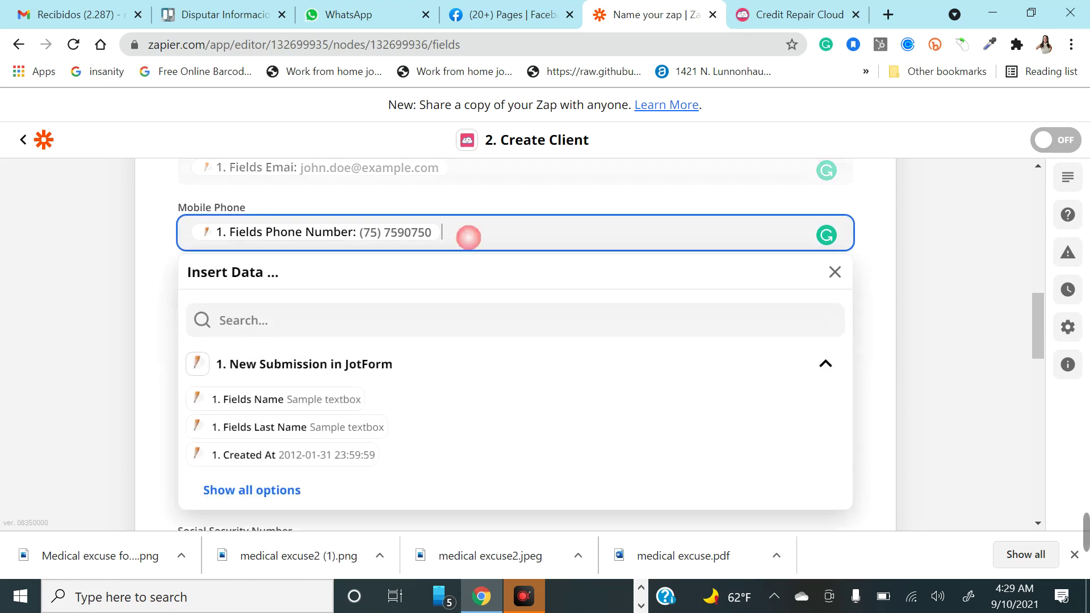
{"action": "left_click", "coordinate": [314, 399]}
{"action": "left_click", "coordinate": [313, 399]}
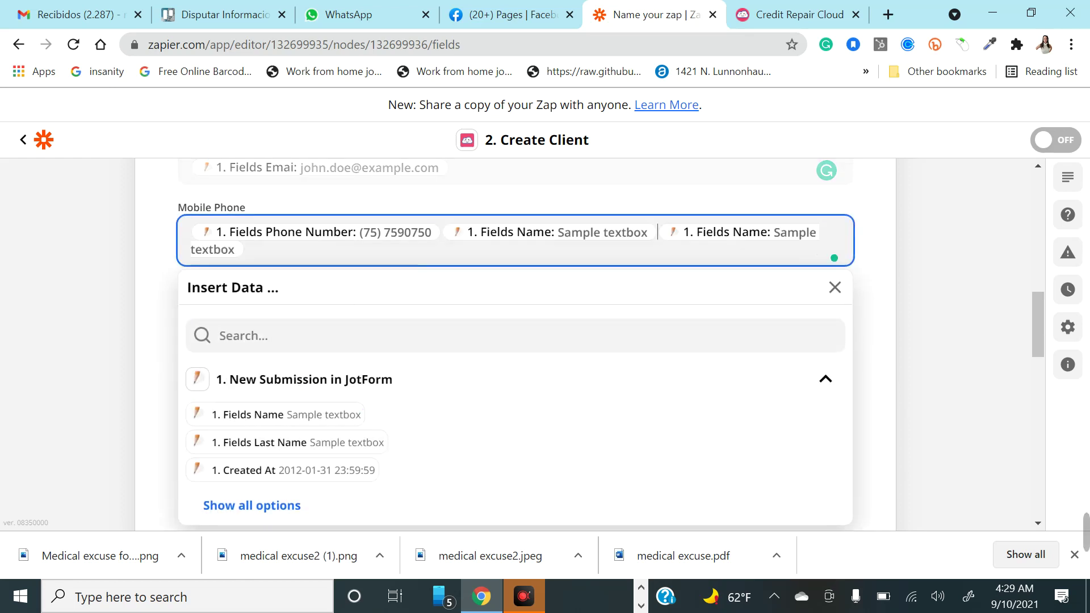
{"action": "key", "text": "BackSpace"}
{"action": "key", "text": "BackSpace"}
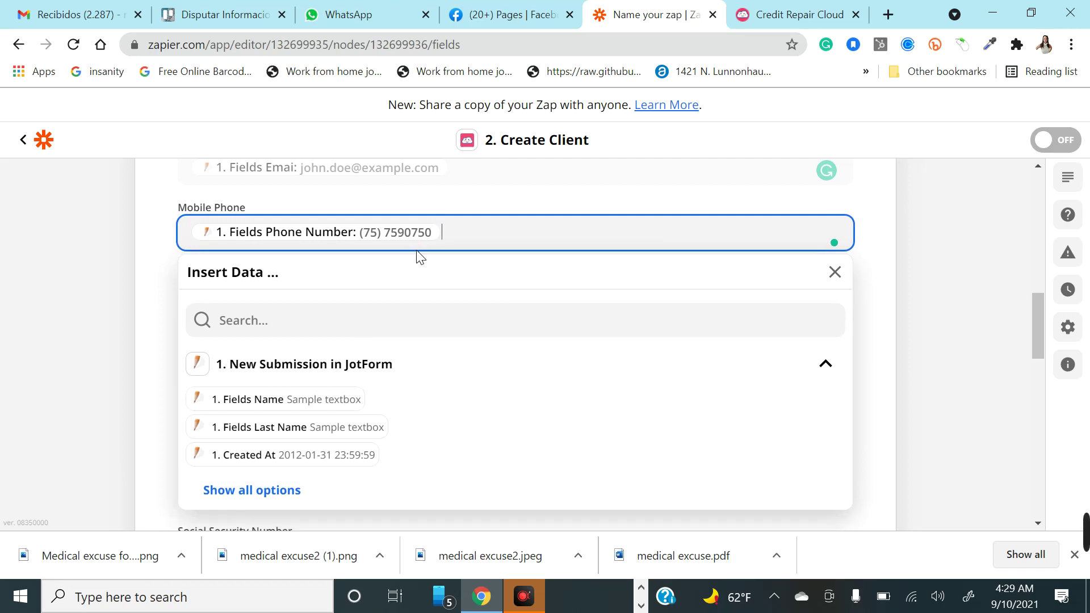
{"action": "left_click", "coordinate": [164, 264]}
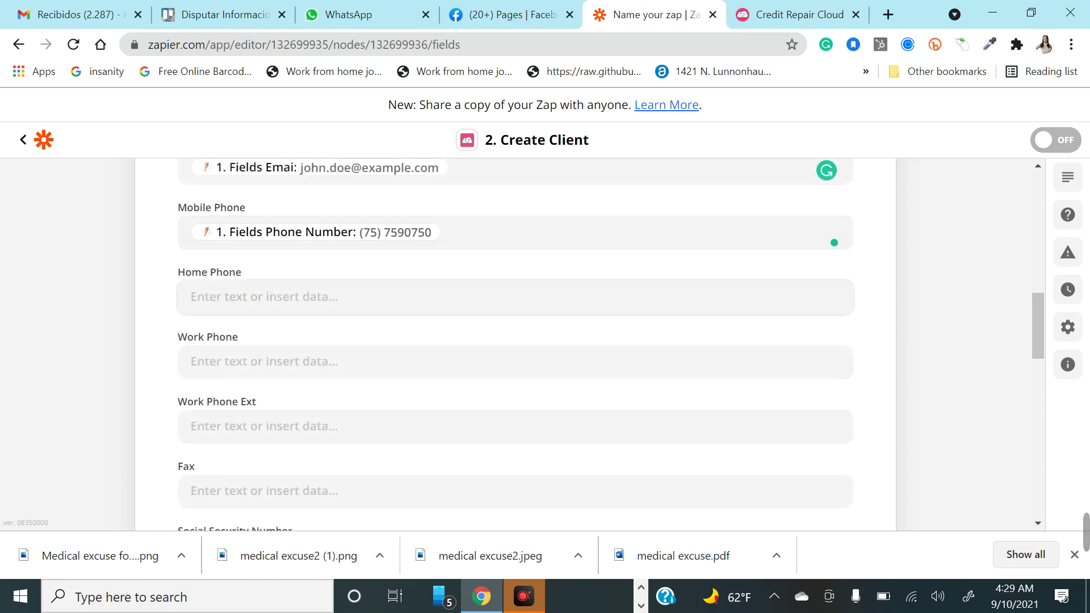
Map the client's Social Security Number to the JotForm submission's "Fields Last 4 Of Ssn" value
{"action": "scroll", "coordinate": [278, 289], "scroll_direction": "down", "scroll_amount": 6}
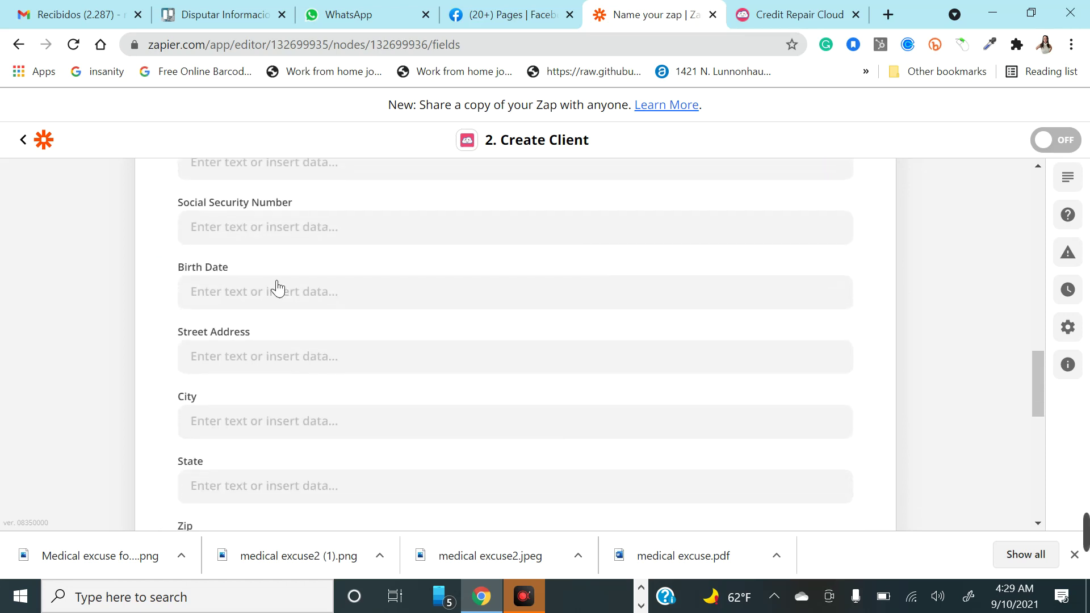
{"action": "left_click", "coordinate": [249, 233]}
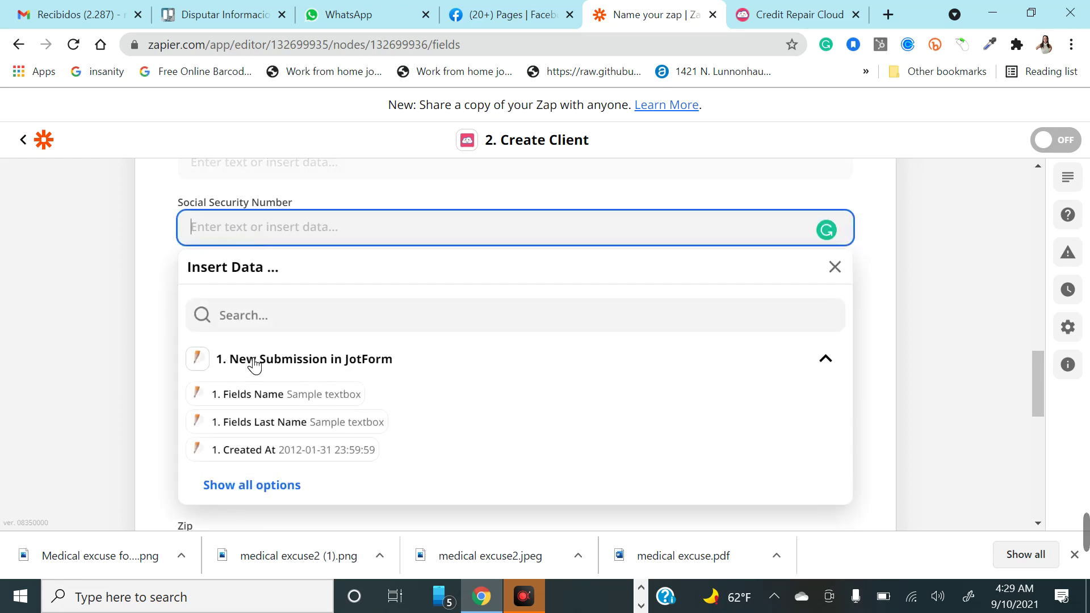
{"action": "left_click", "coordinate": [263, 486]}
{"action": "scroll", "coordinate": [298, 487], "scroll_direction": "down", "scroll_amount": 5}
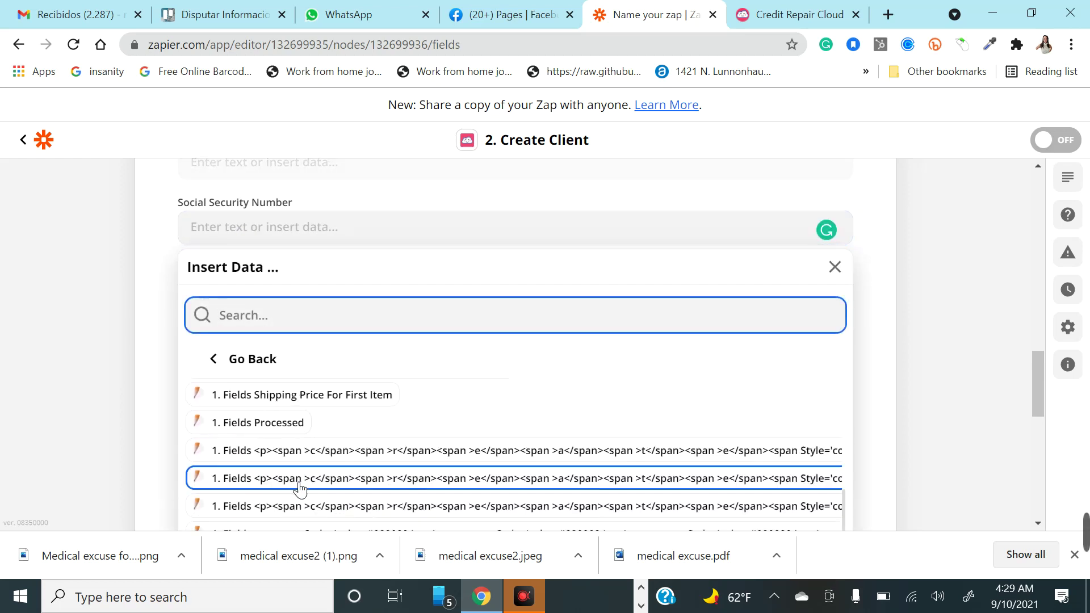
{"action": "scroll", "coordinate": [300, 489], "scroll_direction": "down", "scroll_amount": 4}
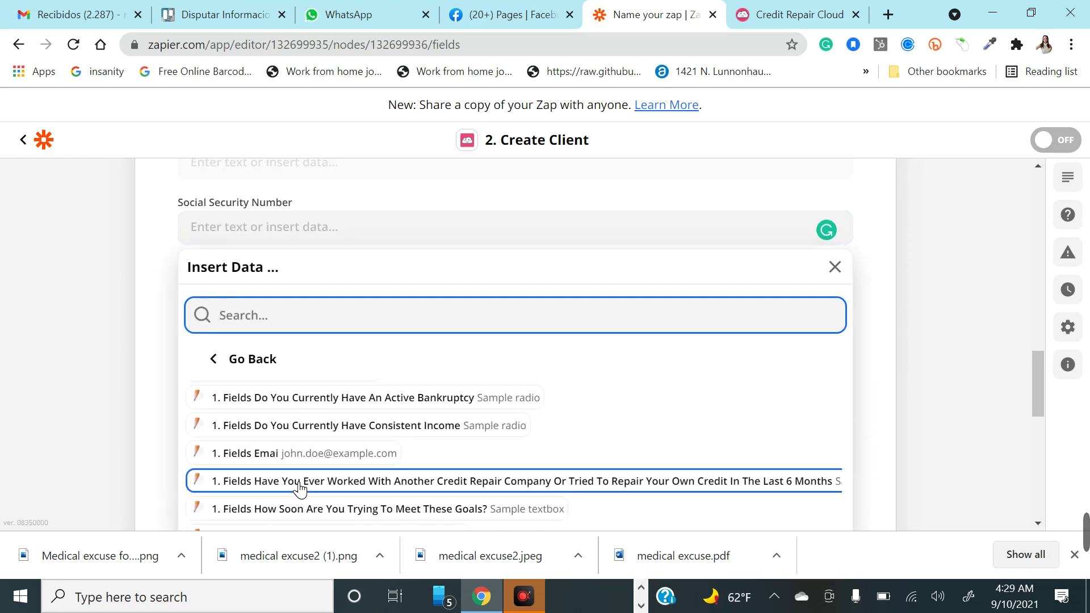
{"action": "scroll", "coordinate": [300, 489], "scroll_direction": "down", "scroll_amount": 4}
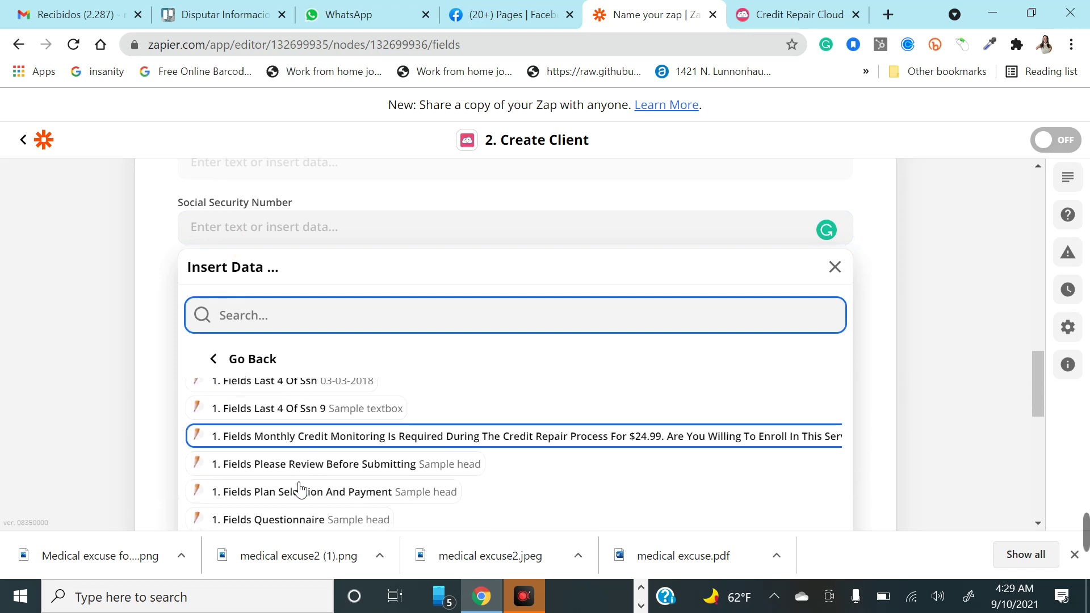
{"action": "scroll", "coordinate": [333, 486], "scroll_direction": "up", "scroll_amount": 1}
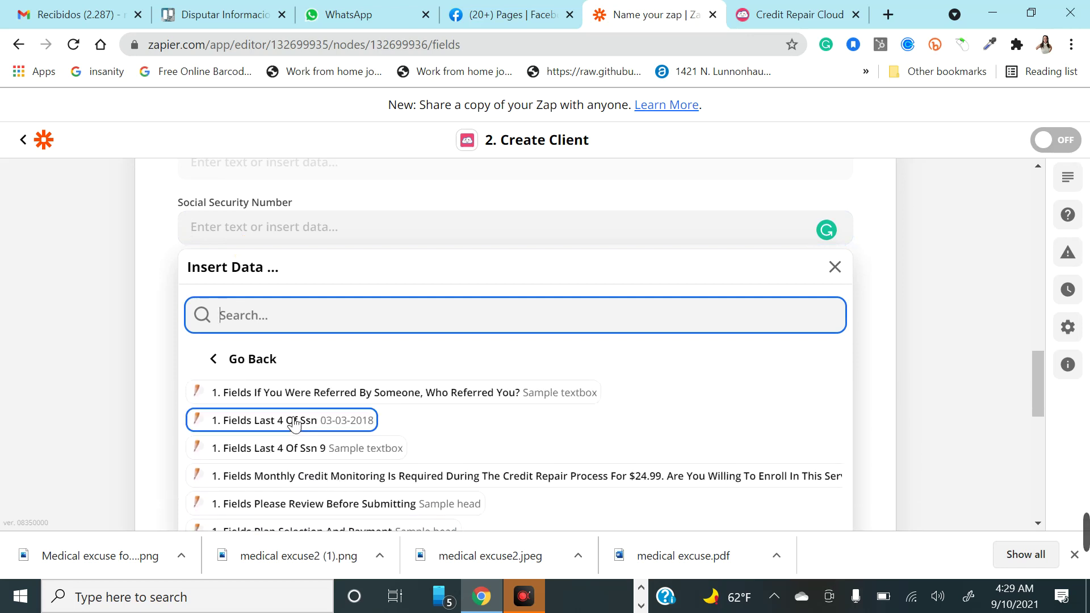
{"action": "left_click", "coordinate": [265, 423]}
{"action": "left_click", "coordinate": [168, 365]}
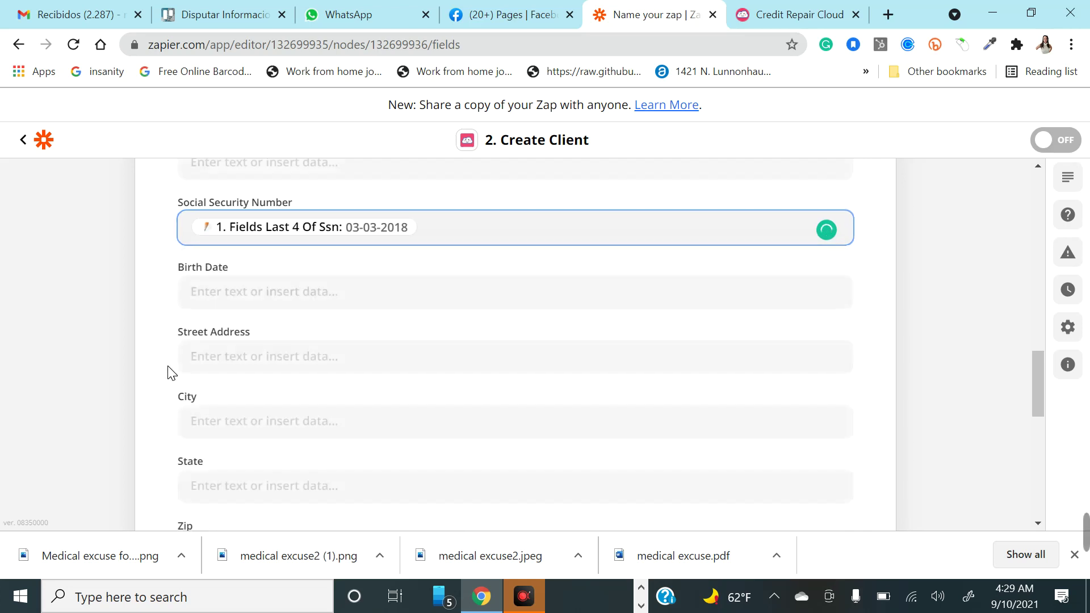
{"action": "left_click", "coordinate": [264, 291]}
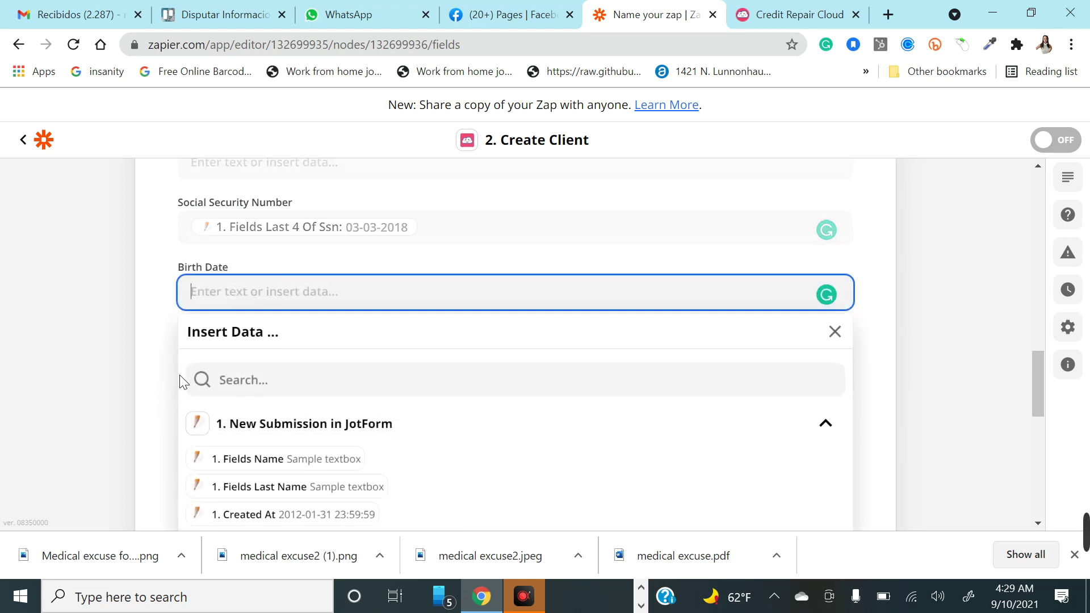
{"action": "left_click", "coordinate": [169, 309]}
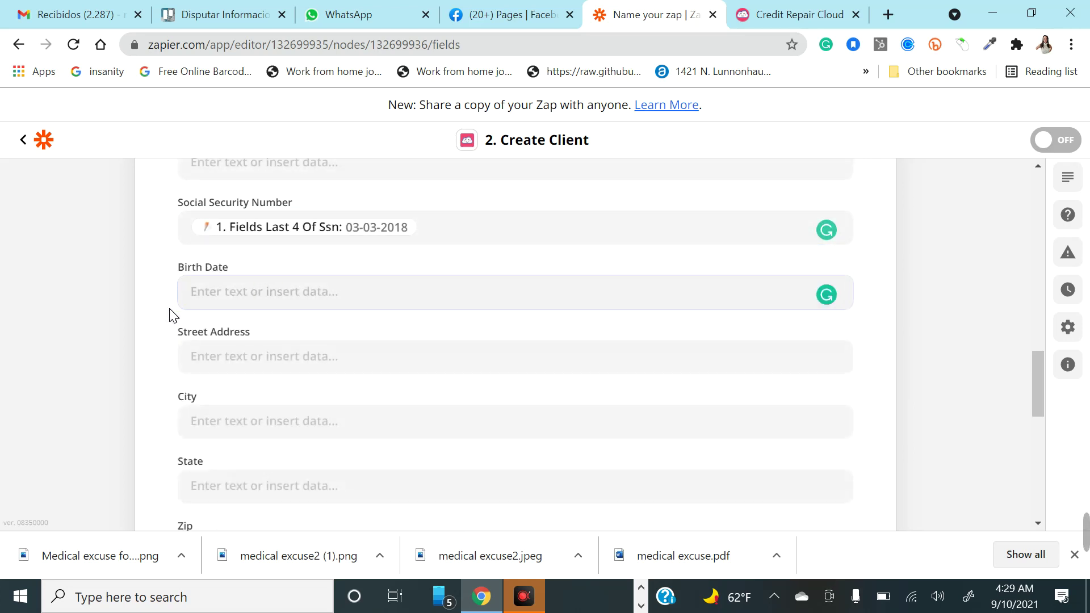
{"action": "scroll", "coordinate": [238, 362], "scroll_direction": "down", "scroll_amount": 1}
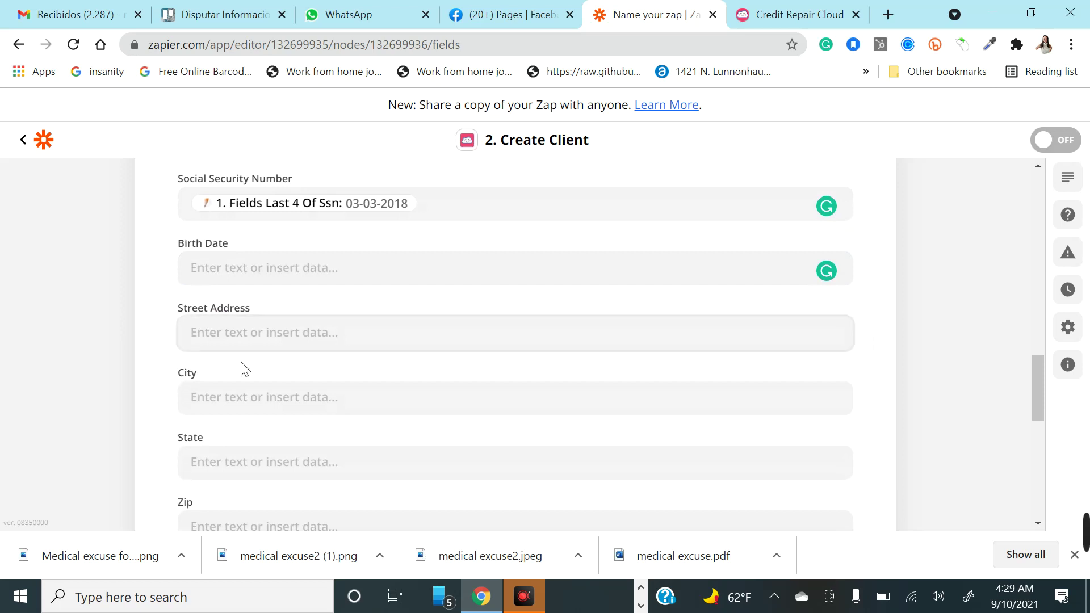
{"action": "scroll", "coordinate": [241, 367], "scroll_direction": "down", "scroll_amount": 3}
{"action": "scroll", "coordinate": [221, 329], "scroll_direction": "up", "scroll_amount": 3}
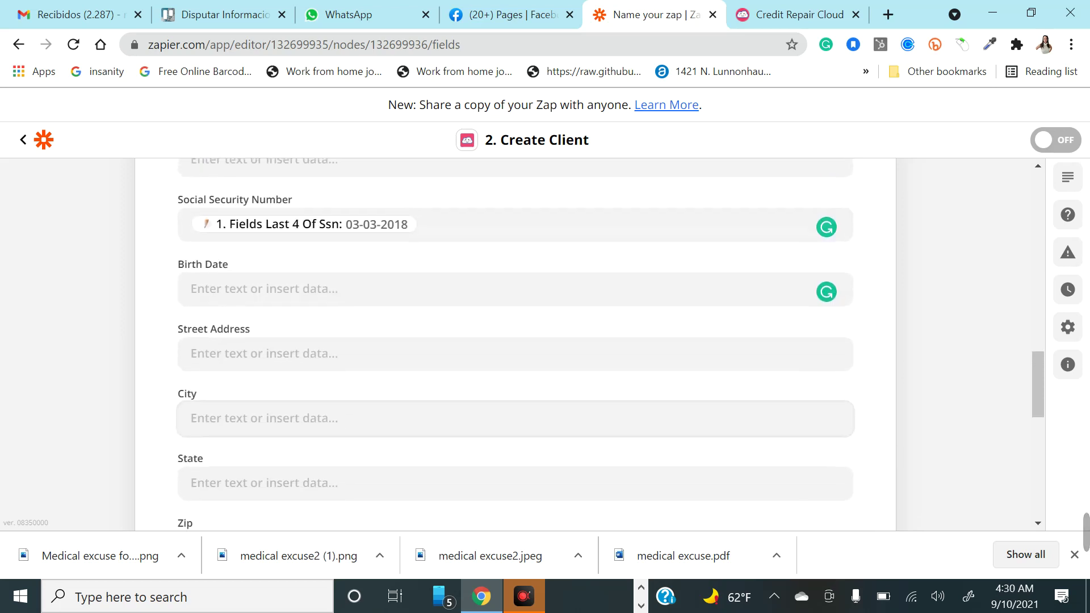
Map the client's Birth Date to the JotForm submission's "Fields Date Of Birt" value
{"action": "left_click", "coordinate": [205, 299]}
{"action": "scroll", "coordinate": [273, 461], "scroll_direction": "down", "scroll_amount": 3}
{"action": "scroll", "coordinate": [273, 461], "scroll_direction": "down", "scroll_amount": 3}
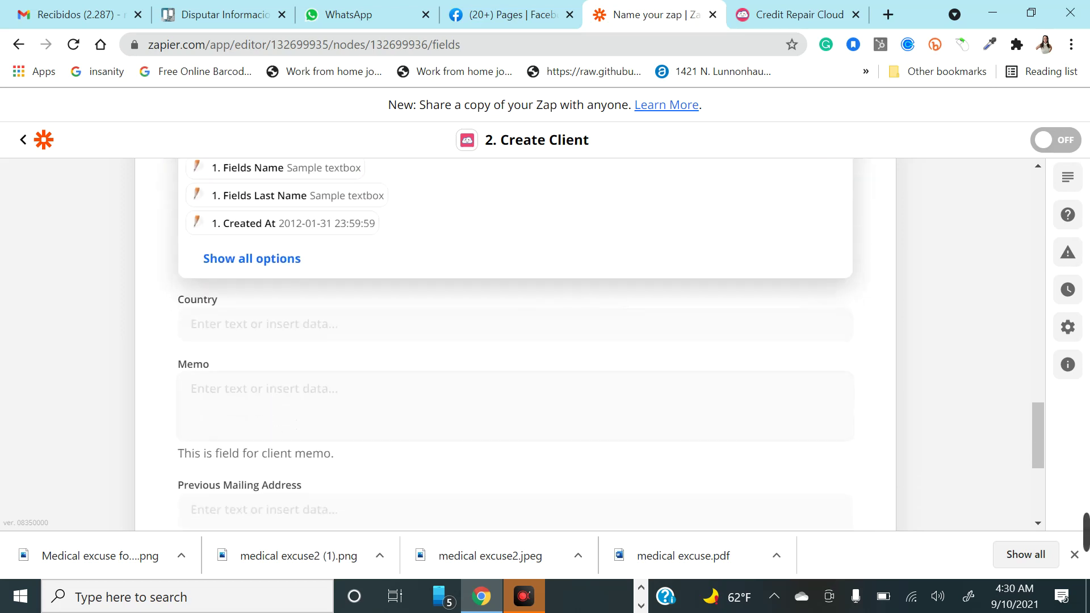
{"action": "left_click", "coordinate": [272, 260]}
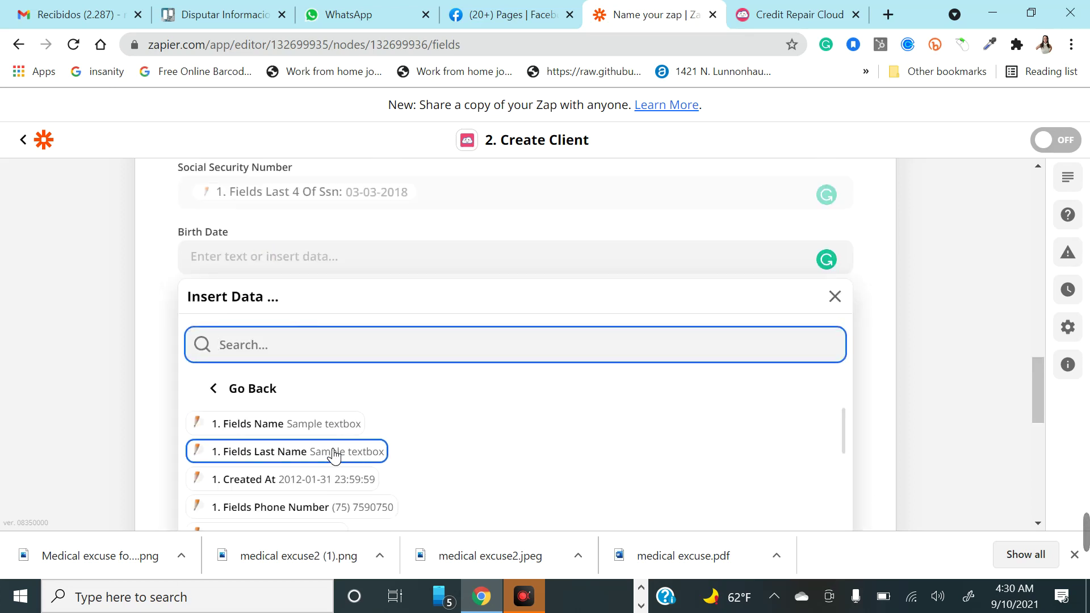
{"action": "scroll", "coordinate": [333, 454], "scroll_direction": "down", "scroll_amount": 10}
{"action": "scroll", "coordinate": [169, 499], "scroll_direction": "down", "scroll_amount": 4}
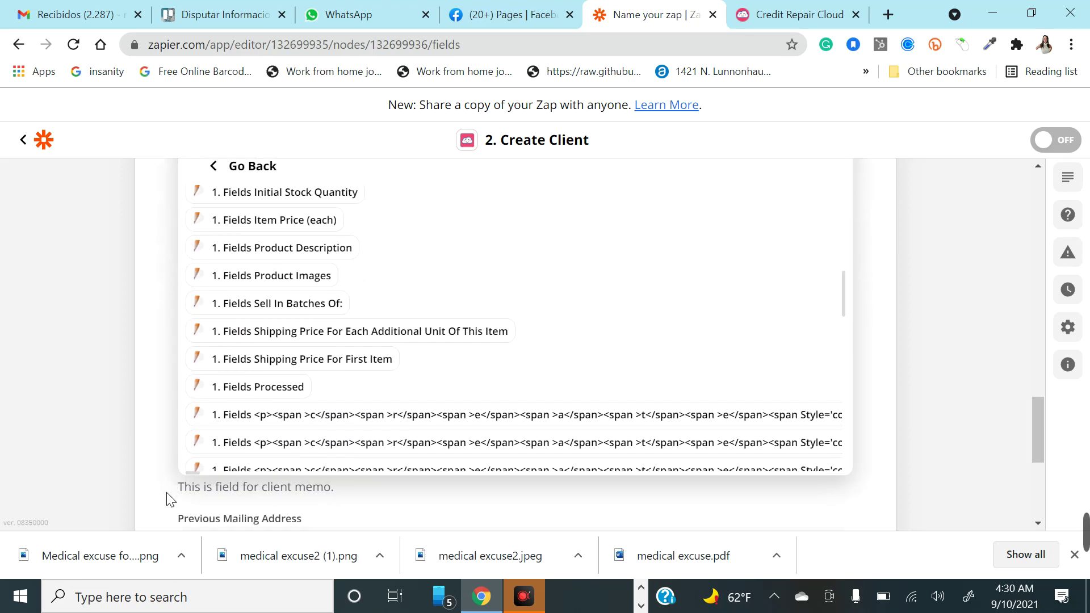
{"action": "scroll", "coordinate": [316, 327], "scroll_direction": "down", "scroll_amount": 10}
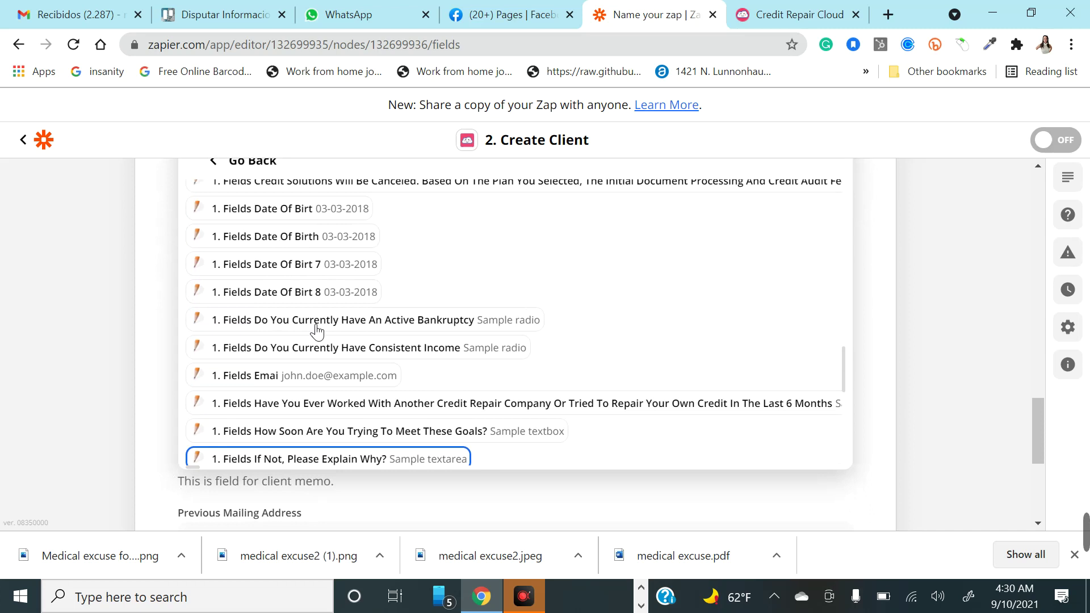
{"action": "scroll", "coordinate": [316, 330], "scroll_direction": "up", "scroll_amount": 1}
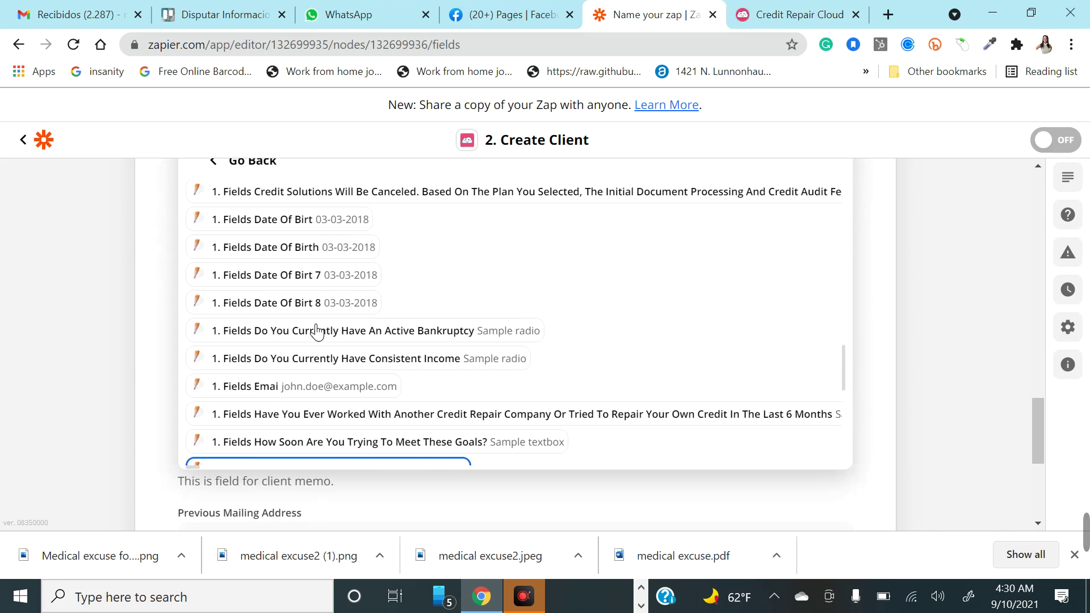
{"action": "left_click", "coordinate": [294, 225]}
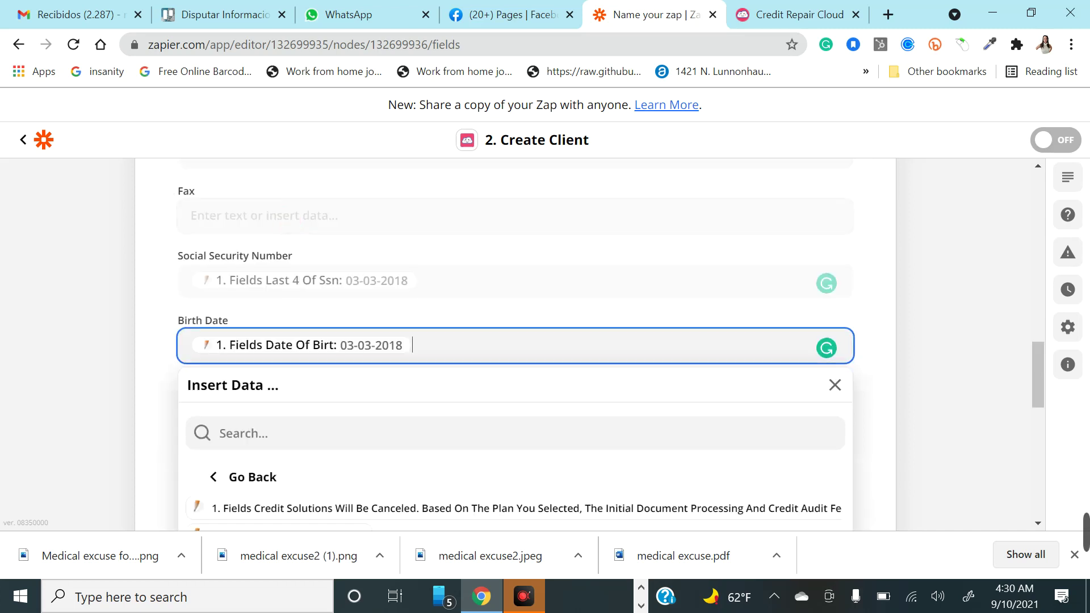
{"action": "left_click", "coordinate": [164, 388]}
Show all JotForm data options for the client's Street Address and map it to the "Fields Addres" value
{"action": "scroll", "coordinate": [246, 334], "scroll_direction": "down", "scroll_amount": 2}
{"action": "left_click", "coordinate": [261, 292]}
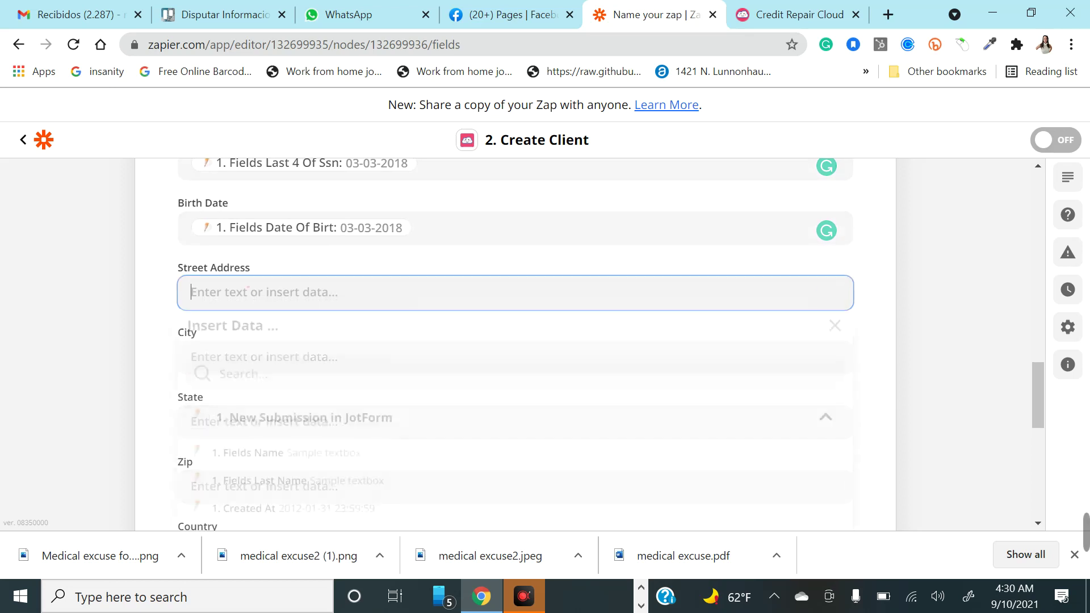
{"action": "scroll", "coordinate": [511, 341], "scroll_direction": "down", "scroll_amount": 3}
{"action": "left_click", "coordinate": [276, 397]}
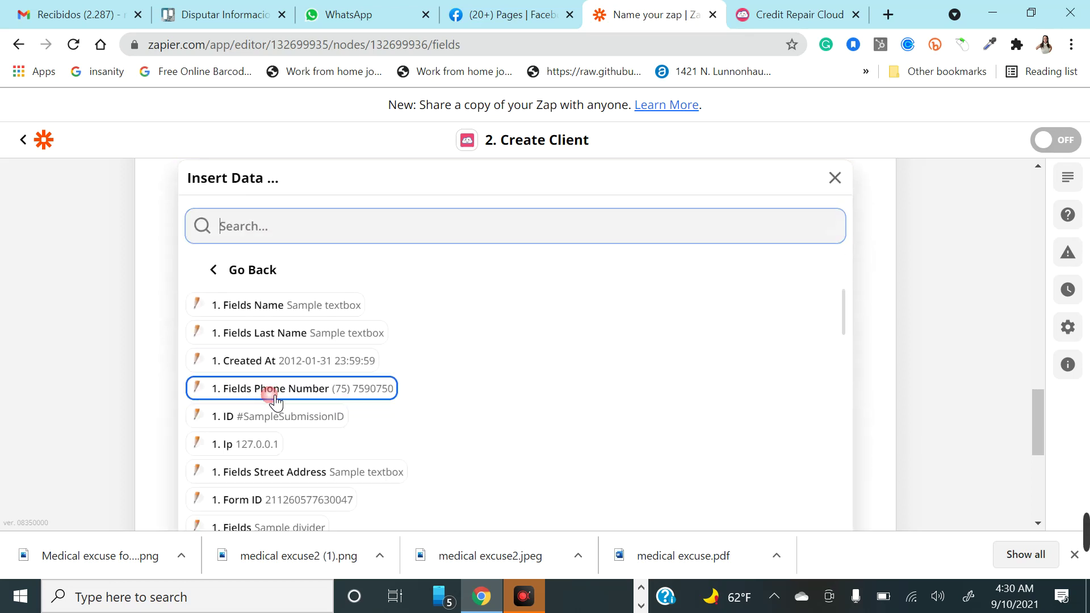
{"action": "scroll", "coordinate": [278, 409], "scroll_direction": "down", "scroll_amount": 10}
{"action": "scroll", "coordinate": [287, 447], "scroll_direction": "up", "scroll_amount": 3}
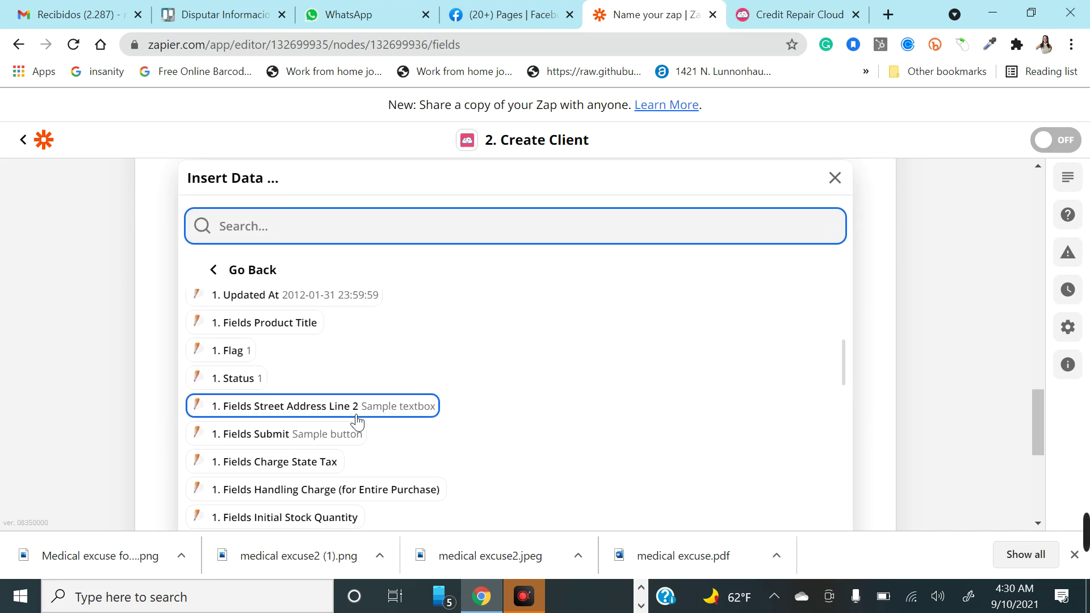
{"action": "scroll", "coordinate": [321, 453], "scroll_direction": "down", "scroll_amount": 2}
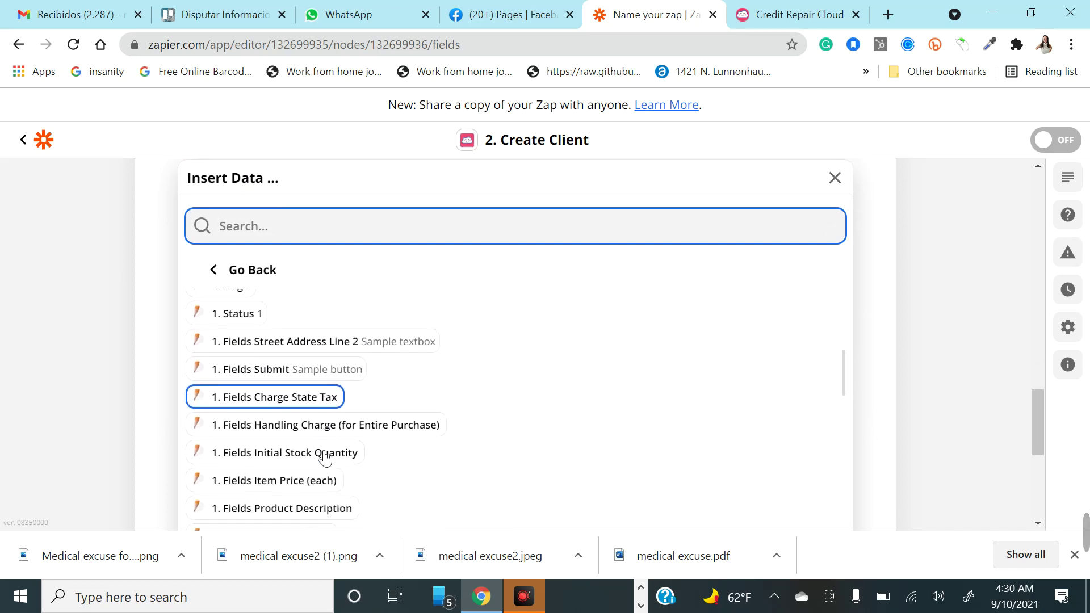
{"action": "scroll", "coordinate": [343, 476], "scroll_direction": "down", "scroll_amount": 10}
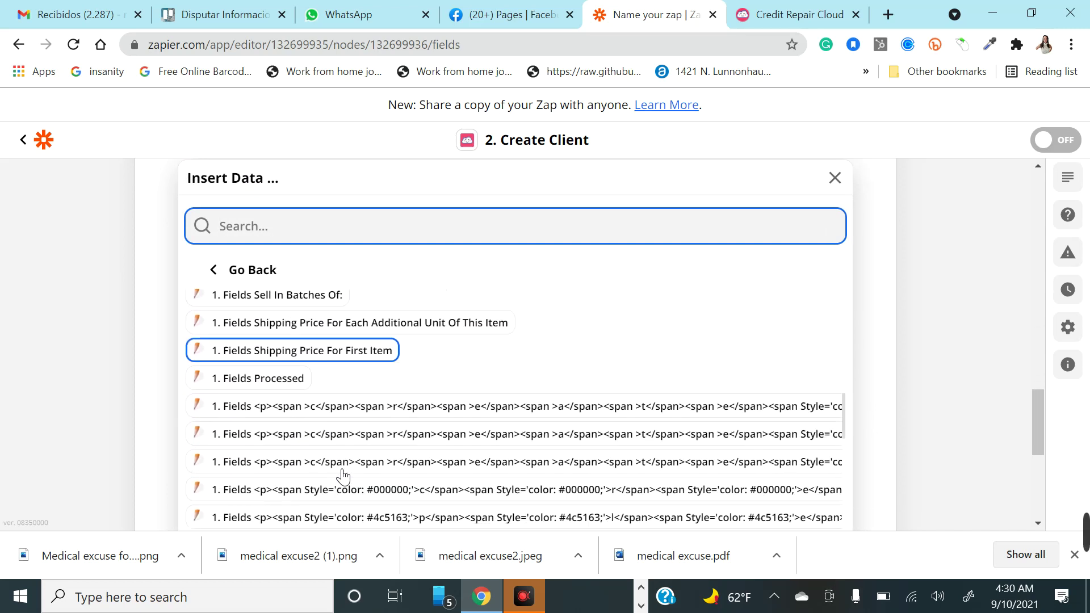
{"action": "scroll", "coordinate": [343, 476], "scroll_direction": "up", "scroll_amount": 3}
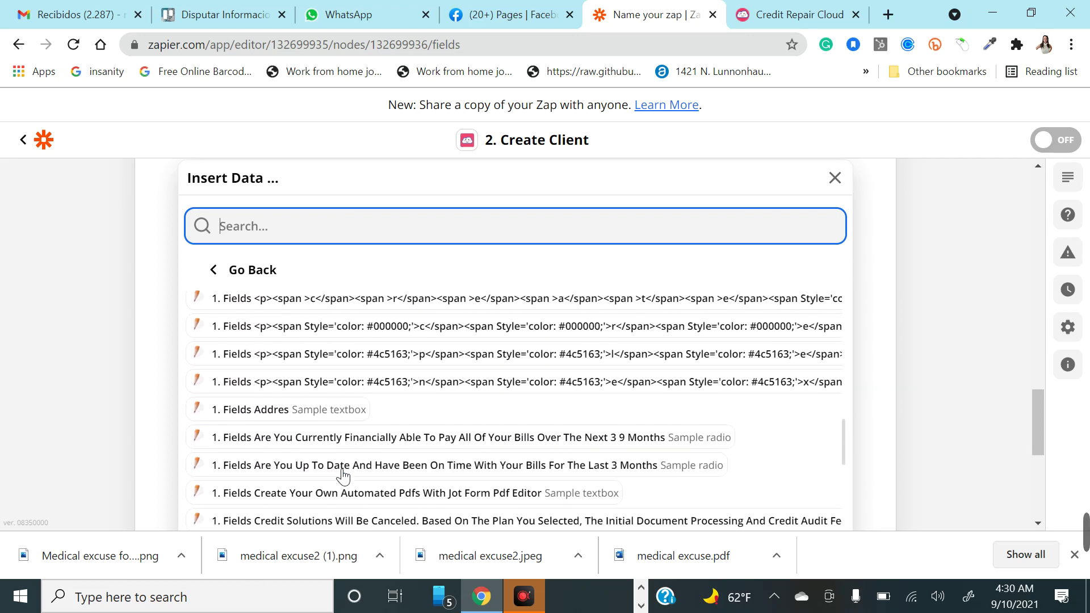
{"action": "left_click", "coordinate": [277, 413]}
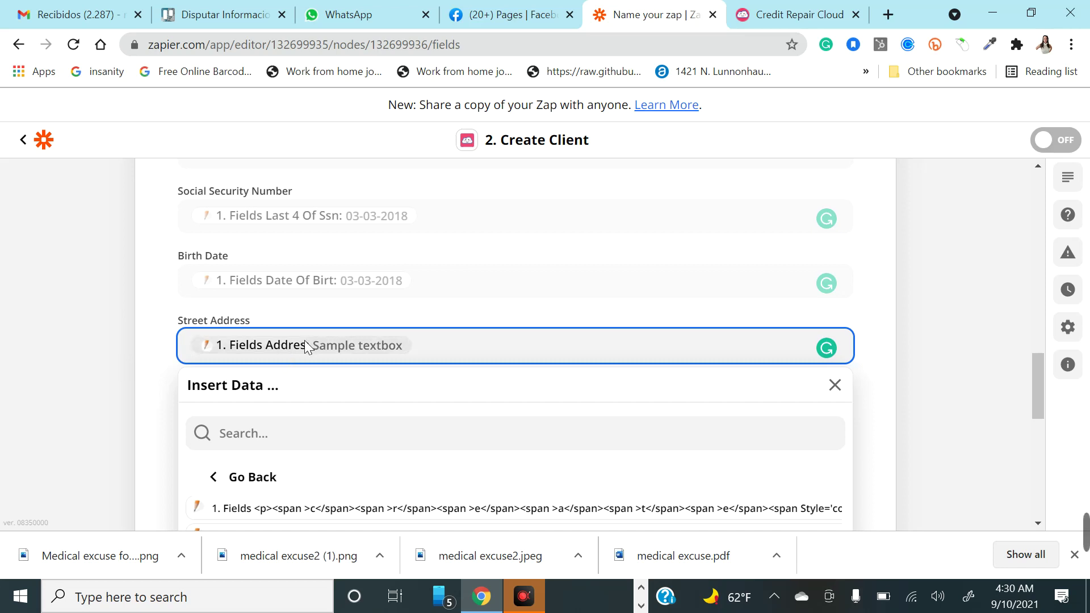
{"action": "left_click", "coordinate": [170, 361]}
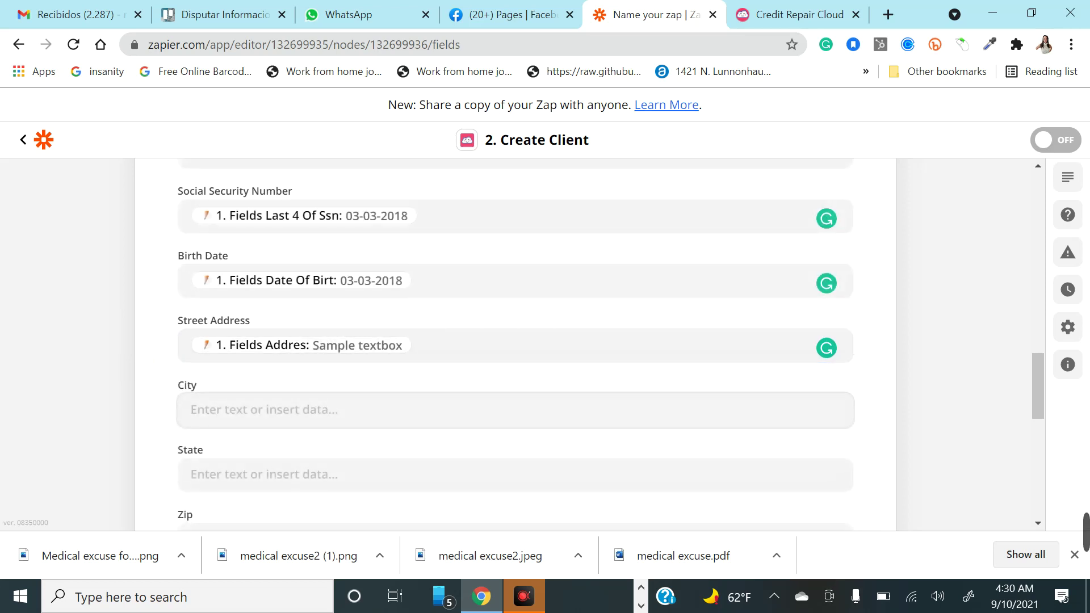
Show all JotForm data options for the client's City and look through the list for a city value
{"action": "left_click", "coordinate": [340, 409]}
{"action": "scroll", "coordinate": [166, 392], "scroll_direction": "down", "scroll_amount": 2}
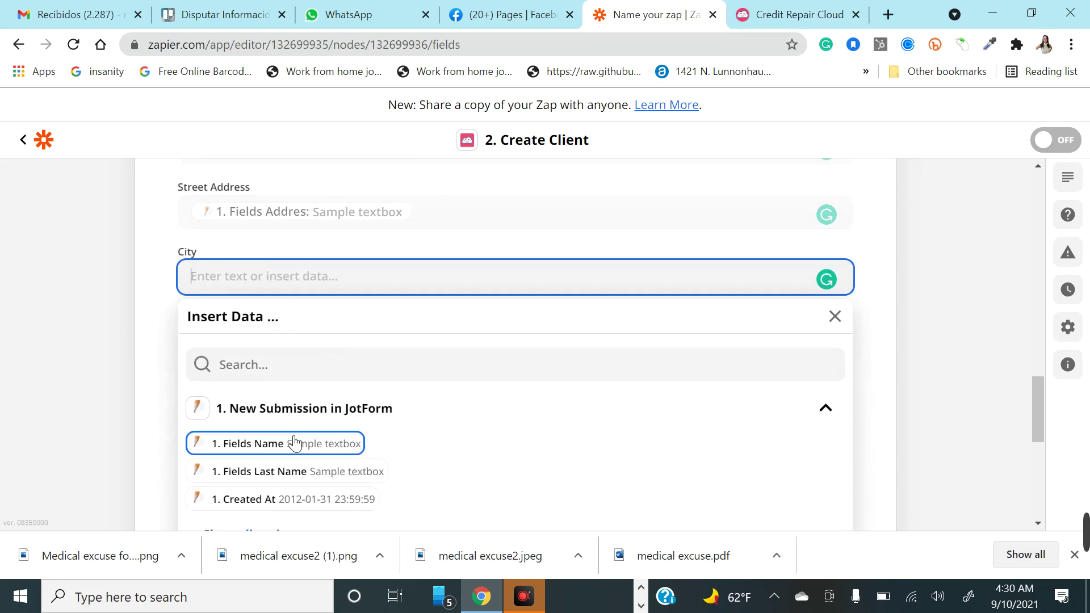
{"action": "scroll", "coordinate": [292, 441], "scroll_direction": "down", "scroll_amount": 3}
{"action": "scroll", "coordinate": [256, 341], "scroll_direction": "up", "scroll_amount": 1}
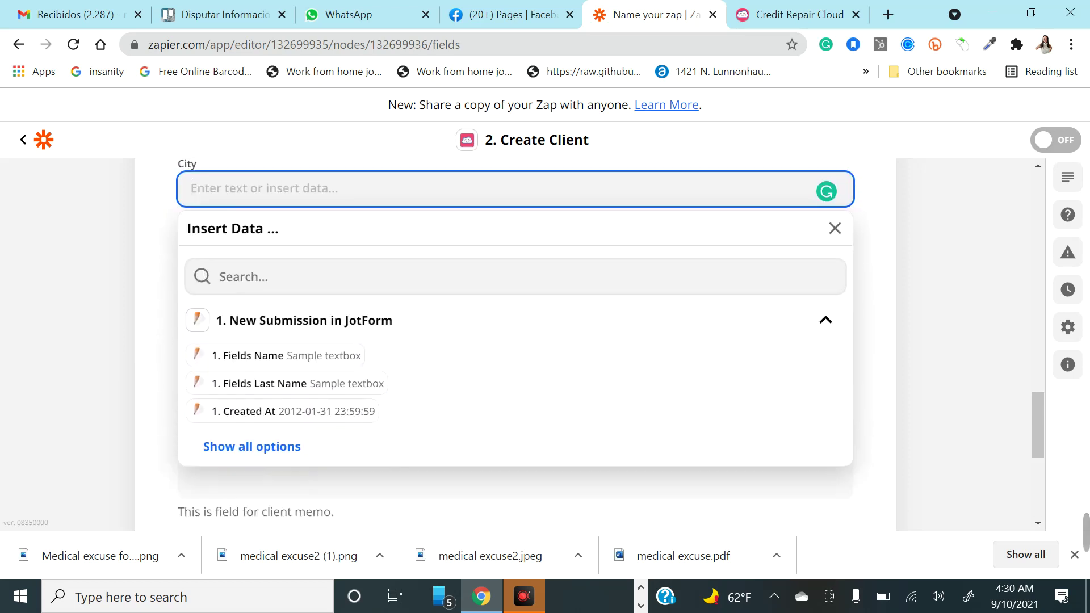
{"action": "left_click", "coordinate": [279, 452]}
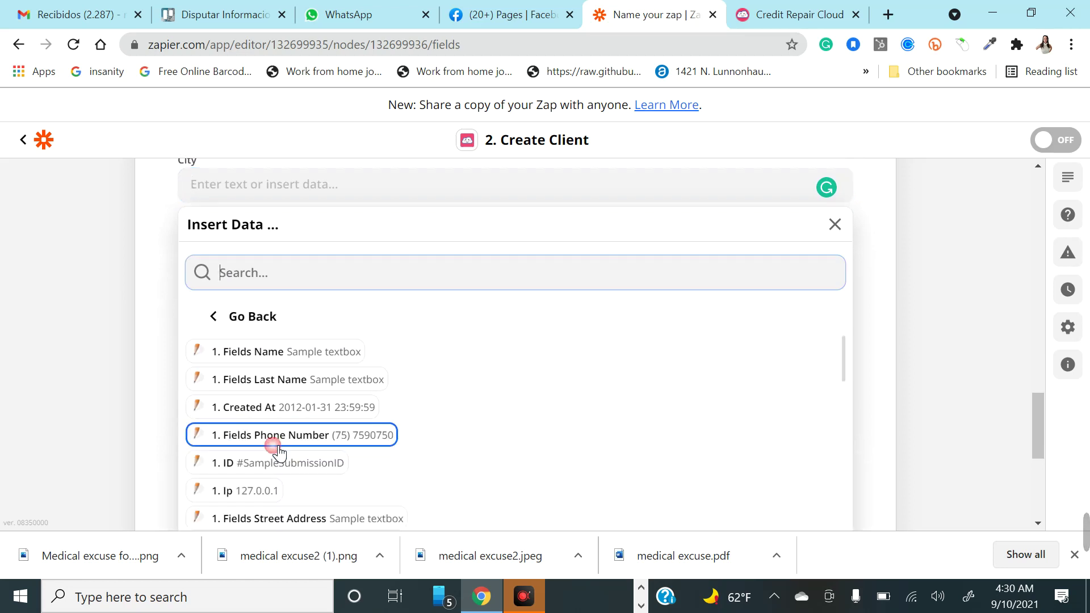
{"action": "scroll", "coordinate": [309, 495], "scroll_direction": "down", "scroll_amount": 6}
{"action": "scroll", "coordinate": [314, 495], "scroll_direction": "down", "scroll_amount": 10}
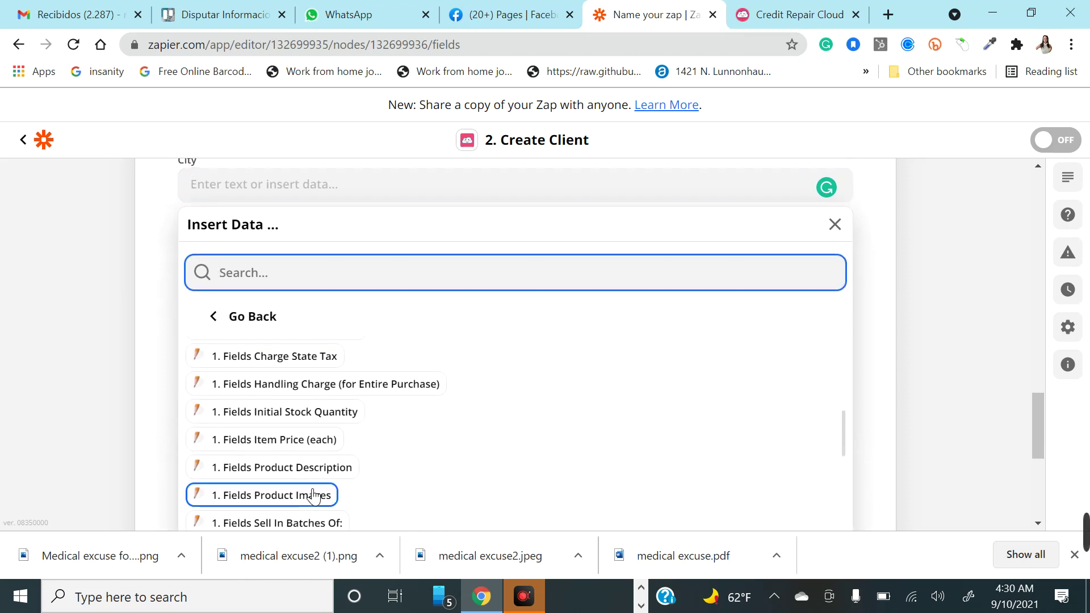
{"action": "scroll", "coordinate": [313, 496], "scroll_direction": "down", "scroll_amount": 5}
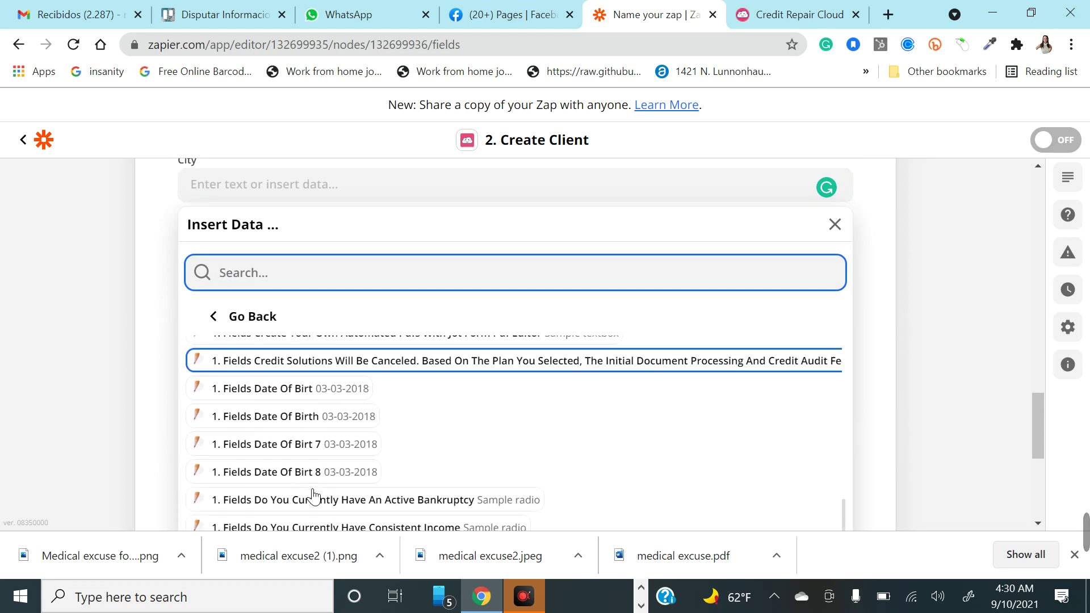
{"action": "scroll", "coordinate": [313, 496], "scroll_direction": "down", "scroll_amount": 1}
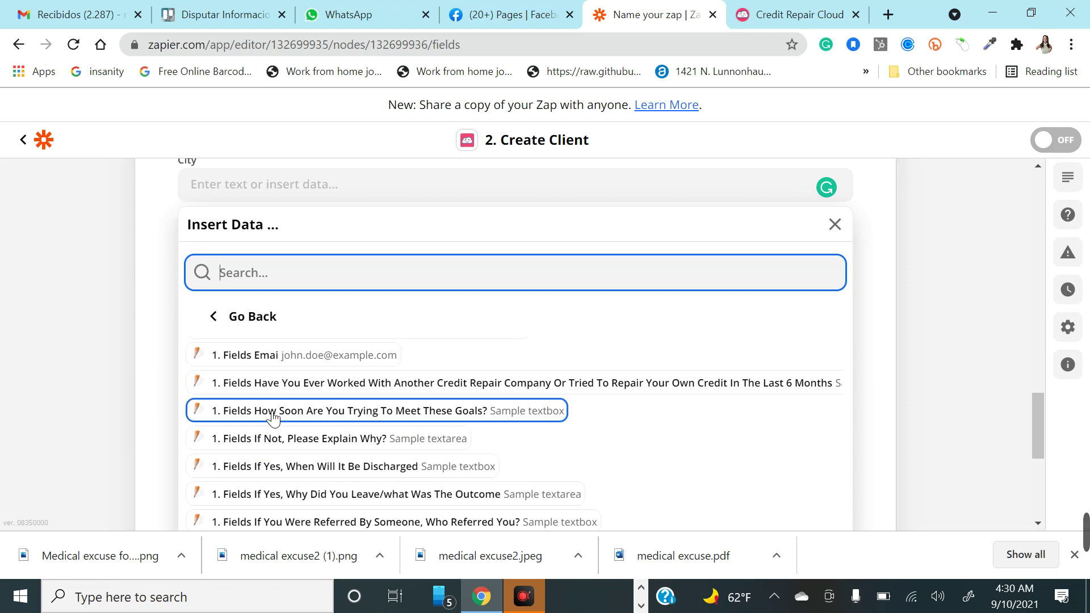
{"action": "scroll", "coordinate": [275, 421], "scroll_direction": "down", "scroll_amount": 2}
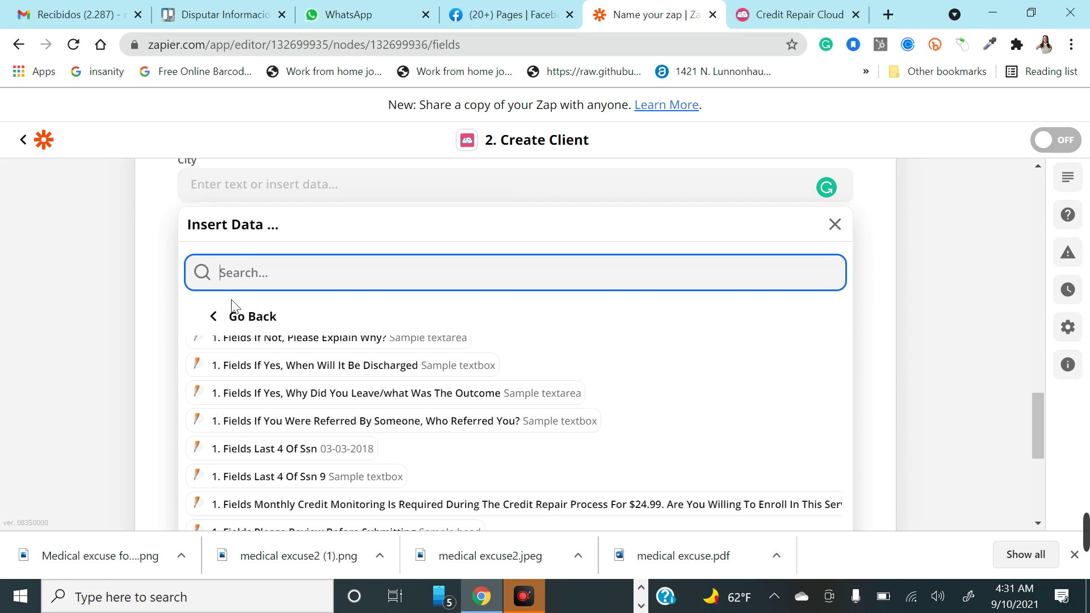
{"action": "scroll", "coordinate": [231, 389], "scroll_direction": "down", "scroll_amount": 2}
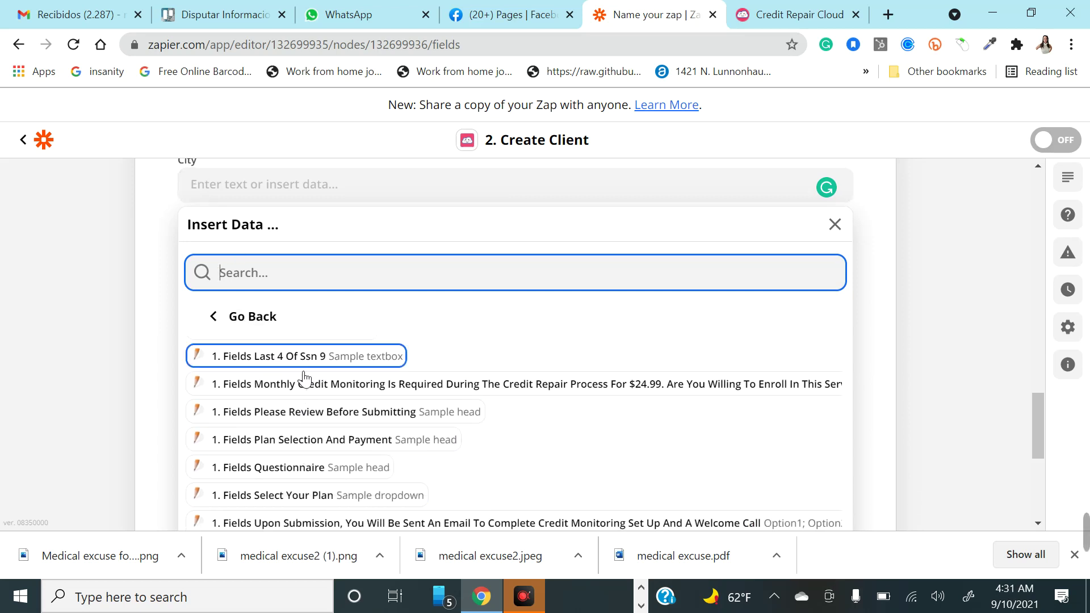
{"action": "scroll", "coordinate": [272, 486], "scroll_direction": "down", "scroll_amount": 1}
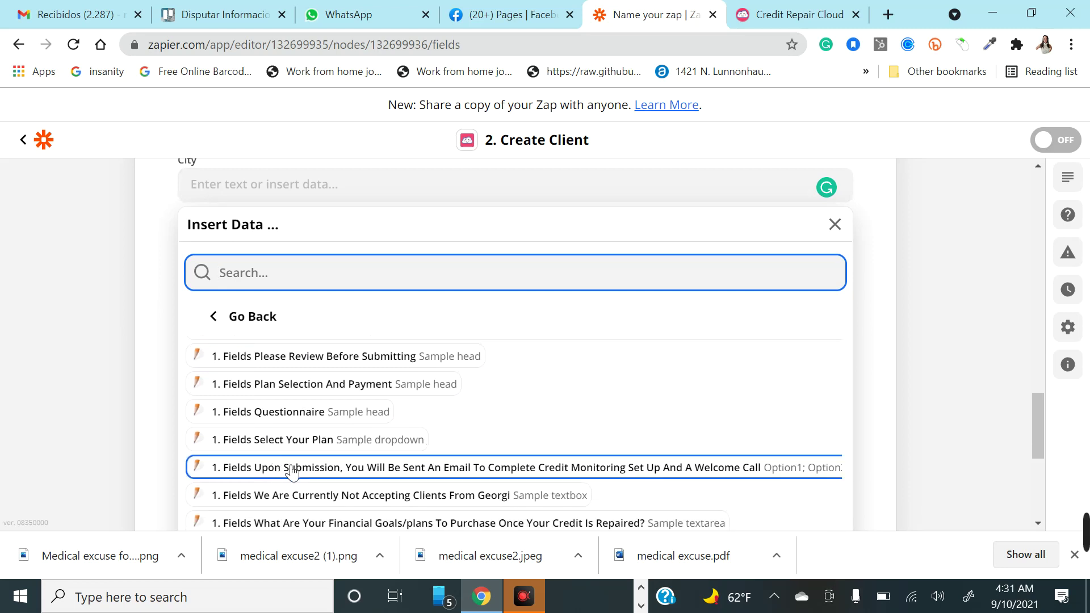
{"action": "scroll", "coordinate": [264, 437], "scroll_direction": "down", "scroll_amount": 3}
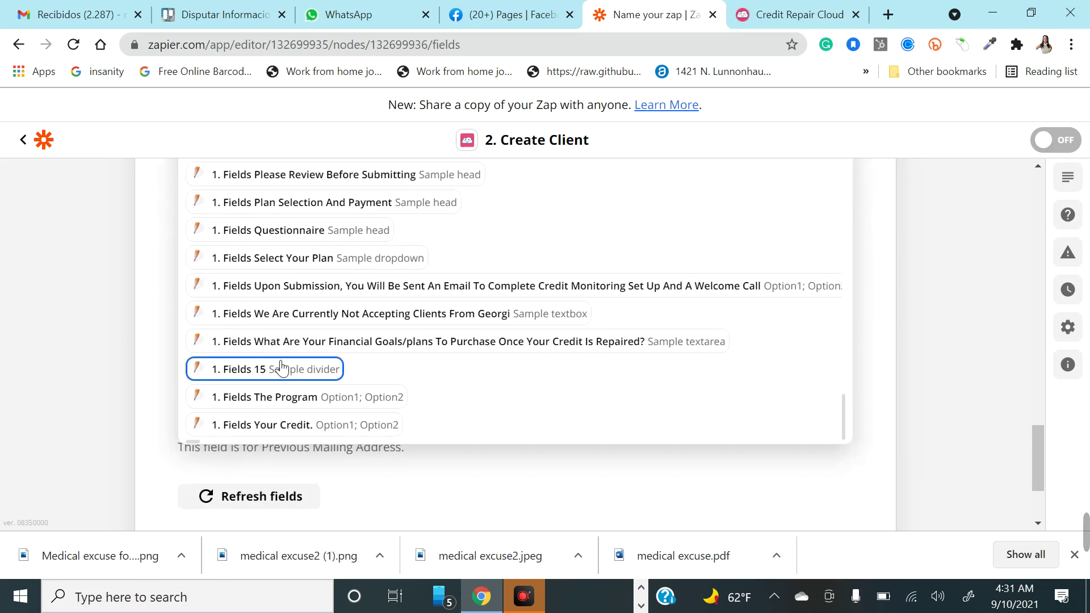
Recheck the City data options from the start of the list to its end, and close the list without choosing a value
{"action": "scroll", "coordinate": [286, 410], "scroll_direction": "up", "scroll_amount": 3}
{"action": "scroll", "coordinate": [151, 336], "scroll_direction": "up", "scroll_amount": 2}
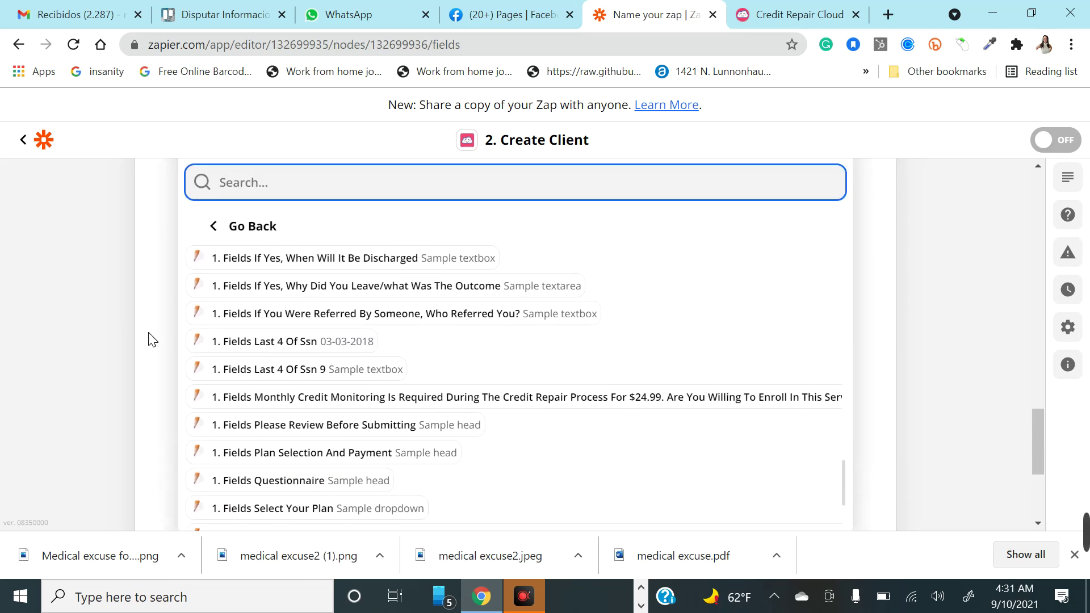
{"action": "scroll", "coordinate": [303, 400], "scroll_direction": "up", "scroll_amount": 2}
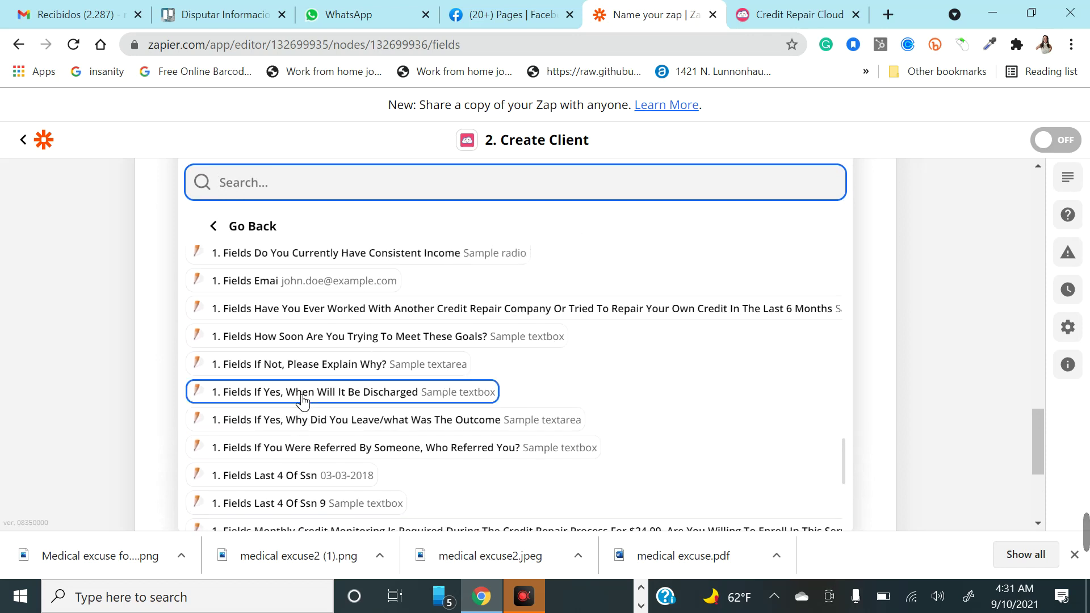
{"action": "scroll", "coordinate": [340, 378], "scroll_direction": "up", "scroll_amount": 4}
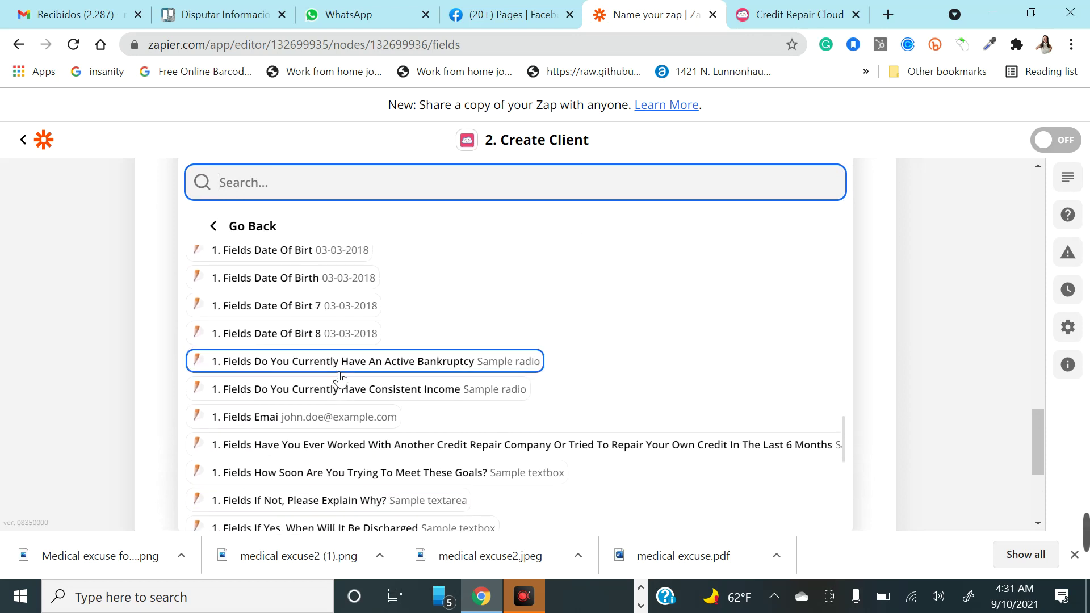
{"action": "scroll", "coordinate": [339, 378], "scroll_direction": "up", "scroll_amount": 10}
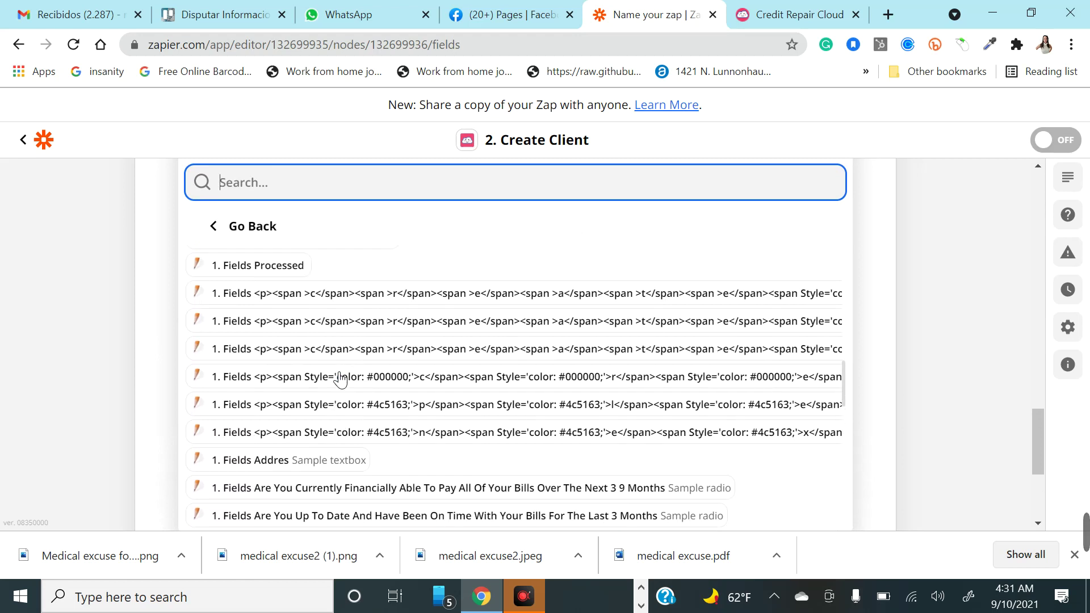
{"action": "scroll", "coordinate": [340, 378], "scroll_direction": "up", "scroll_amount": 3}
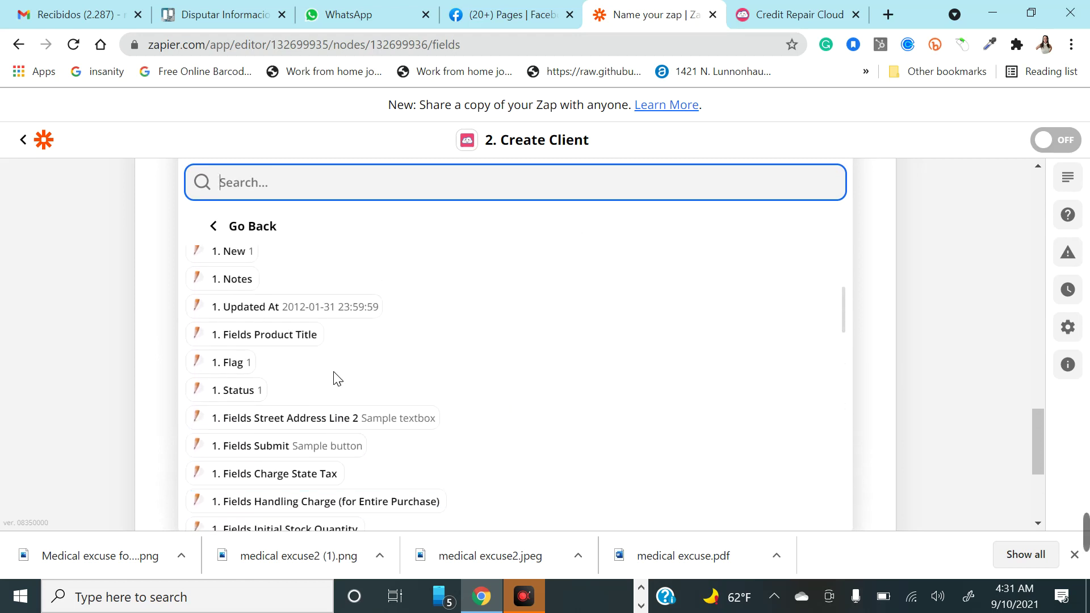
{"action": "scroll", "coordinate": [355, 420], "scroll_direction": "up", "scroll_amount": 4}
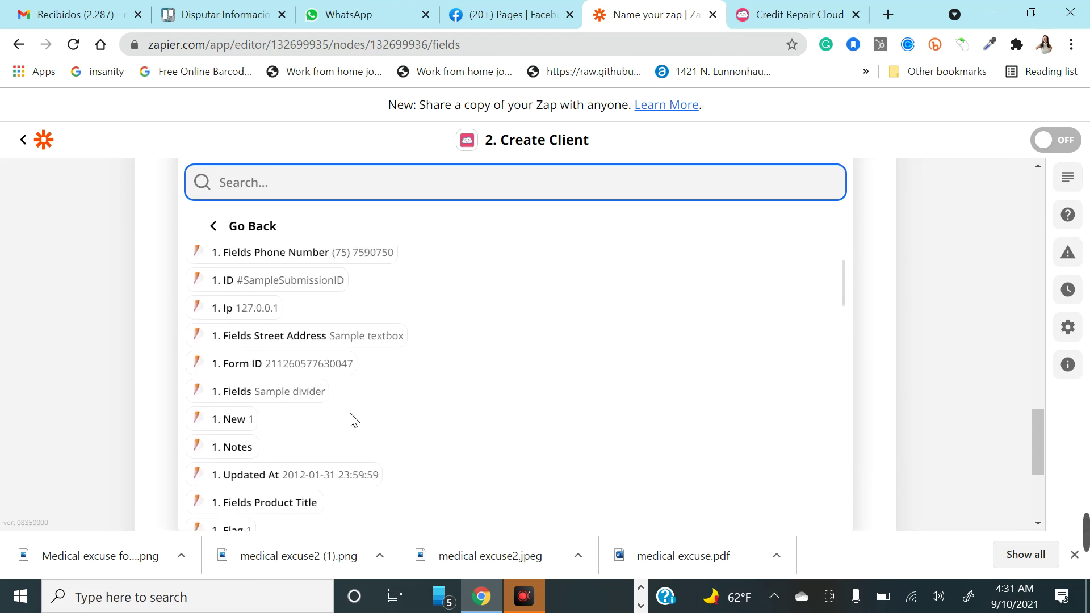
{"action": "scroll", "coordinate": [352, 419], "scroll_direction": "up", "scroll_amount": 1}
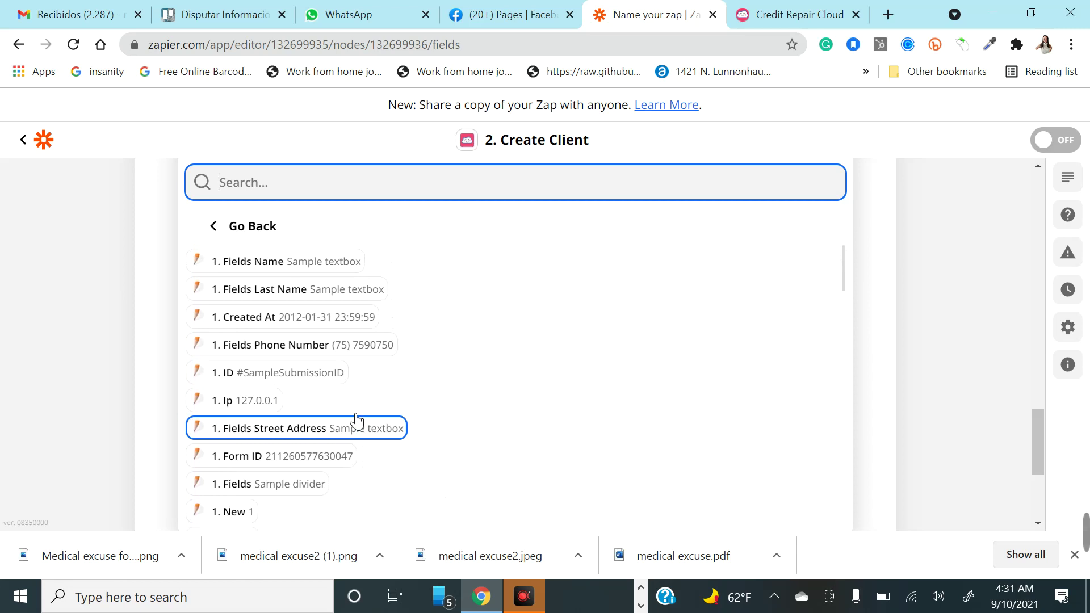
{"action": "scroll", "coordinate": [356, 421], "scroll_direction": "down", "scroll_amount": 7}
{"action": "scroll", "coordinate": [355, 420], "scroll_direction": "down", "scroll_amount": 1}
{"action": "scroll", "coordinate": [357, 400], "scroll_direction": "down", "scroll_amount": 8}
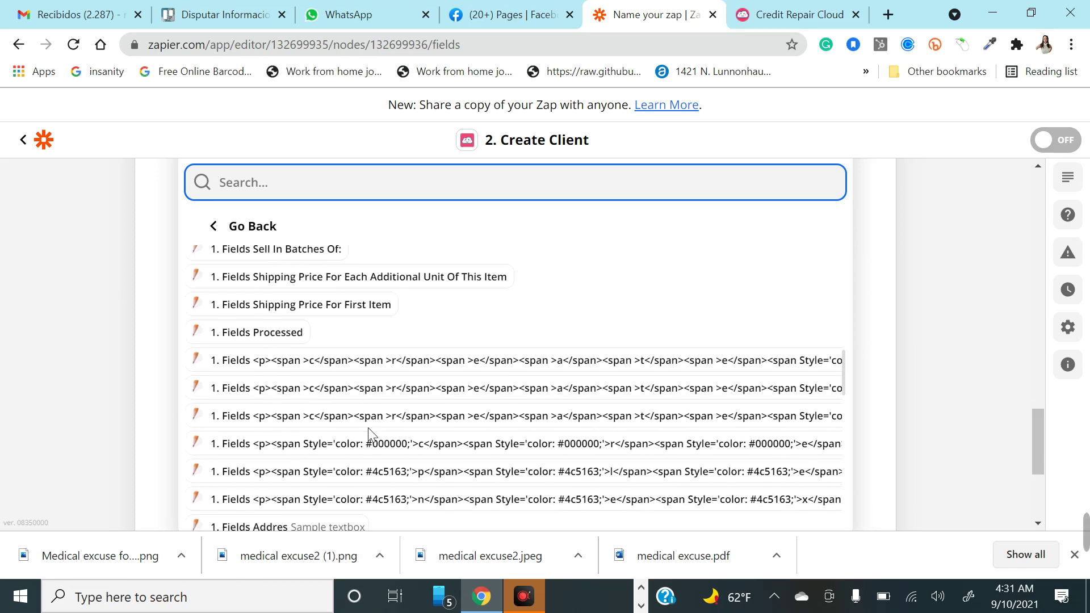
{"action": "scroll", "coordinate": [374, 453], "scroll_direction": "down", "scroll_amount": 6}
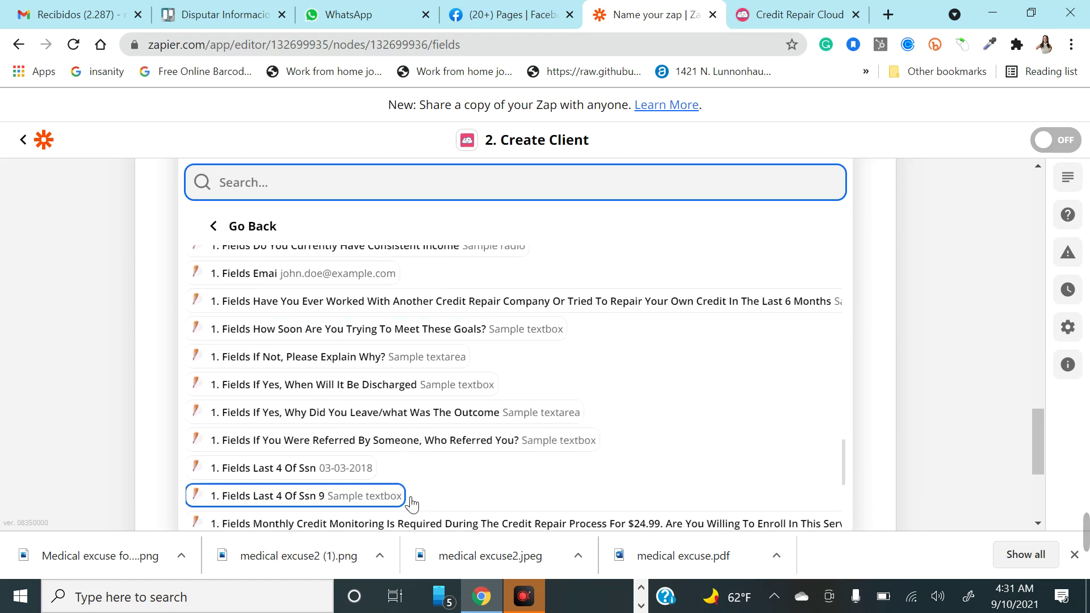
{"action": "scroll", "coordinate": [400, 491], "scroll_direction": "down", "scroll_amount": 5}
{"action": "scroll", "coordinate": [408, 503], "scroll_direction": "down", "scroll_amount": 1}
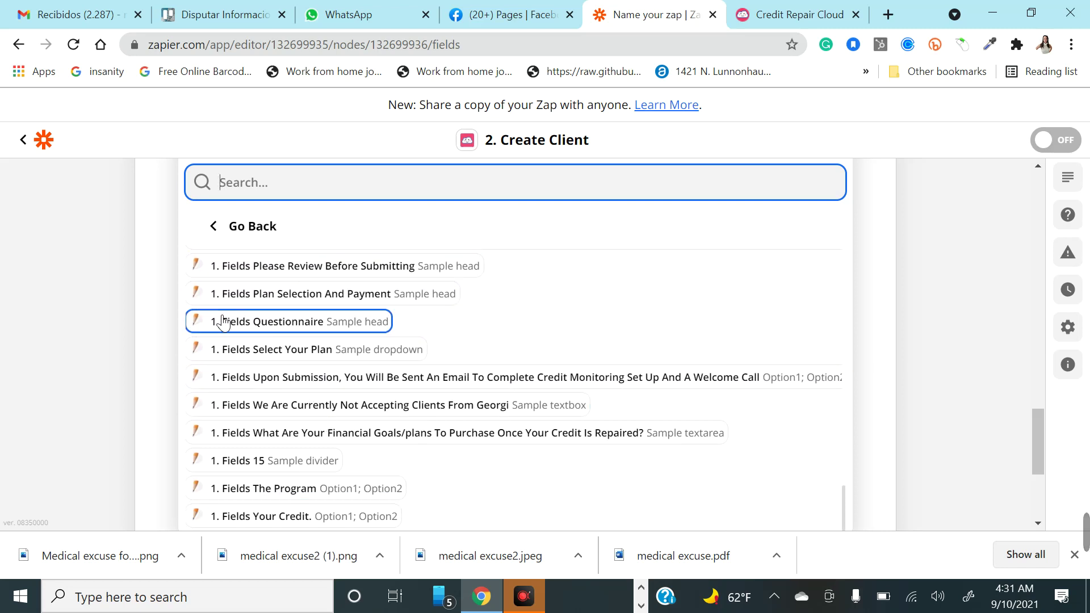
{"action": "left_click", "coordinate": [162, 384]}
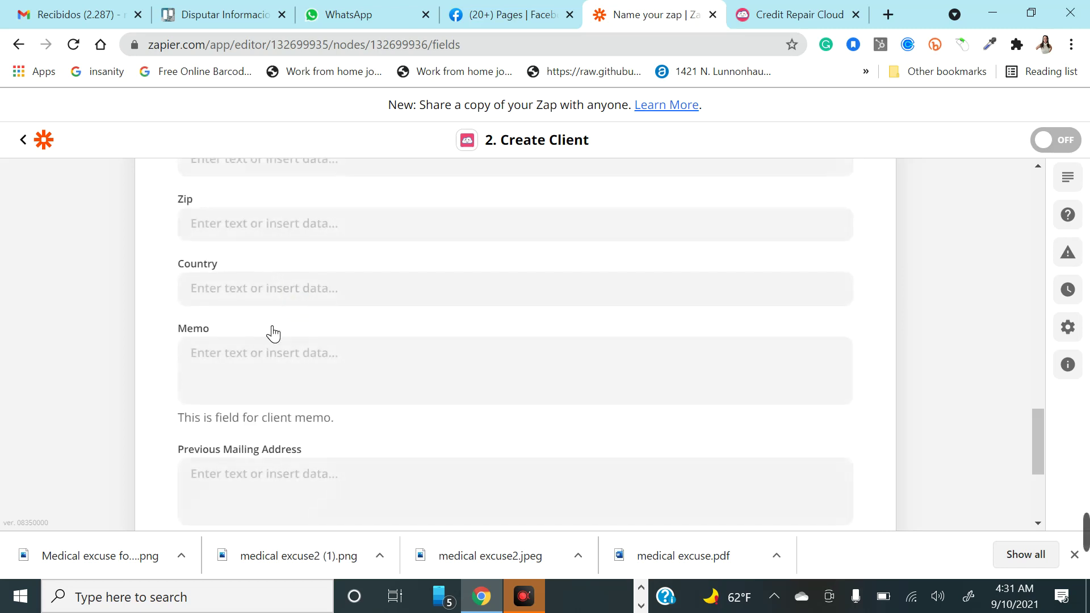
Show all JotForm data options for the client's Memo and map it to "Fields Do You Currently Have An Active Bankruptcy"
{"action": "scroll", "coordinate": [273, 334], "scroll_direction": "up", "scroll_amount": 2}
{"action": "scroll", "coordinate": [326, 420], "scroll_direction": "down", "scroll_amount": 3}
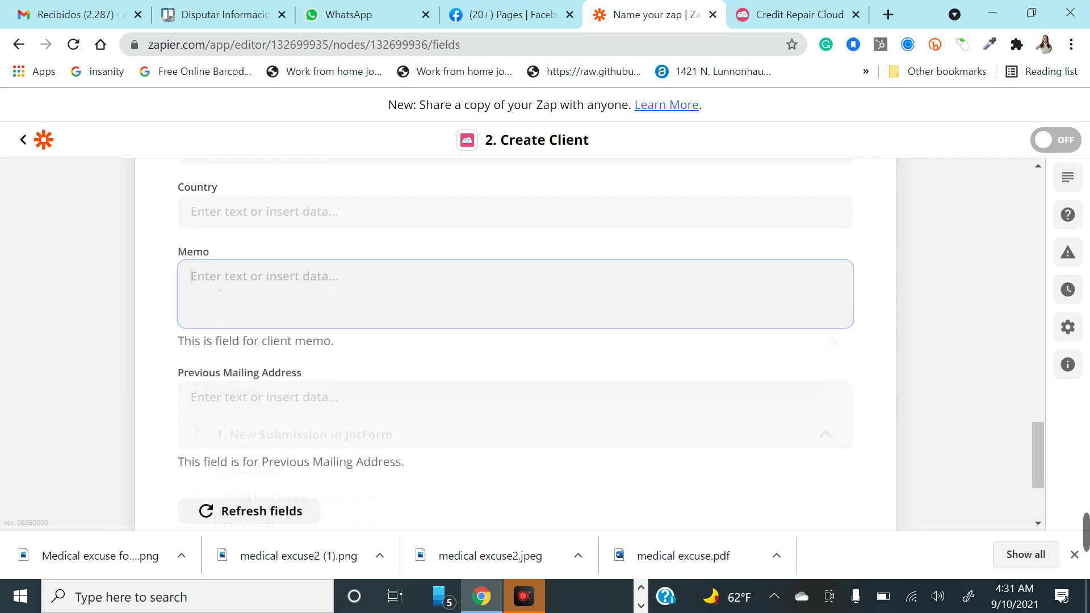
{"action": "left_click", "coordinate": [191, 278]}
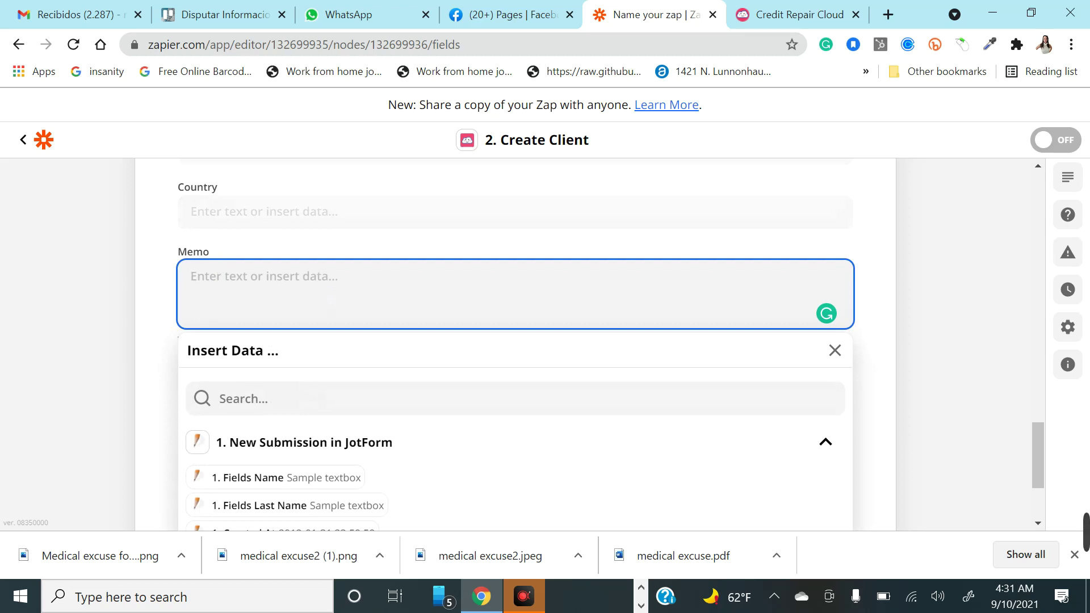
{"action": "scroll", "coordinate": [299, 392], "scroll_direction": "down", "scroll_amount": 3}
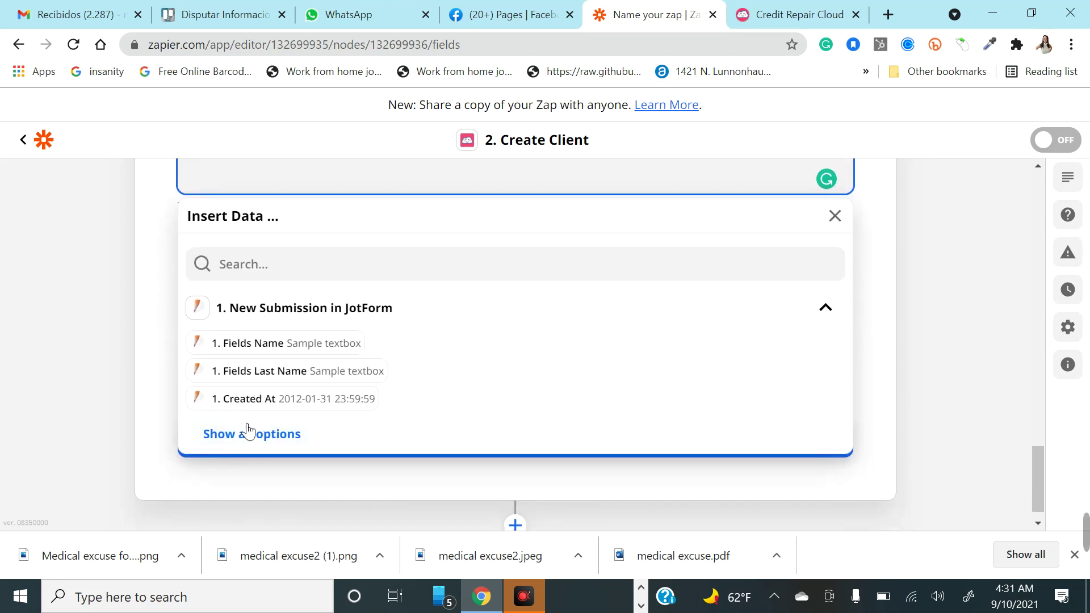
{"action": "left_click", "coordinate": [248, 436]}
{"action": "scroll", "coordinate": [288, 486], "scroll_direction": "down", "scroll_amount": 3}
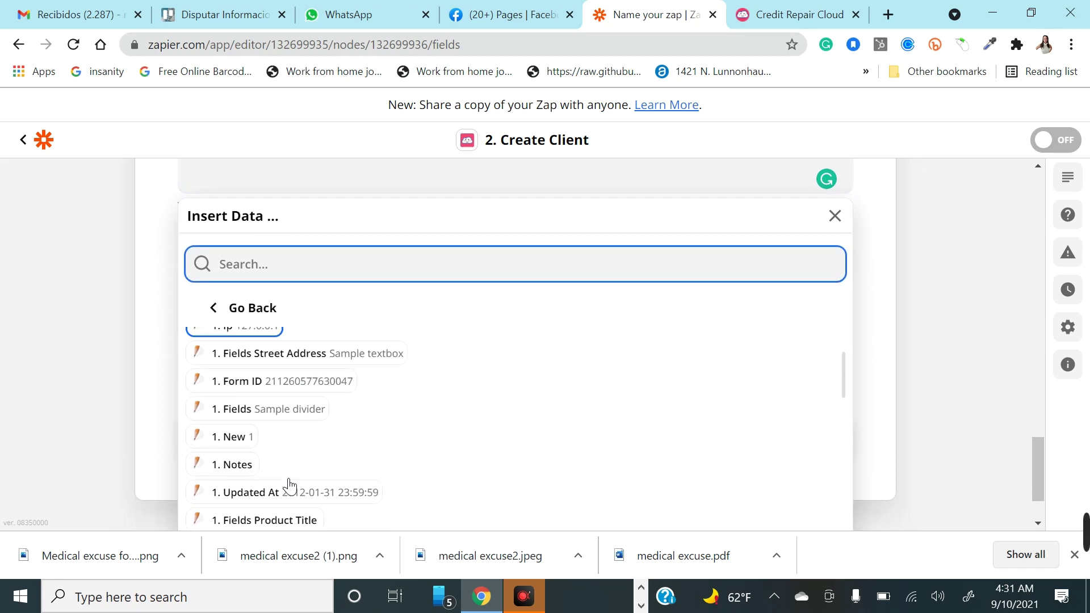
{"action": "scroll", "coordinate": [290, 486], "scroll_direction": "down", "scroll_amount": 3}
{"action": "scroll", "coordinate": [290, 485], "scroll_direction": "down", "scroll_amount": 10}
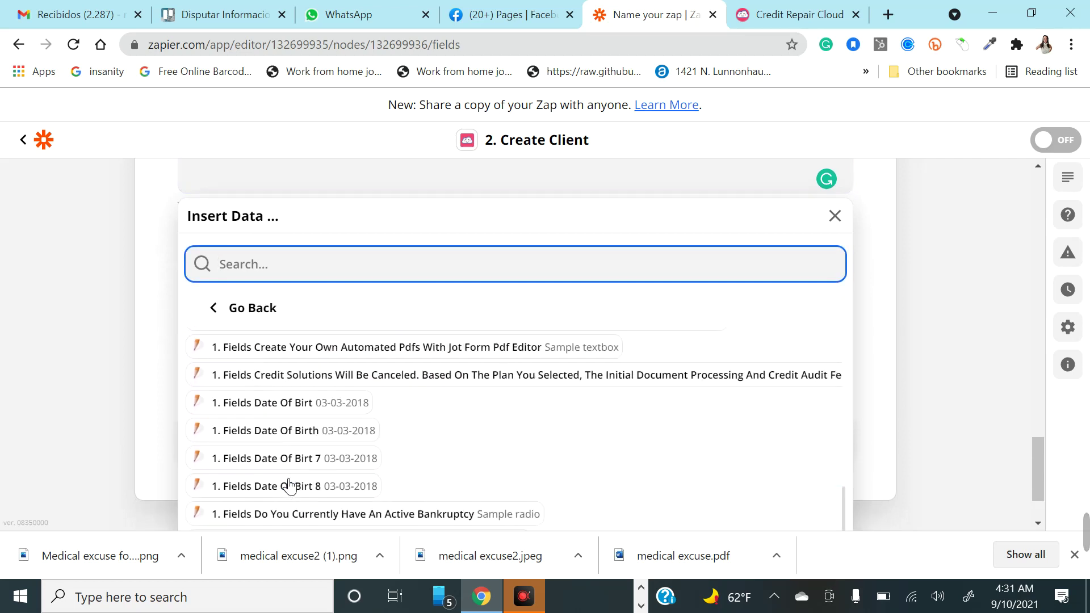
{"action": "scroll", "coordinate": [254, 491], "scroll_direction": "down", "scroll_amount": 4}
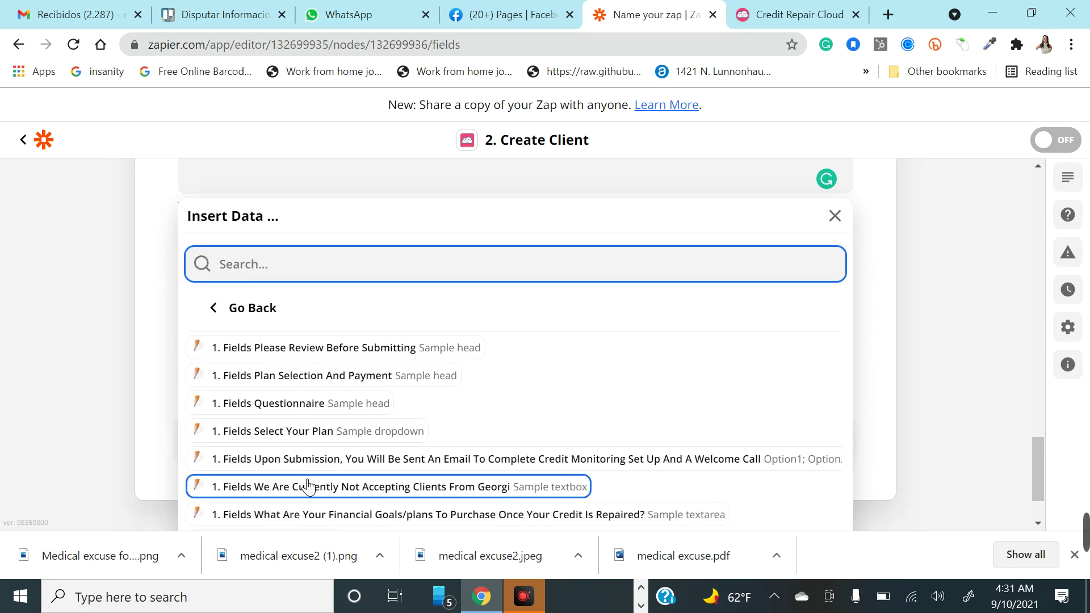
{"action": "scroll", "coordinate": [307, 487], "scroll_direction": "up", "scroll_amount": 5}
{"action": "scroll", "coordinate": [332, 403], "scroll_direction": "up", "scroll_amount": 1}
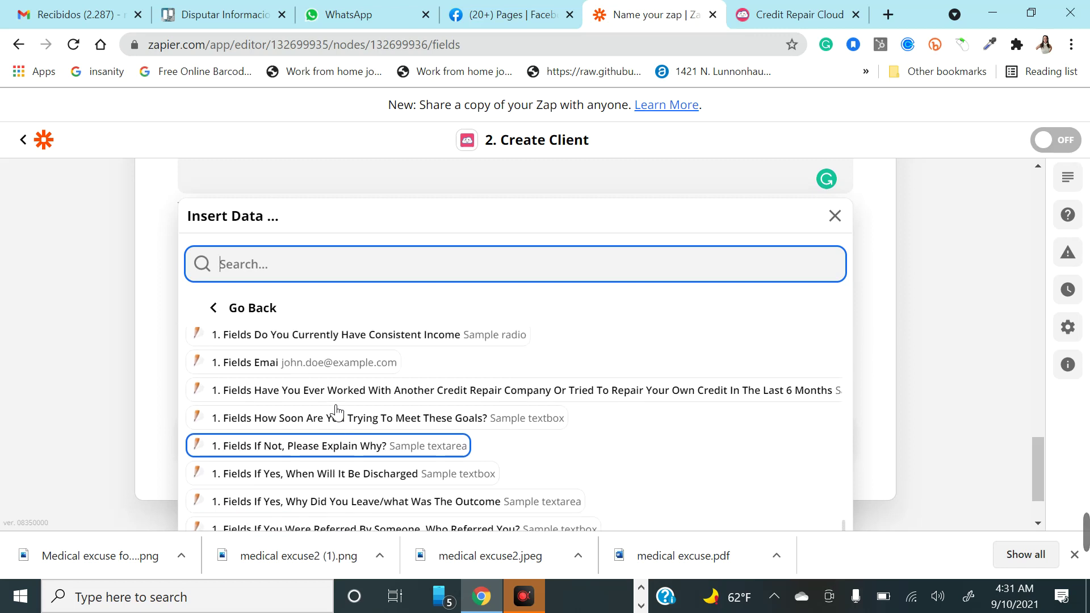
{"action": "scroll", "coordinate": [337, 413], "scroll_direction": "up", "scroll_amount": 2}
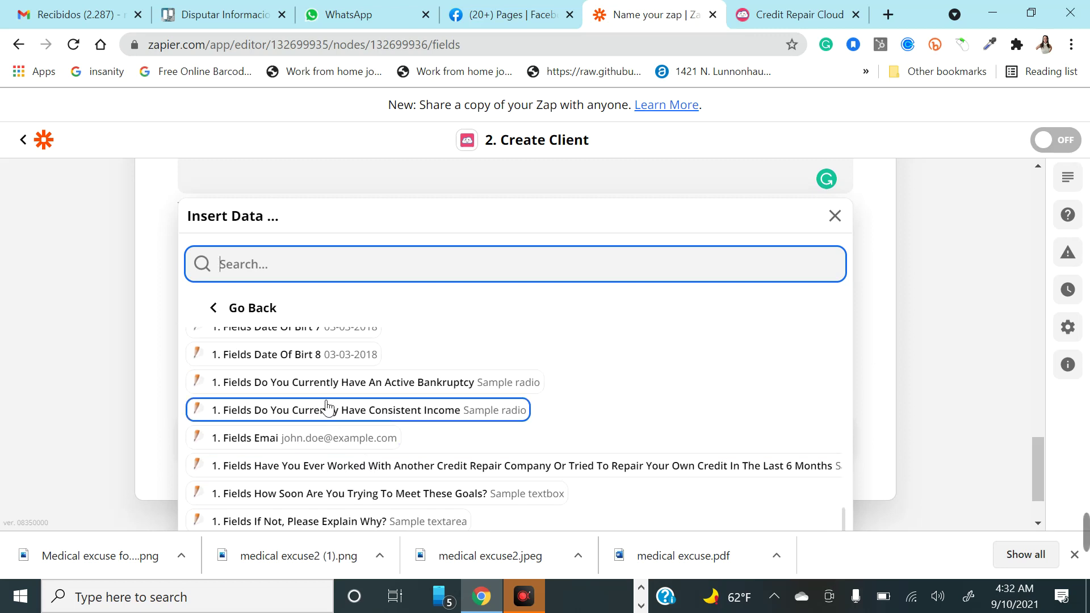
{"action": "left_click", "coordinate": [372, 386]}
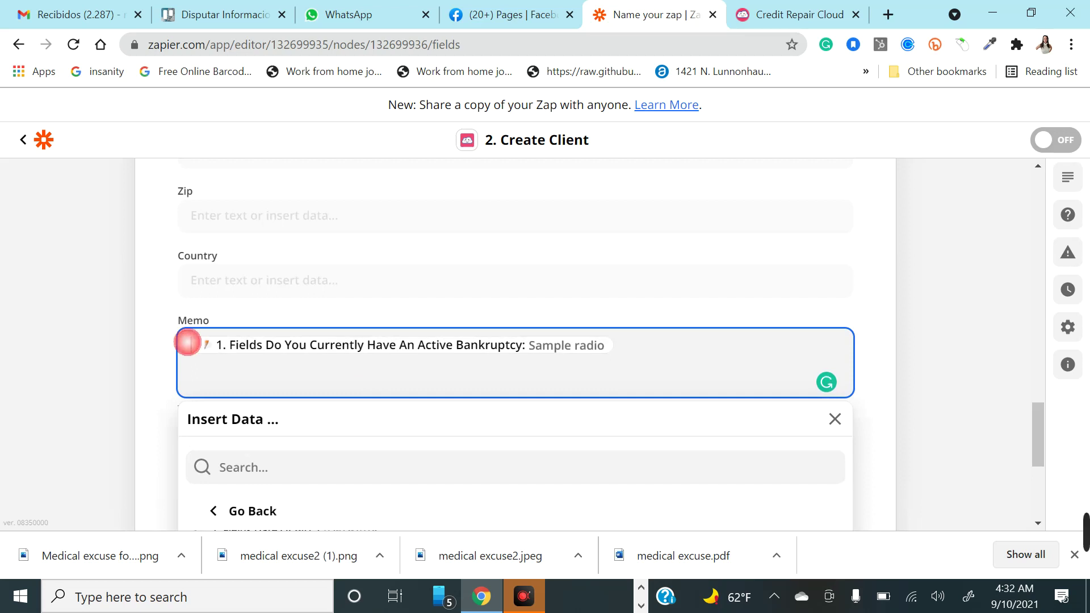
Add the label "Have bankruptcy?" in front of the mapped bankruptcy value in the client's Memo
{"action": "type", "text": "Have"}
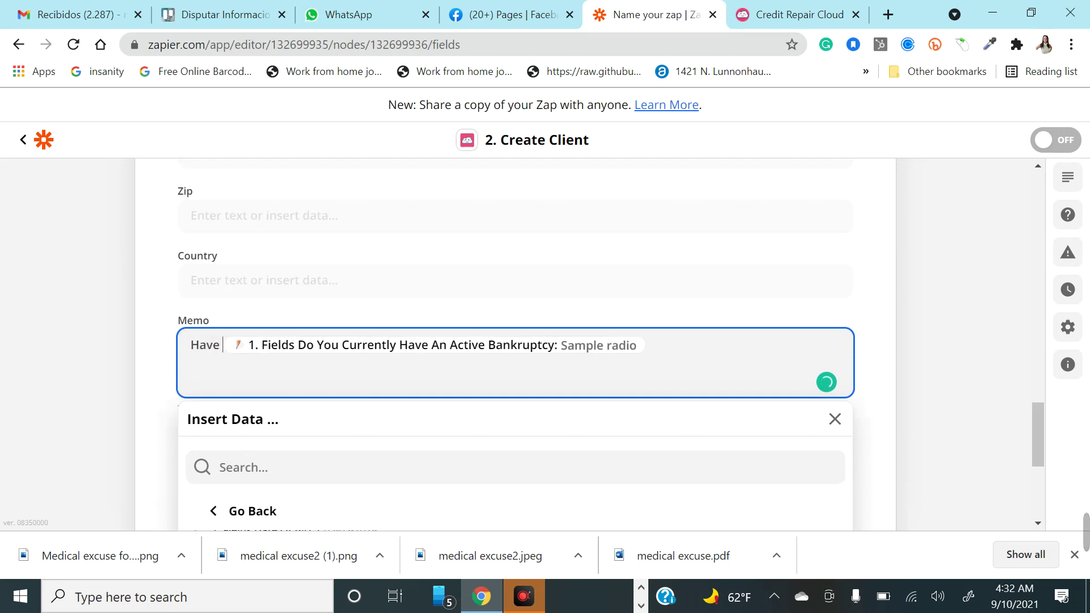
{"action": "type", "text": " bankrup"}
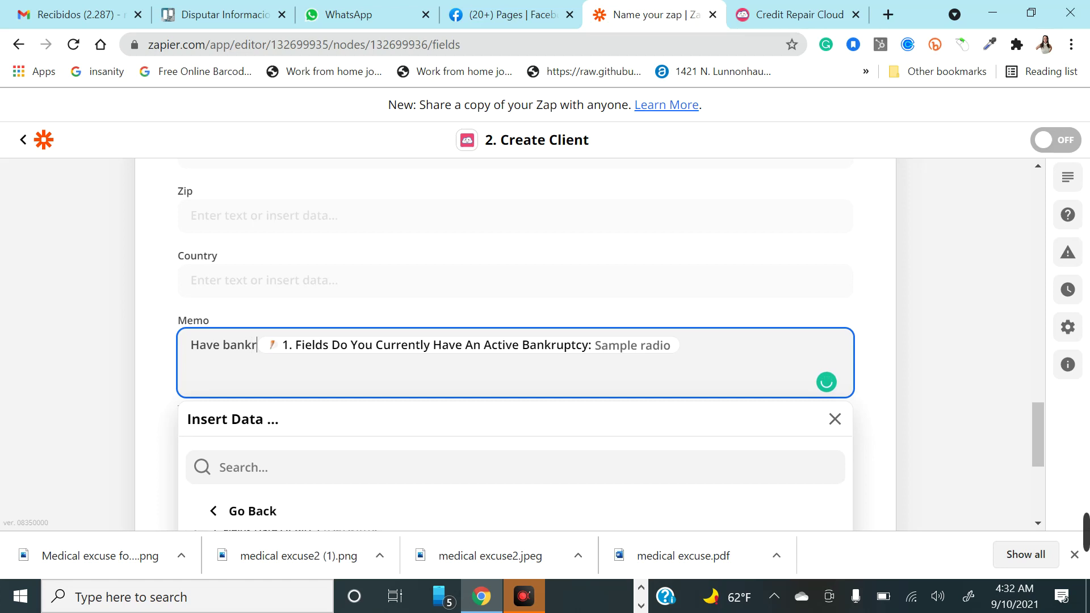
{"action": "type", "text": "tcy"}
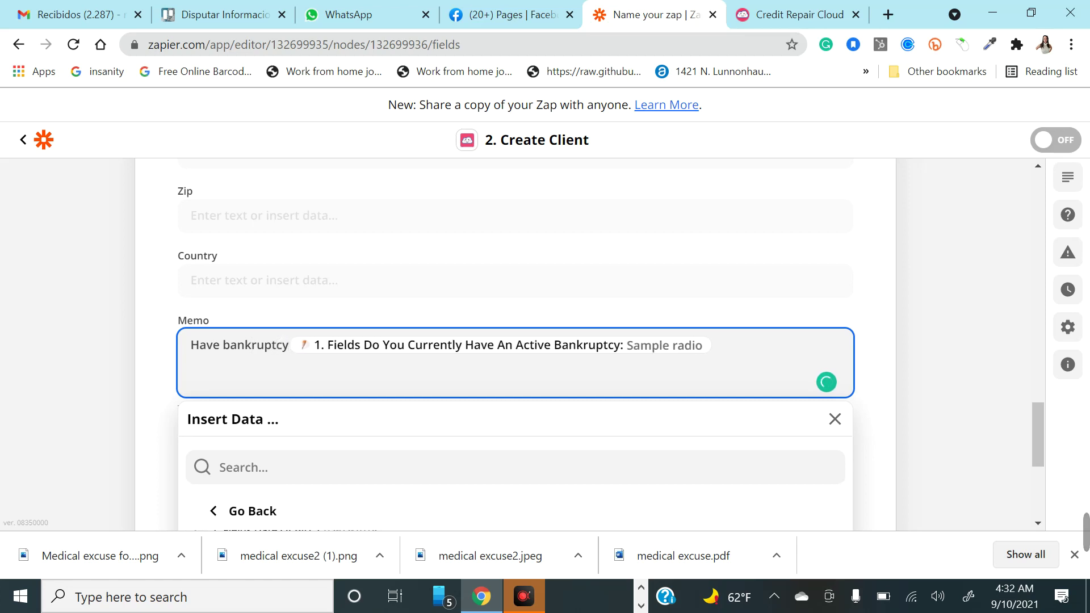
{"action": "type", "text": "?"}
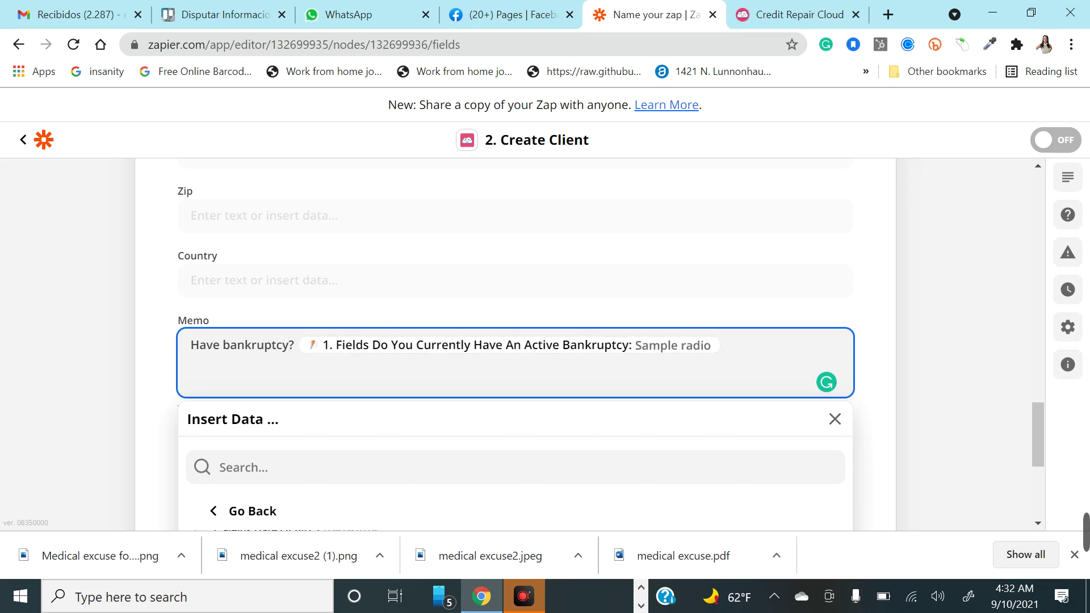
Look through the remaining Memo data options, close the list without adding another value, and continue to the action's test stage
{"action": "scroll", "coordinate": [328, 434], "scroll_direction": "down", "scroll_amount": 3}
{"action": "scroll", "coordinate": [328, 434], "scroll_direction": "down", "scroll_amount": 5}
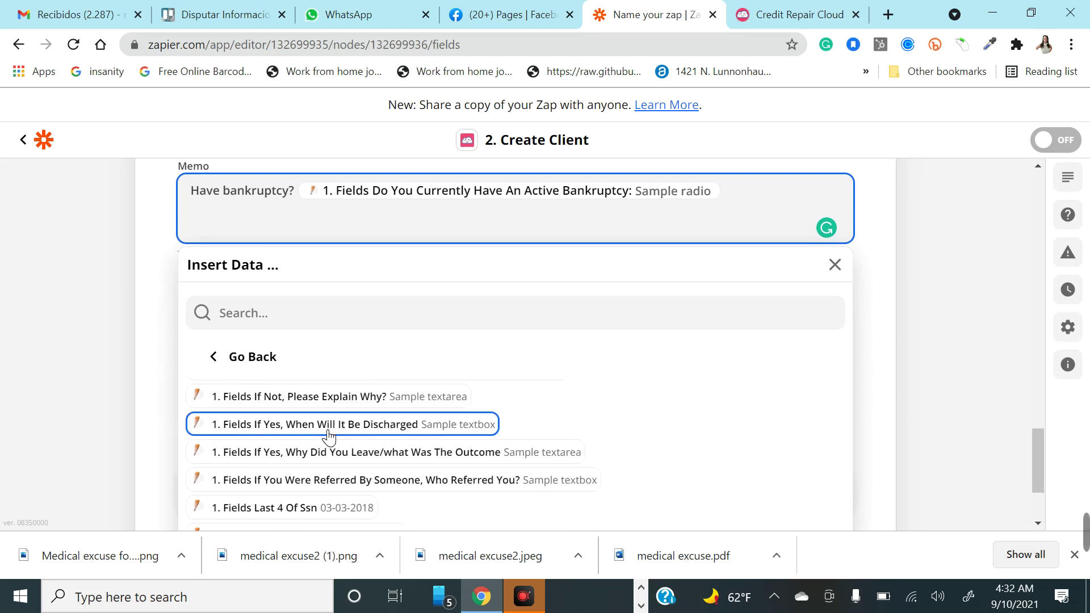
{"action": "scroll", "coordinate": [328, 434], "scroll_direction": "down", "scroll_amount": 5}
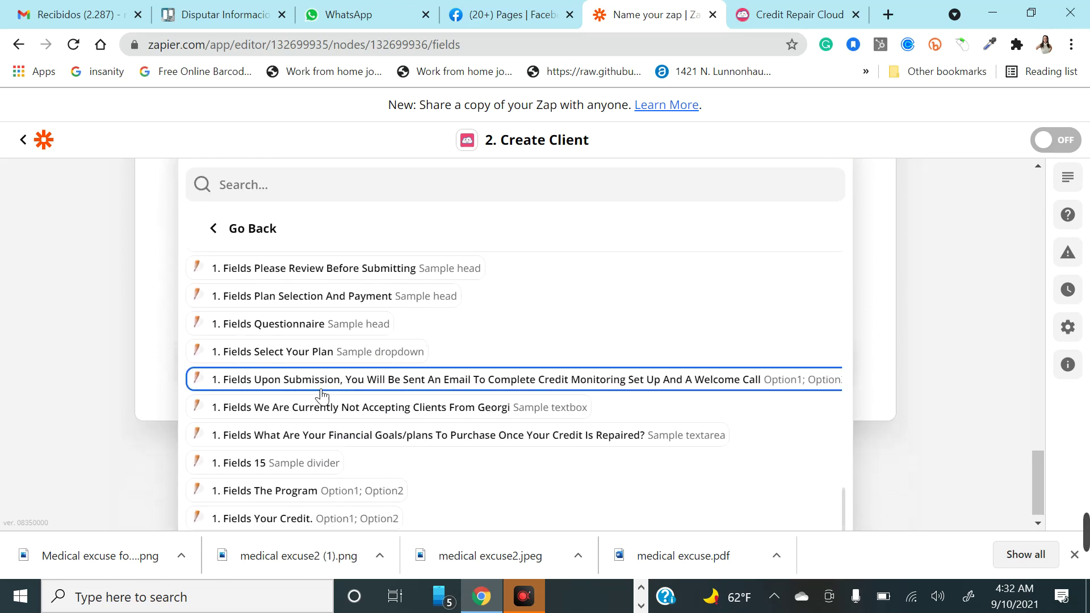
{"action": "left_click", "coordinate": [163, 362]}
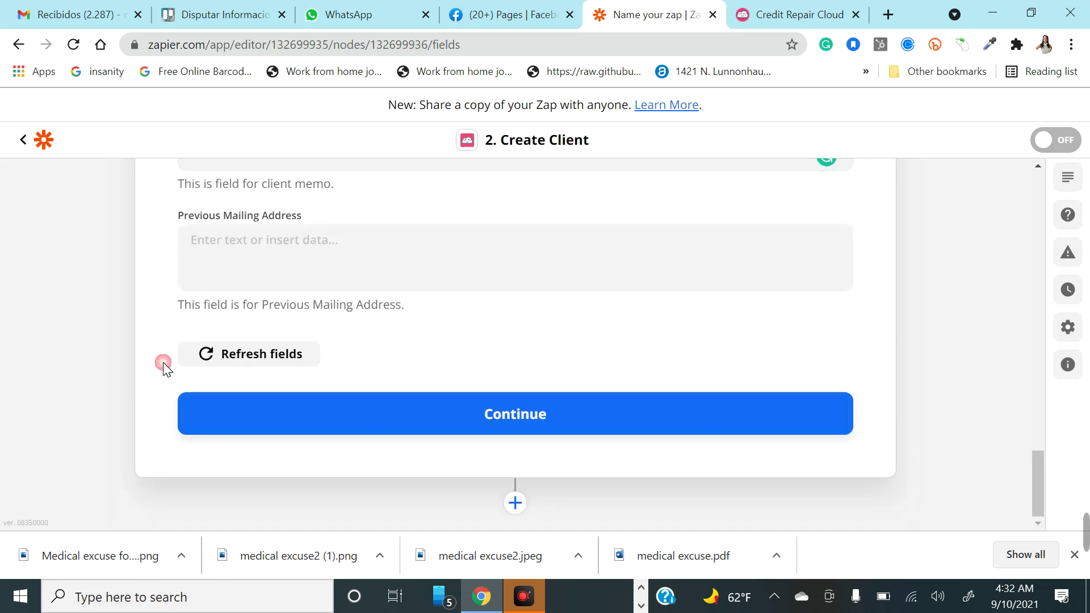
{"action": "left_click", "coordinate": [289, 425]}
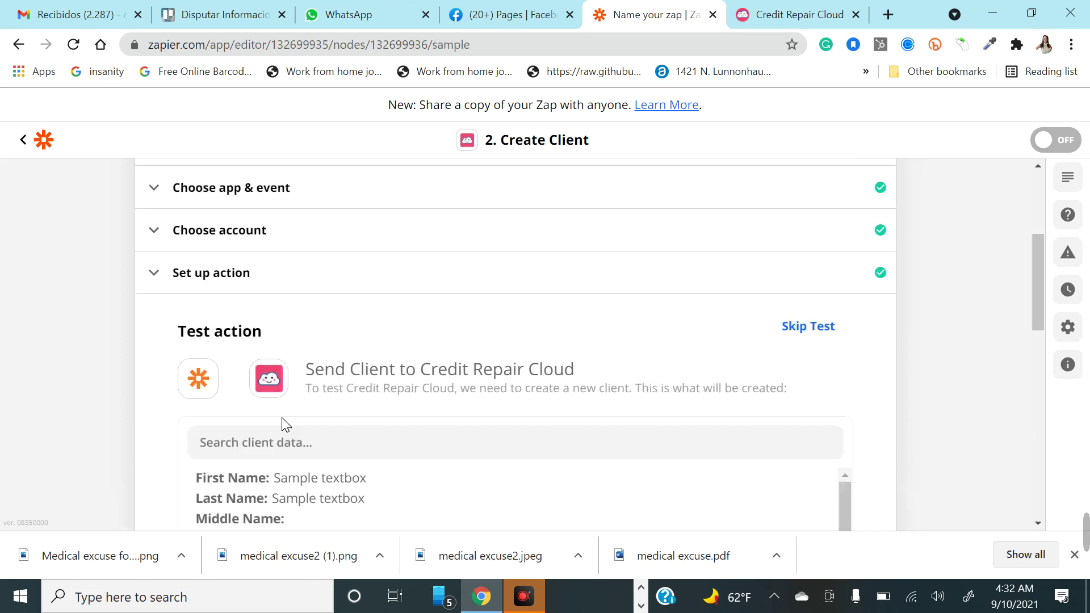
Examine the preview of the client data the test will send to Credit Repair Cloud, including the mapped and empty fields
{"action": "scroll", "coordinate": [343, 454], "scroll_direction": "down", "scroll_amount": 10}
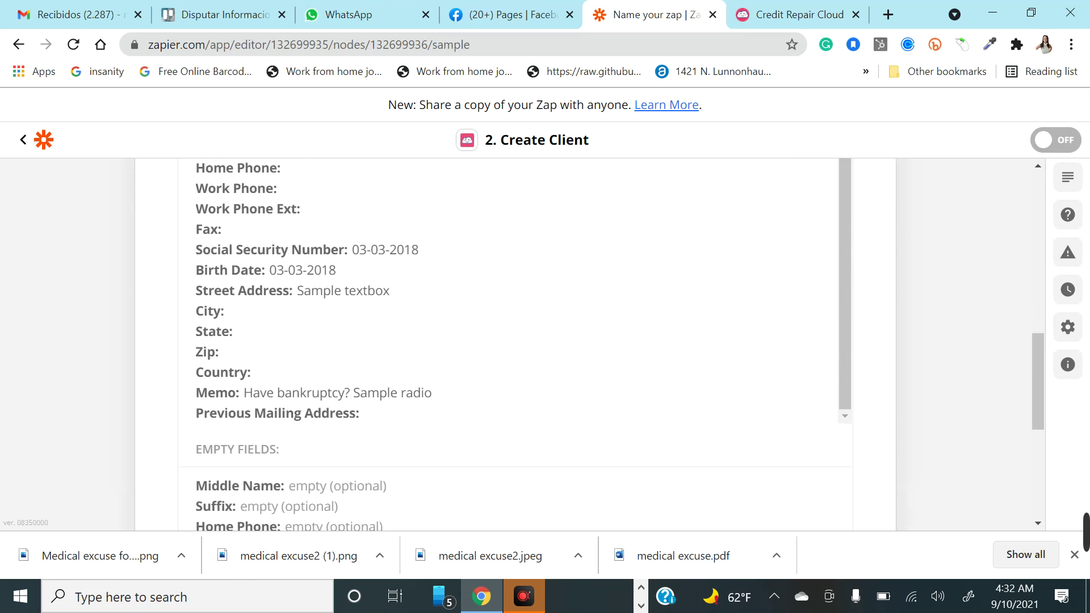
{"action": "scroll", "coordinate": [306, 434], "scroll_direction": "down", "scroll_amount": 3}
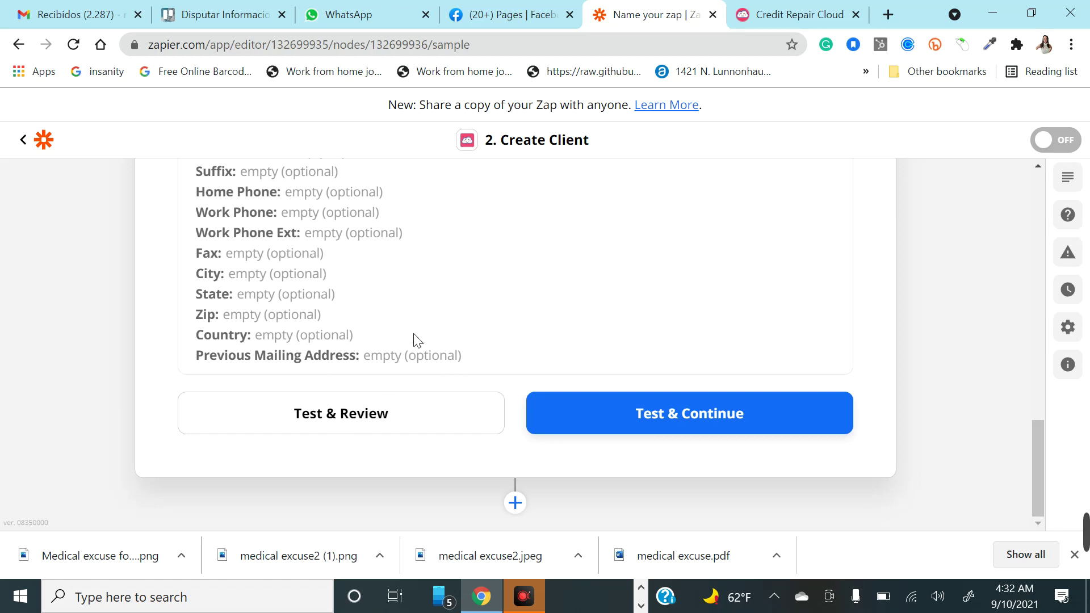
{"action": "scroll", "coordinate": [407, 314], "scroll_direction": "up", "scroll_amount": 10}
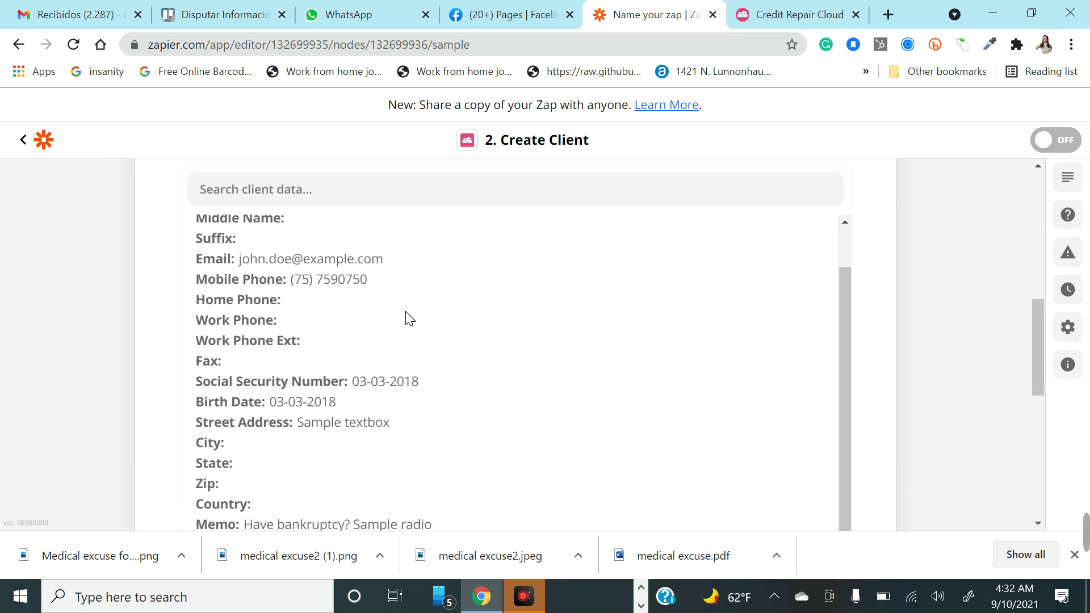
{"action": "scroll", "coordinate": [445, 370], "scroll_direction": "down", "scroll_amount": 10}
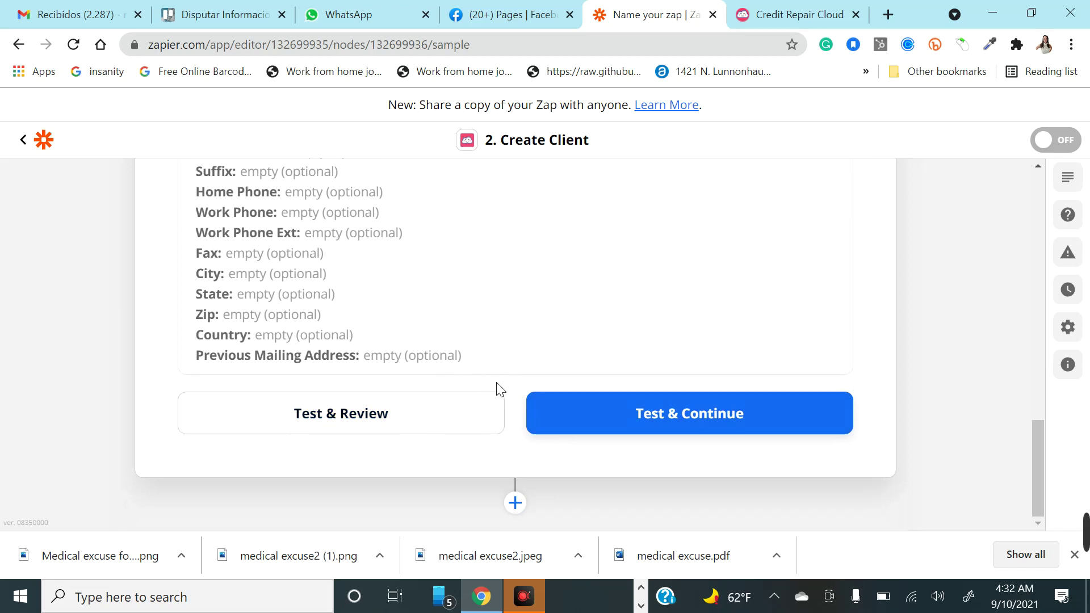
{"action": "scroll", "coordinate": [413, 314], "scroll_direction": "up", "scroll_amount": 5}
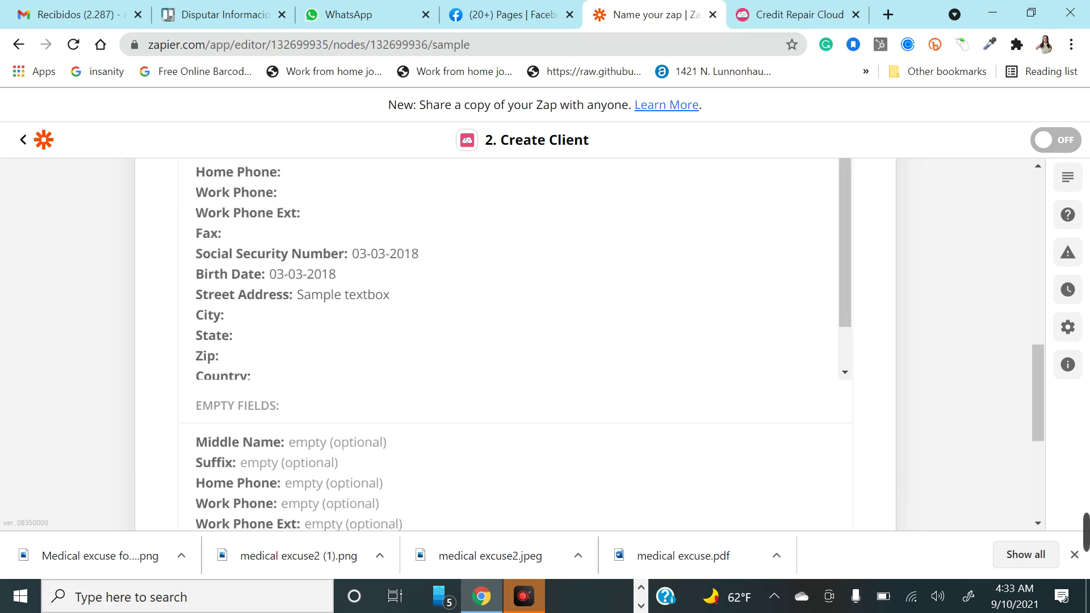
{"action": "scroll", "coordinate": [450, 372], "scroll_direction": "down", "scroll_amount": 1}
{"action": "scroll", "coordinate": [436, 421], "scroll_direction": "down", "scroll_amount": 5}
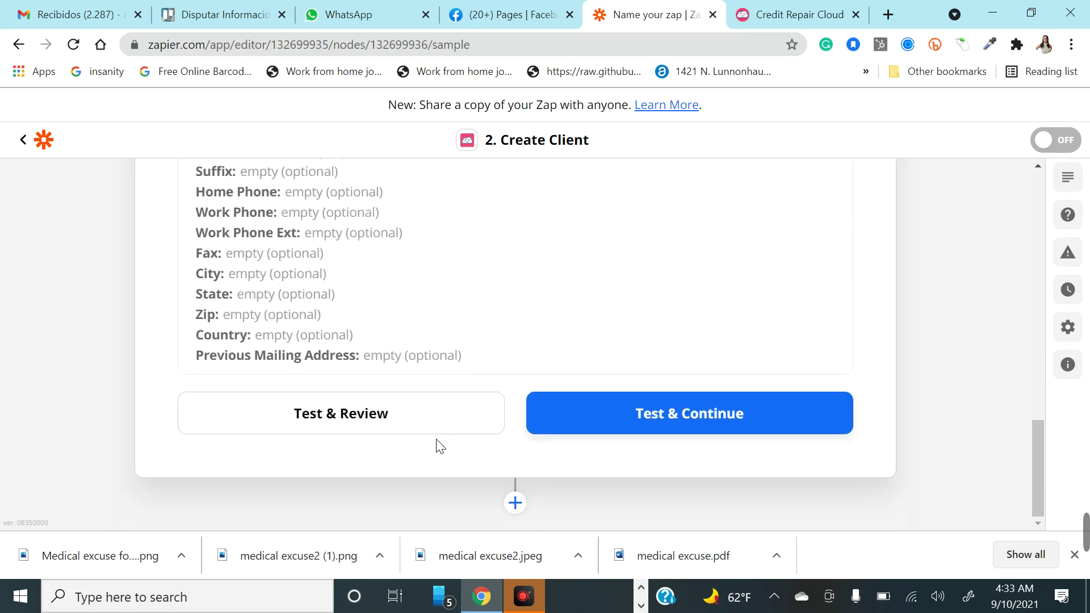
{"action": "scroll", "coordinate": [433, 325], "scroll_direction": "up", "scroll_amount": 5}
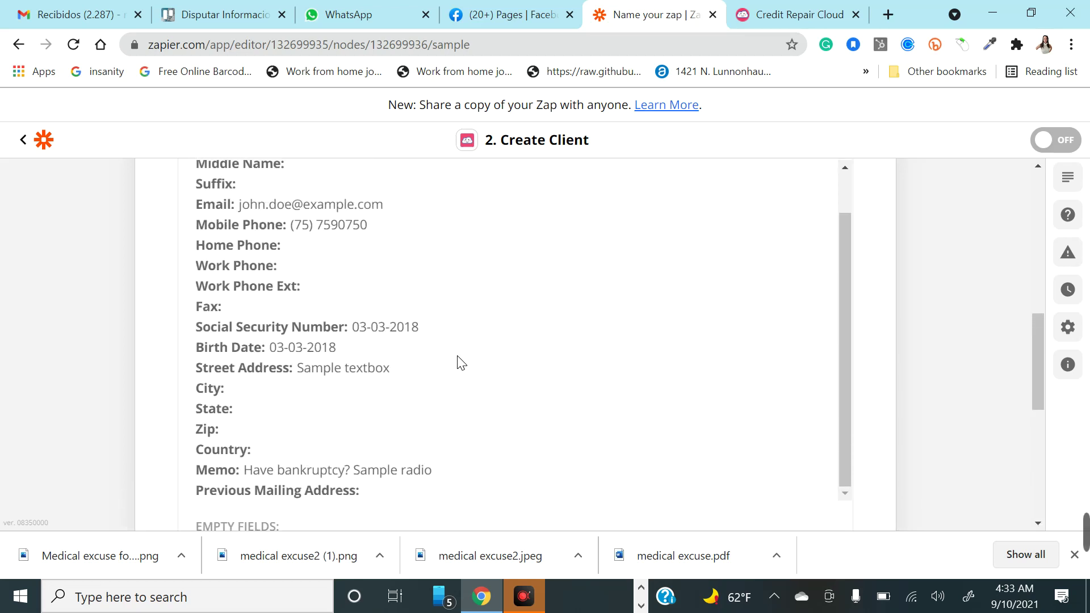
{"action": "scroll", "coordinate": [457, 360], "scroll_direction": "down", "scroll_amount": 5}
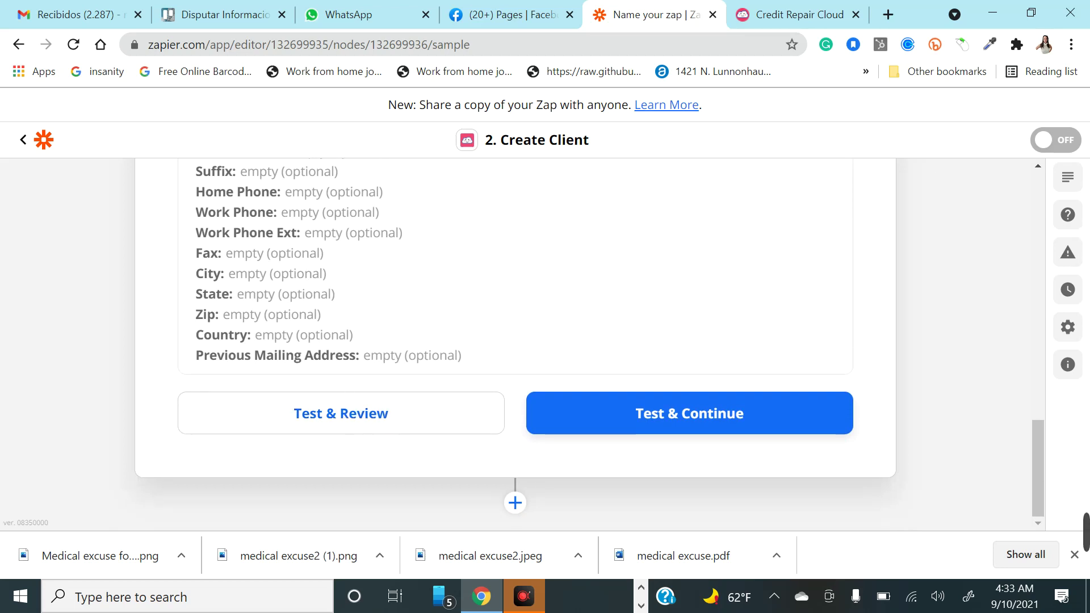
Run the Create Client test with review and check the client data returned by Credit Repair Cloud
{"action": "left_click", "coordinate": [347, 414]}
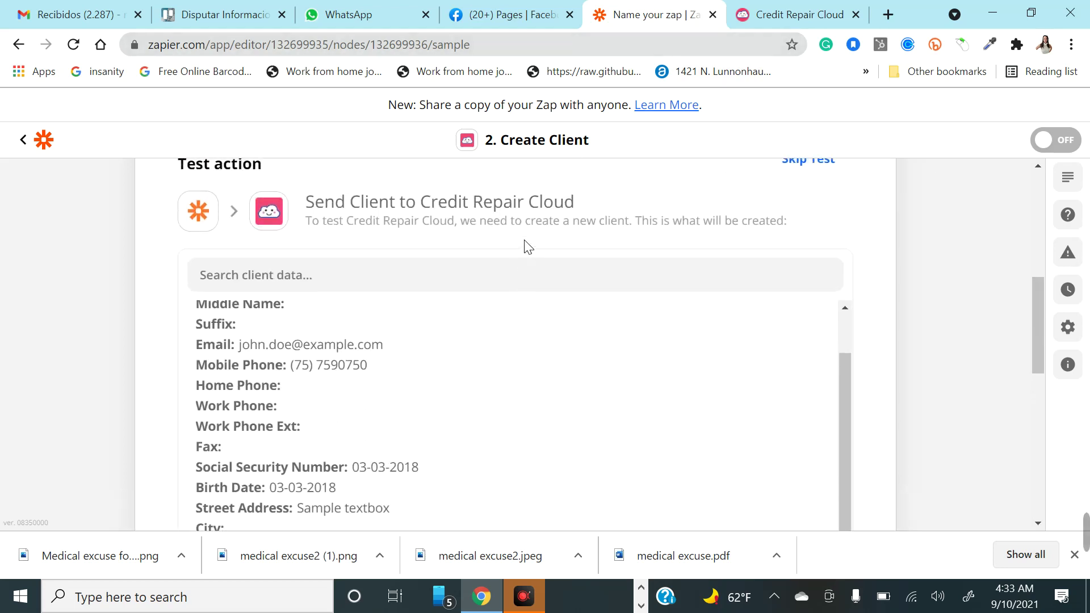
{"action": "scroll", "coordinate": [538, 350], "scroll_direction": "down", "scroll_amount": 5}
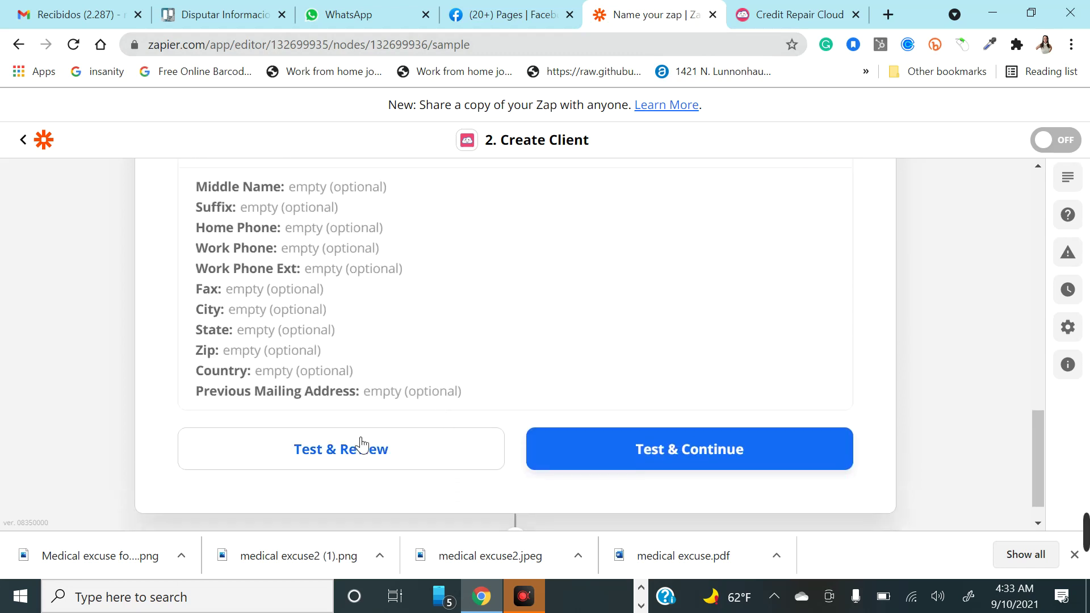
{"action": "left_click", "coordinate": [360, 448]}
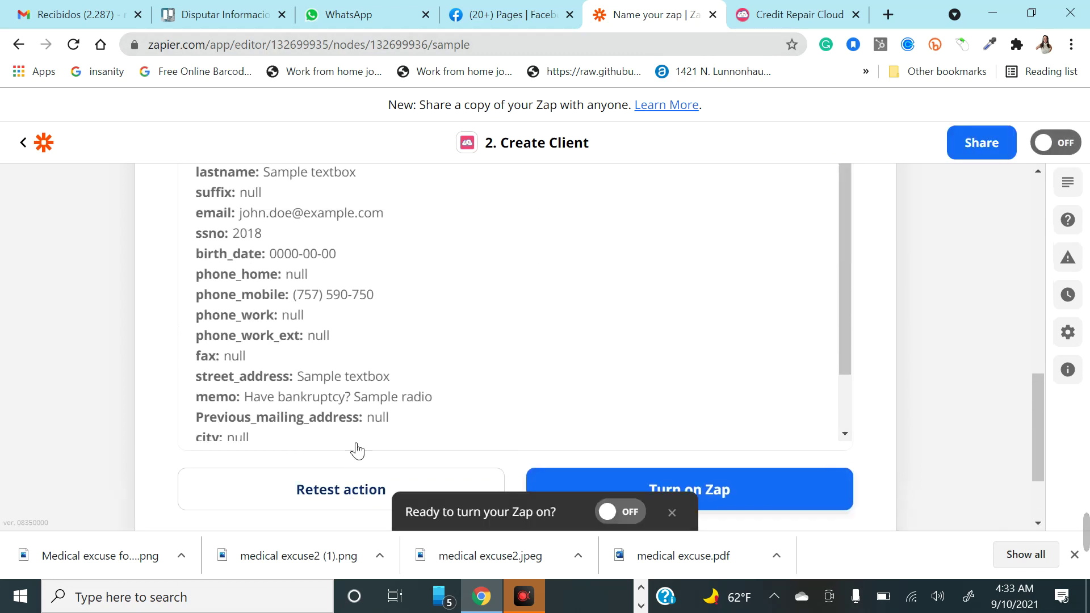
{"action": "scroll", "coordinate": [352, 448], "scroll_direction": "up", "scroll_amount": 6}
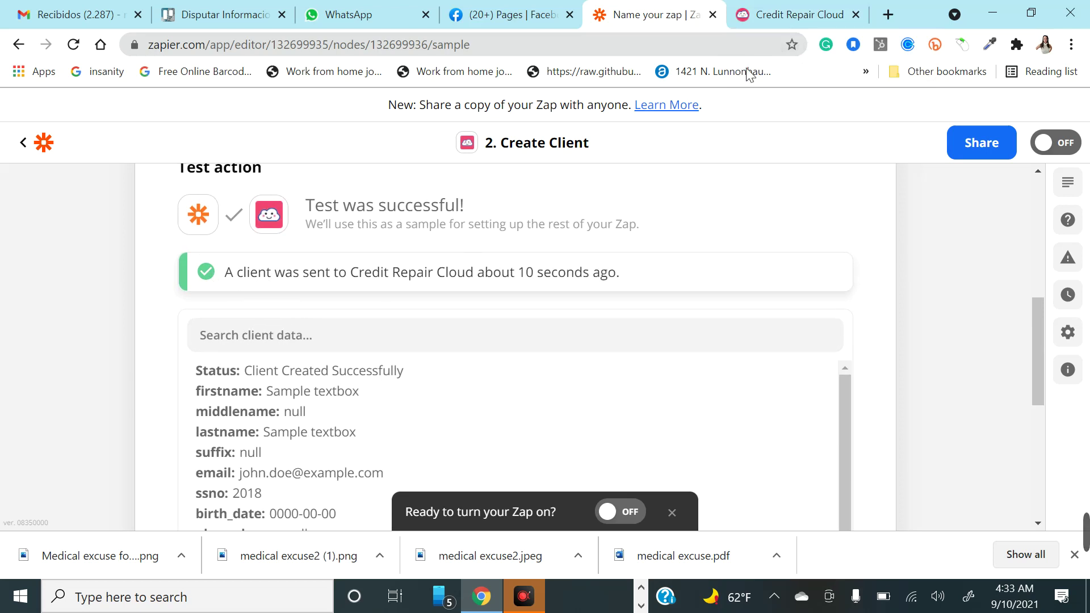
{"action": "scroll", "coordinate": [654, 286], "scroll_direction": "down", "scroll_amount": 2}
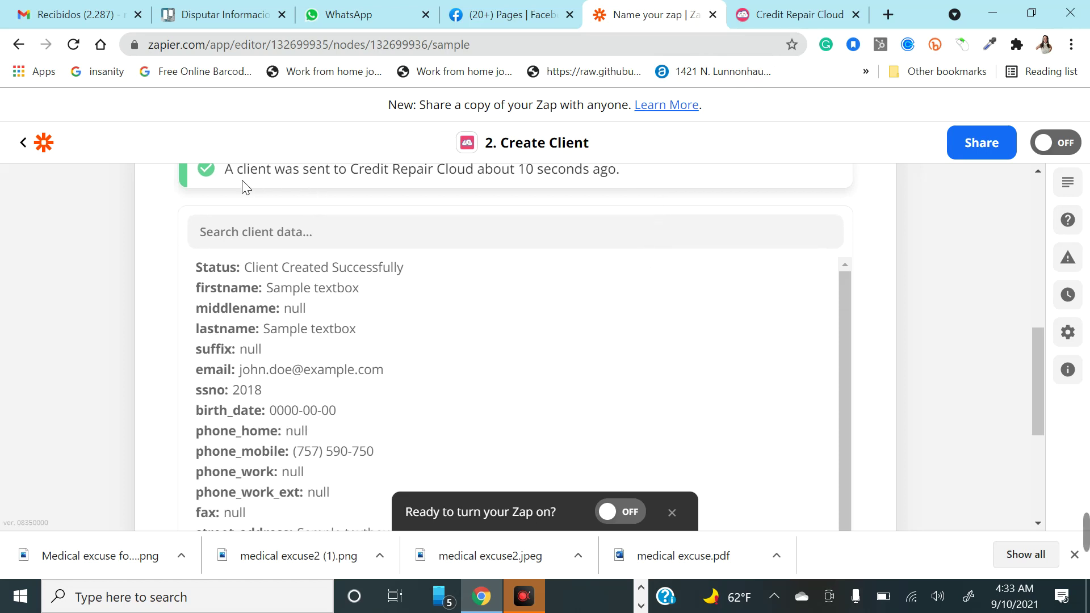
{"action": "scroll", "coordinate": [356, 298], "scroll_direction": "down", "scroll_amount": 1}
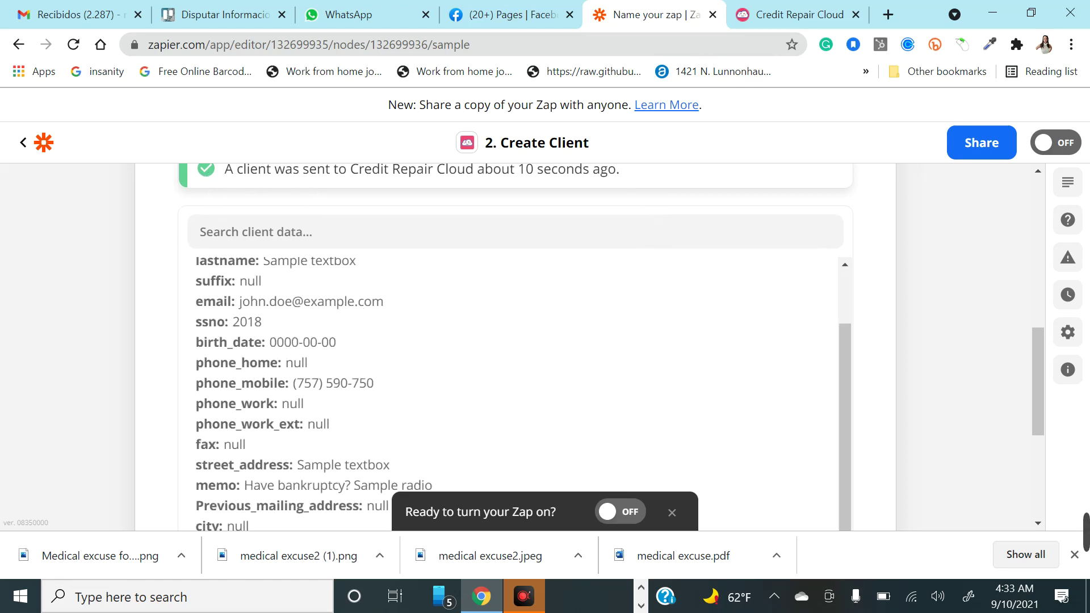
{"action": "scroll", "coordinate": [207, 176], "scroll_direction": "up", "scroll_amount": 3}
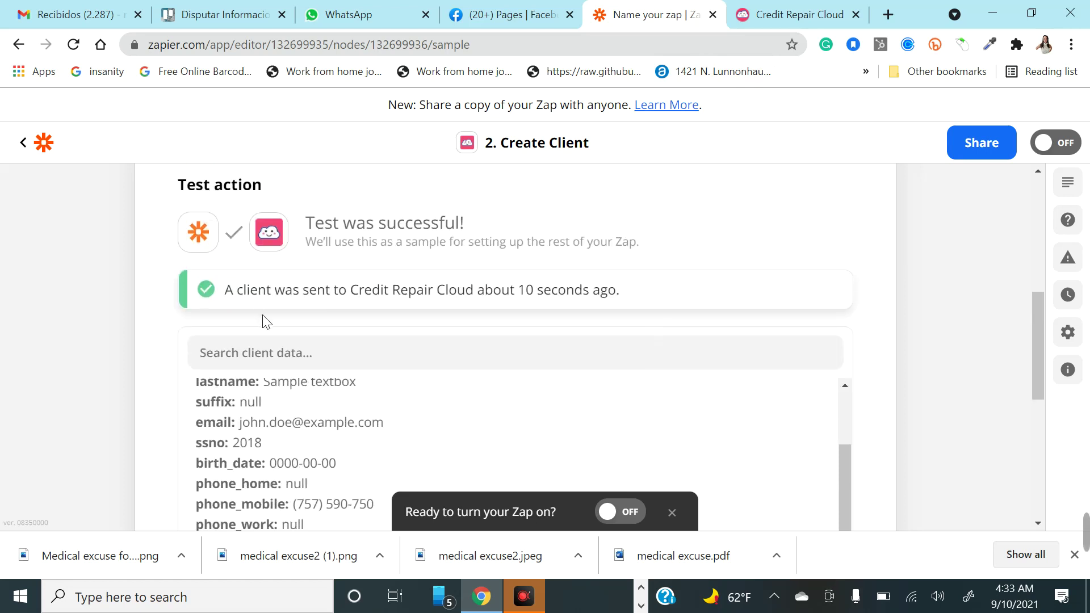
{"action": "scroll", "coordinate": [307, 368], "scroll_direction": "down", "scroll_amount": 10}
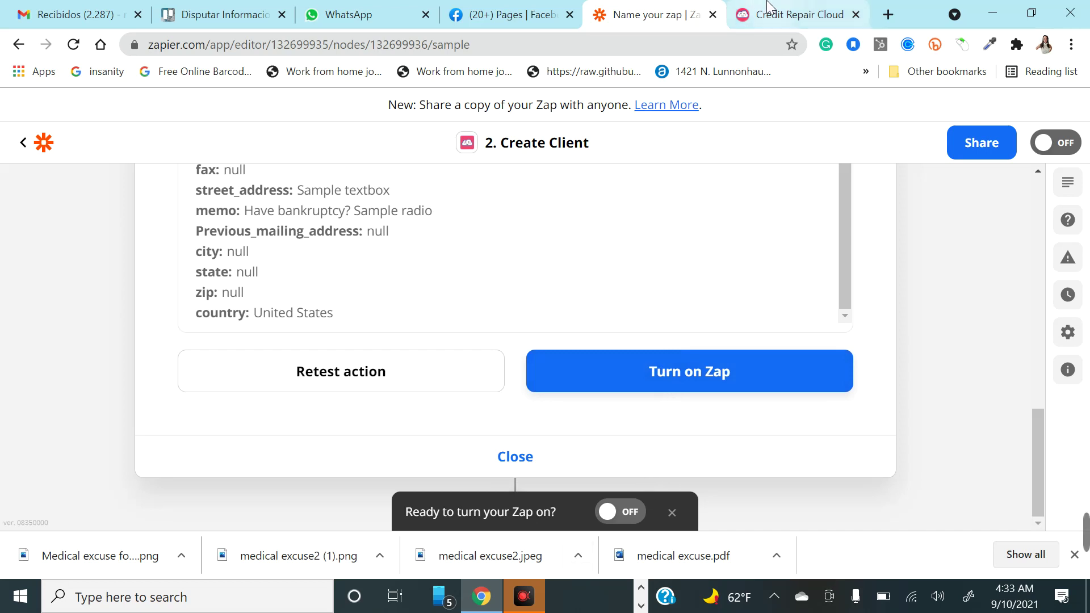
Switch to Credit Repair Cloud, open the client list, and permanently delete the "Sample Textbox" test client
{"action": "left_click", "coordinate": [759, 17]}
{"action": "left_click", "coordinate": [212, 149]}
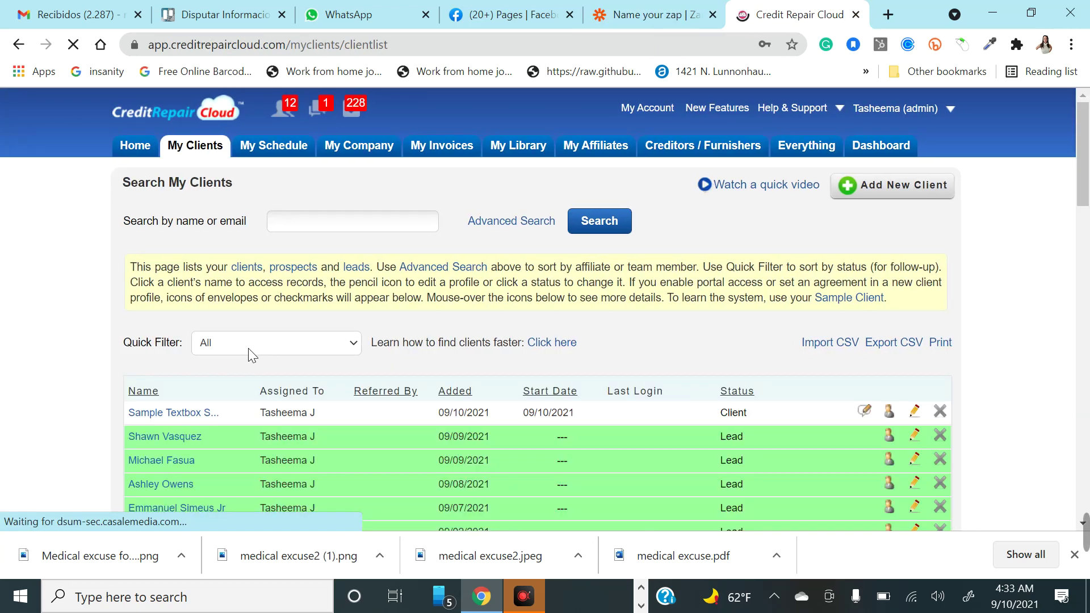
{"action": "left_click", "coordinate": [946, 414]}
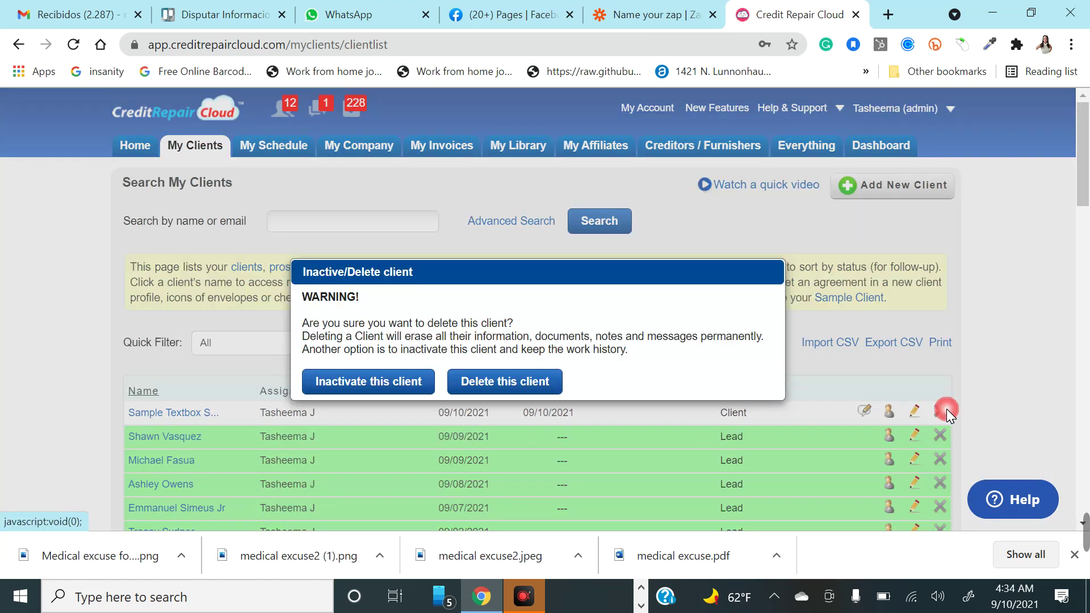
{"action": "left_click", "coordinate": [508, 384]}
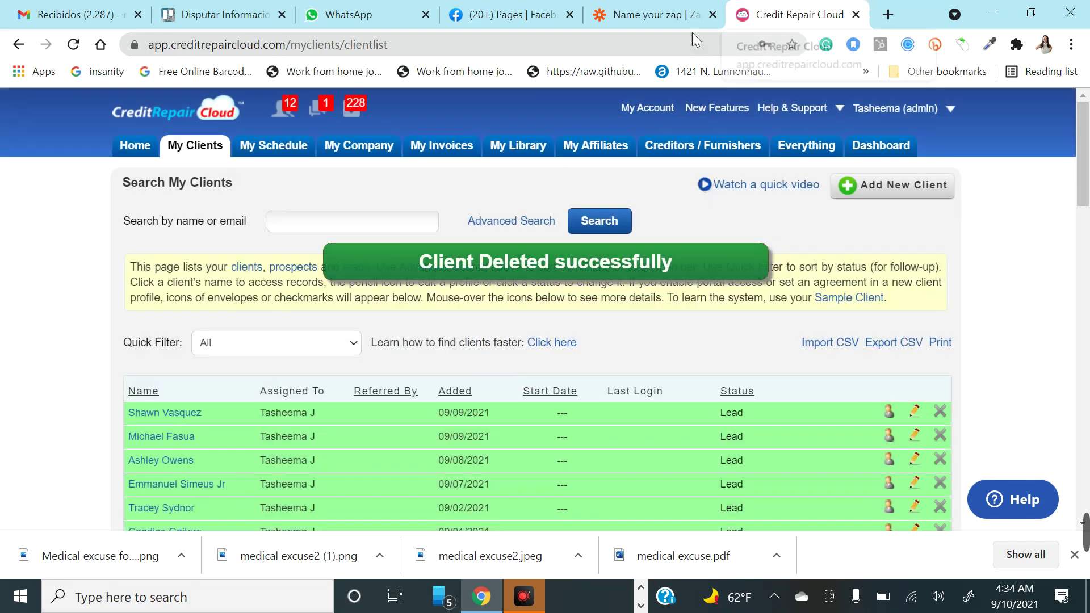
Return to the Zapier editor and review the Create Client test data down to the option for turning on the Zap
{"action": "left_click", "coordinate": [649, 16]}
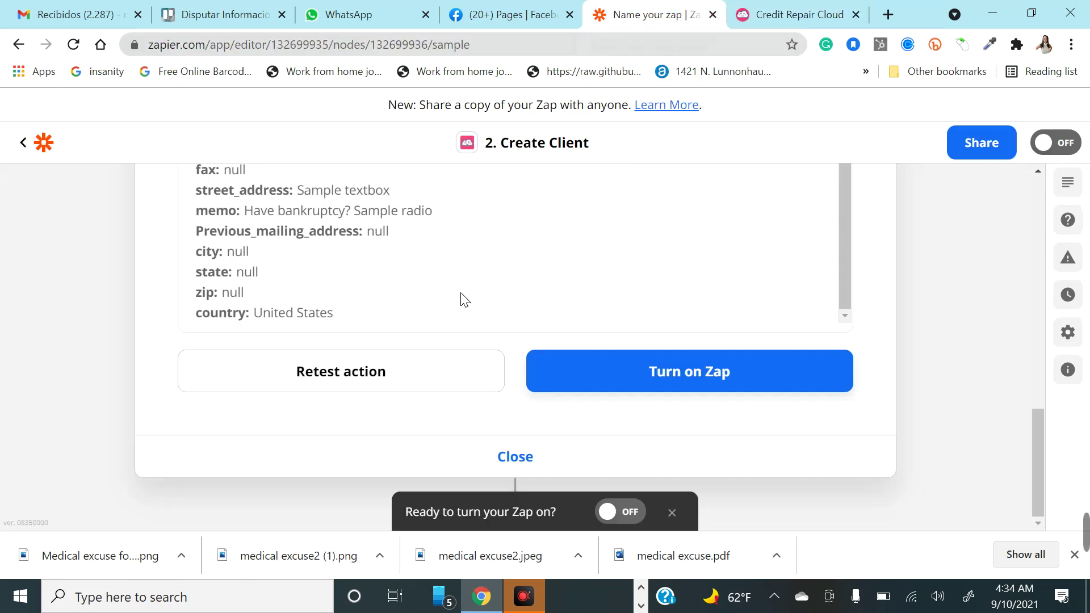
{"action": "scroll", "coordinate": [465, 299], "scroll_direction": "up", "scroll_amount": 1}
{"action": "scroll", "coordinate": [421, 408], "scroll_direction": "up", "scroll_amount": 3}
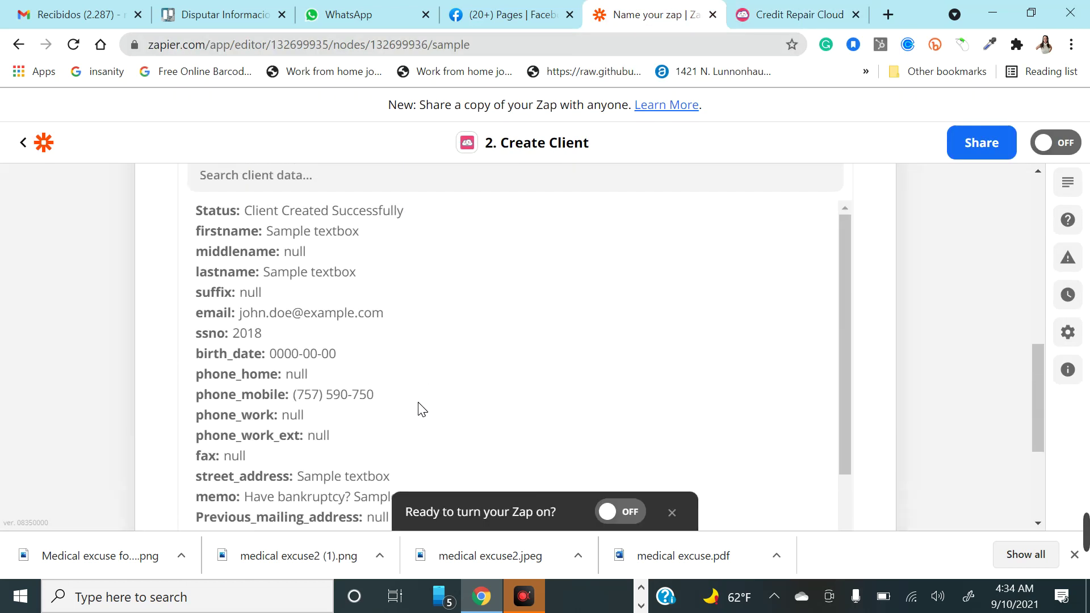
{"action": "scroll", "coordinate": [421, 409], "scroll_direction": "down", "scroll_amount": 1}
{"action": "scroll", "coordinate": [585, 396], "scroll_direction": "down", "scroll_amount": 3}
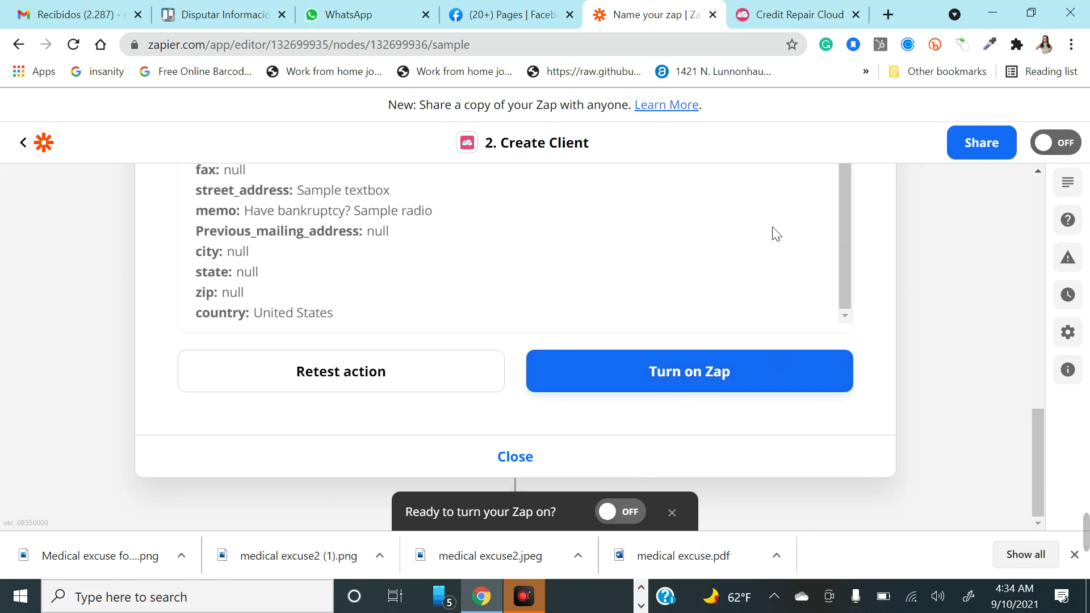
{"action": "left_click", "coordinate": [523, 596]}
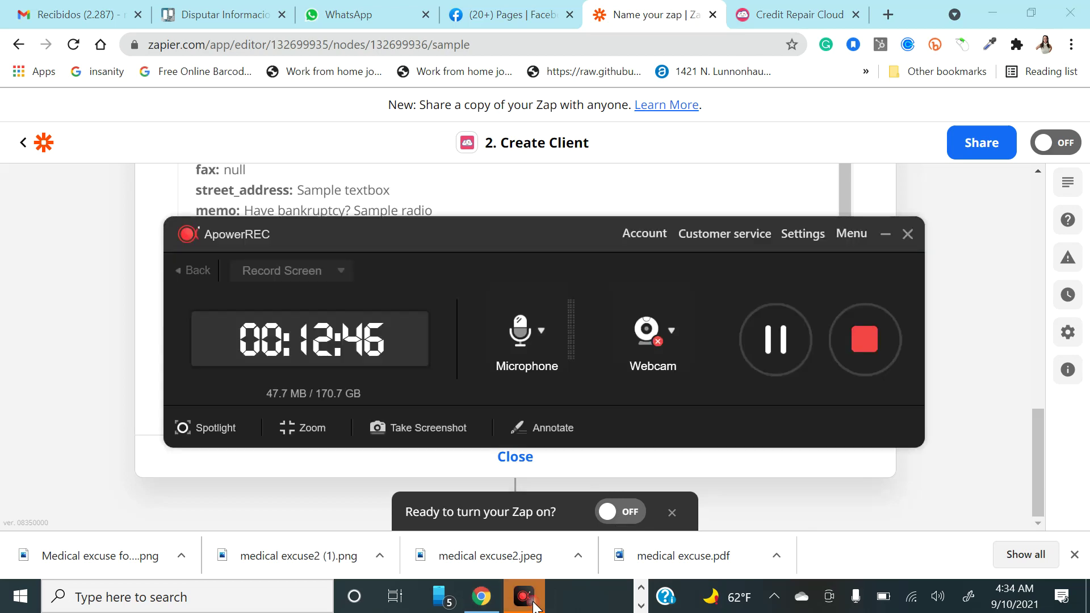